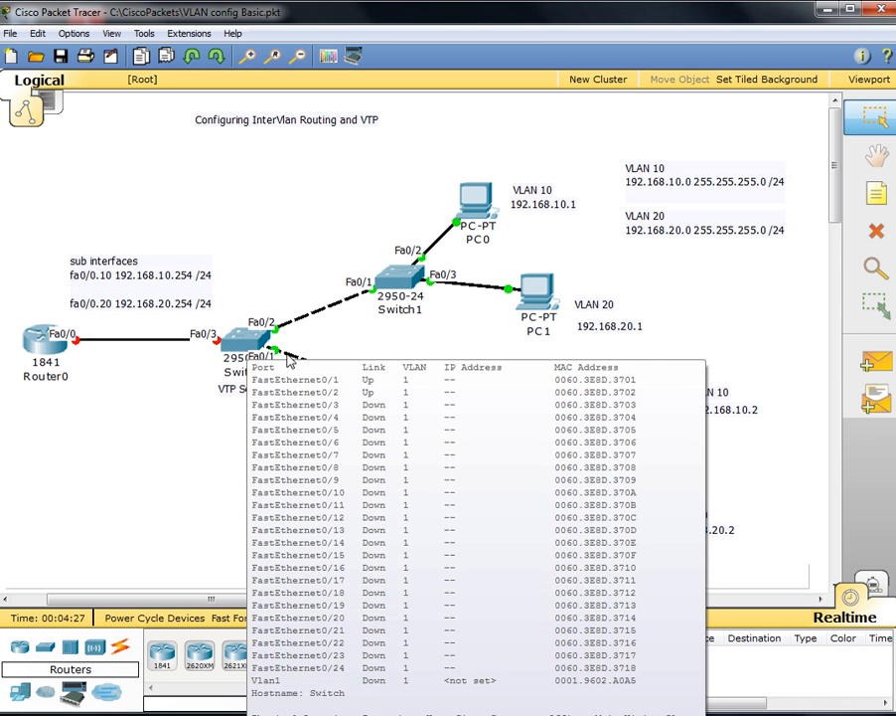
Step: Open Router0's command-line console and start a session
mouse_move(359, 295)
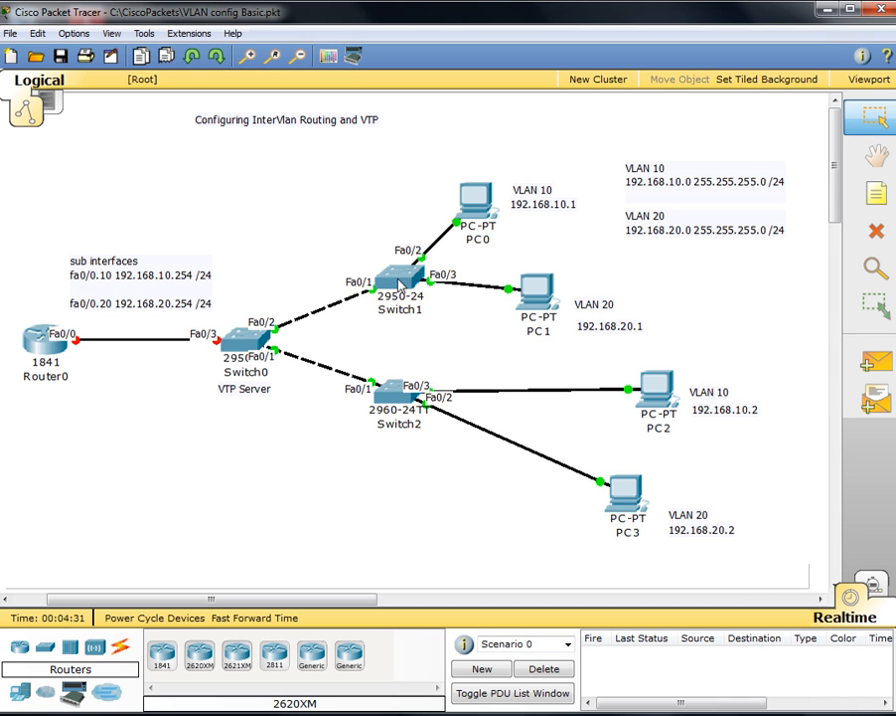
mouse_move(395, 397)
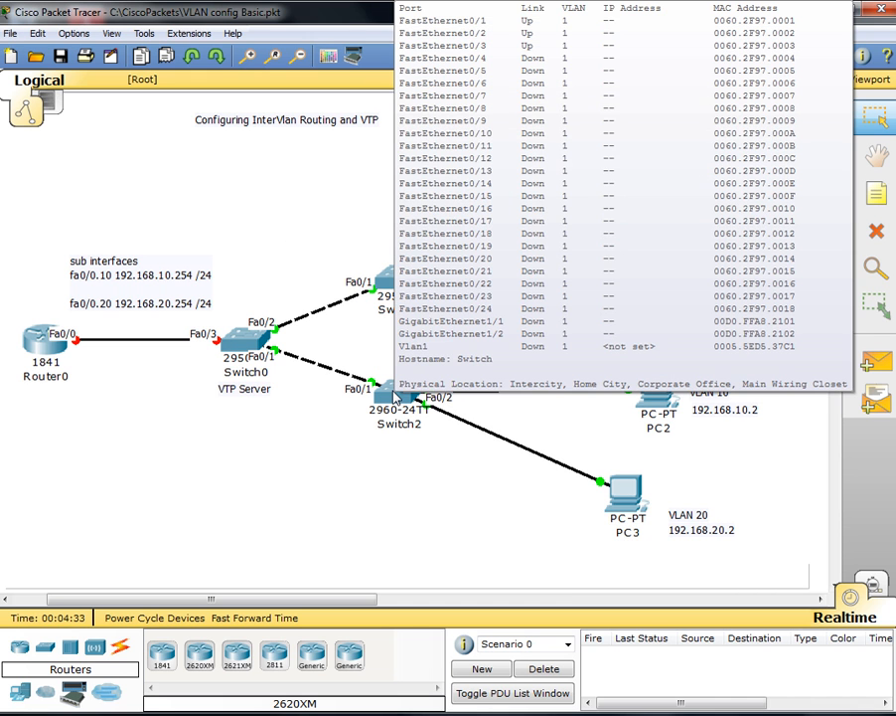
left_click(39, 343)
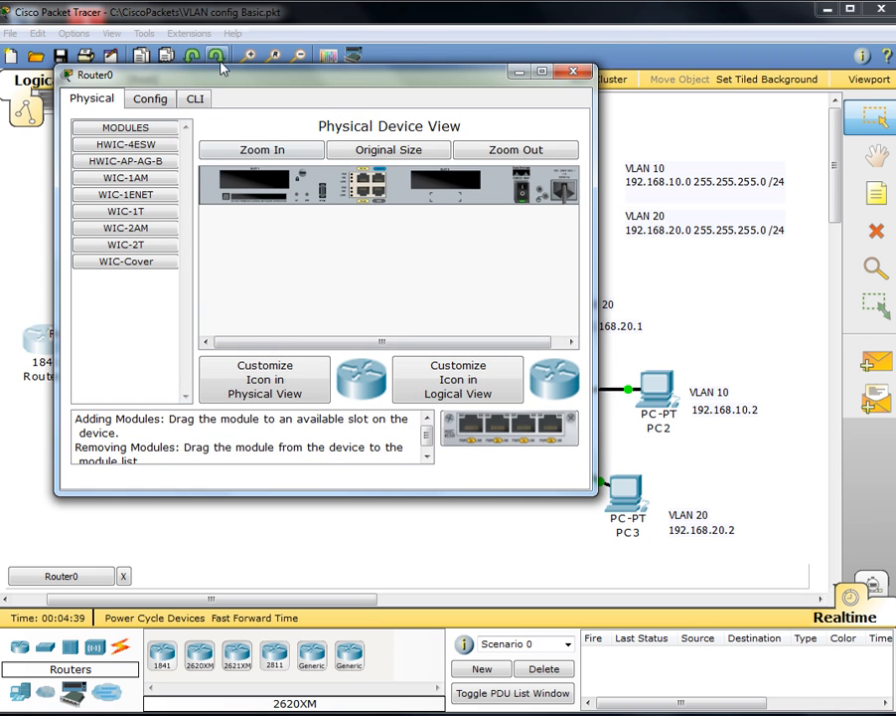
left_click_drag(214, 65, 505, 99)
left_click(489, 116)
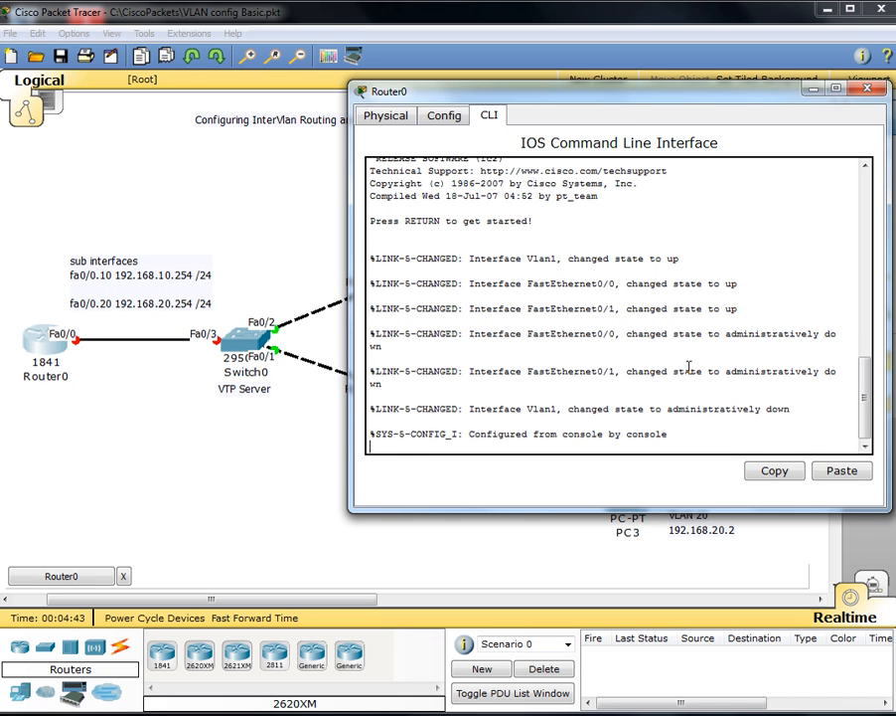
key("Return")
key("Return")
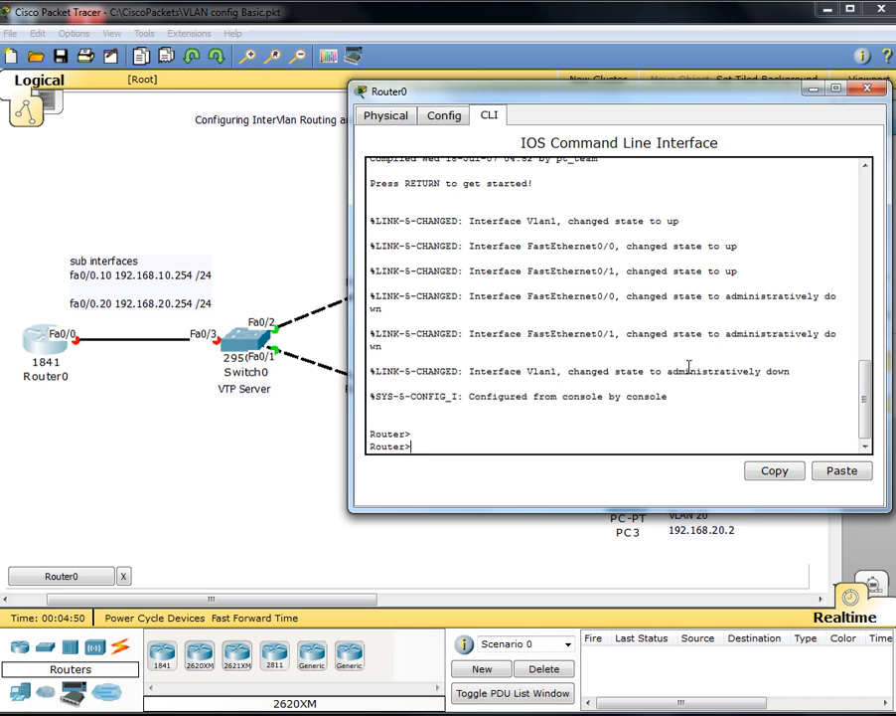
Step: Enable Router0's FastEthernet0/0 with no shut from global configuration mode
type("en")
key("Return")
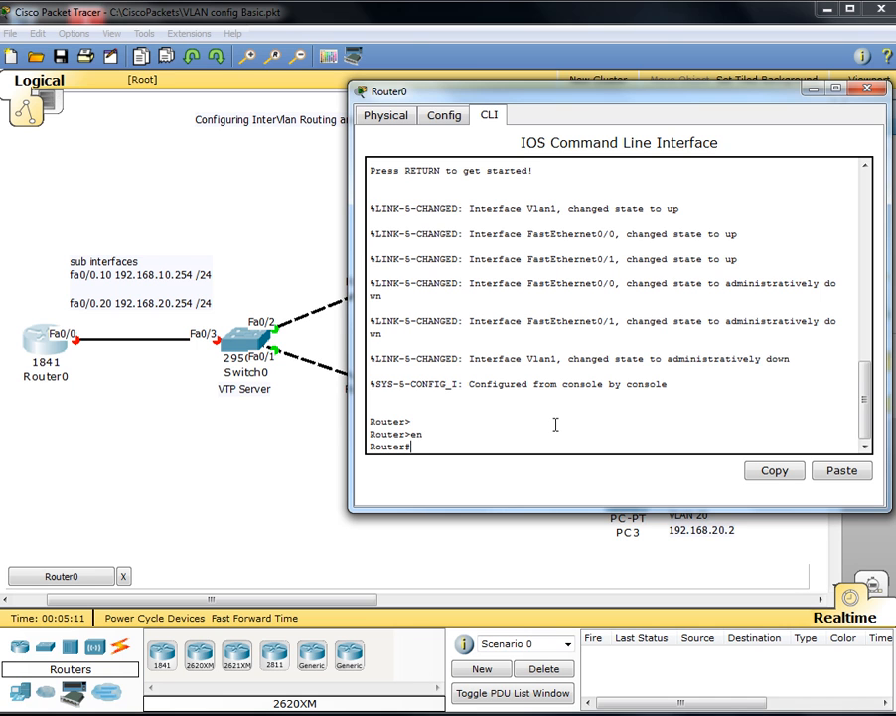
type("config t")
key("Return")
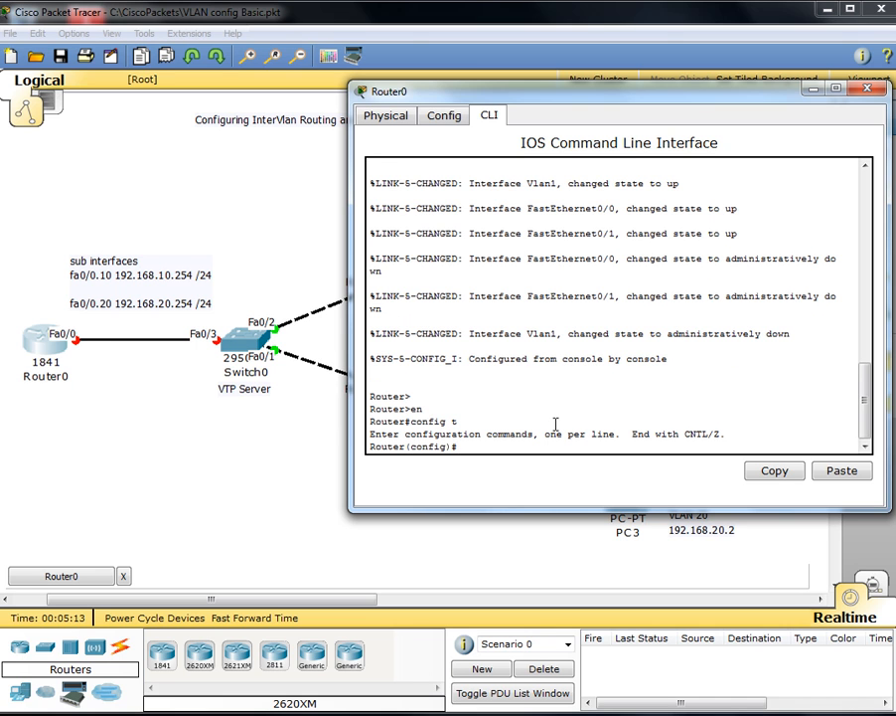
type("int fa0/0")
key("Return")
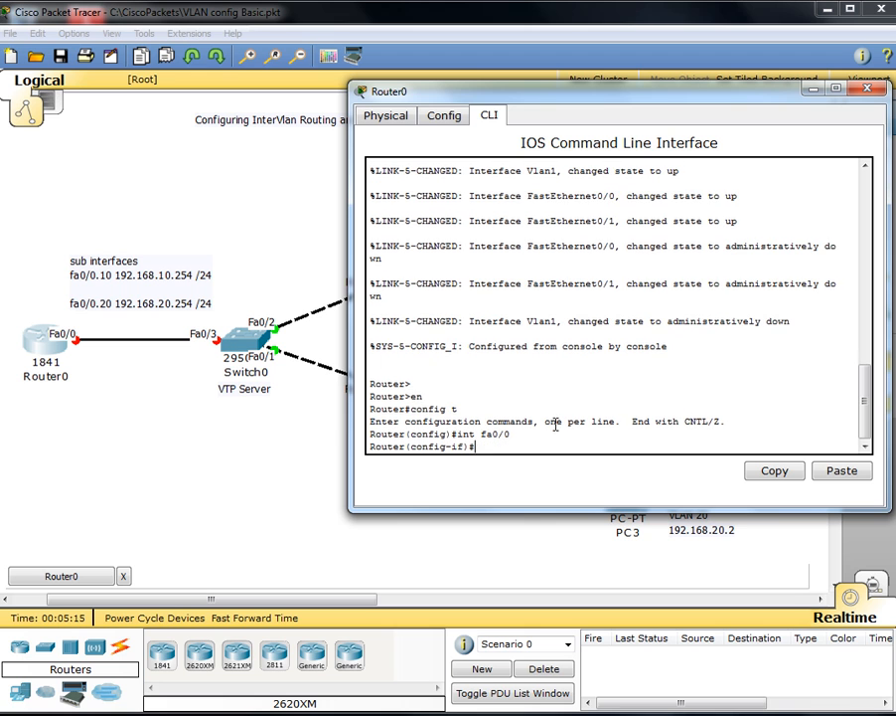
type("no shut")
key("Return")
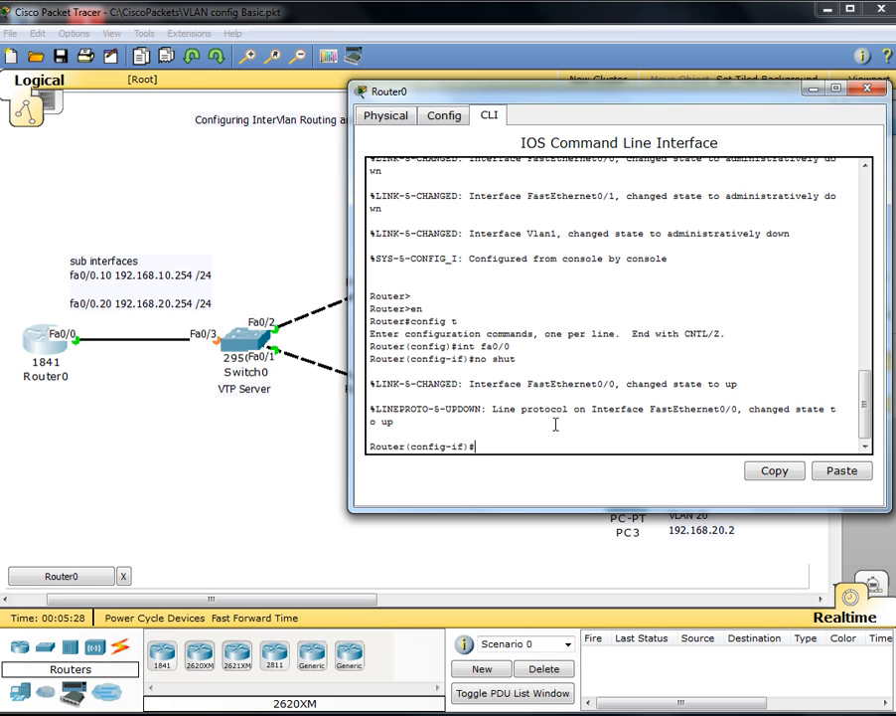
Step: Create subinterface fa0/0.10 with dot1Q encapsulation for VLAN 10
type("int fa")
key("Tab")
type("0/0")
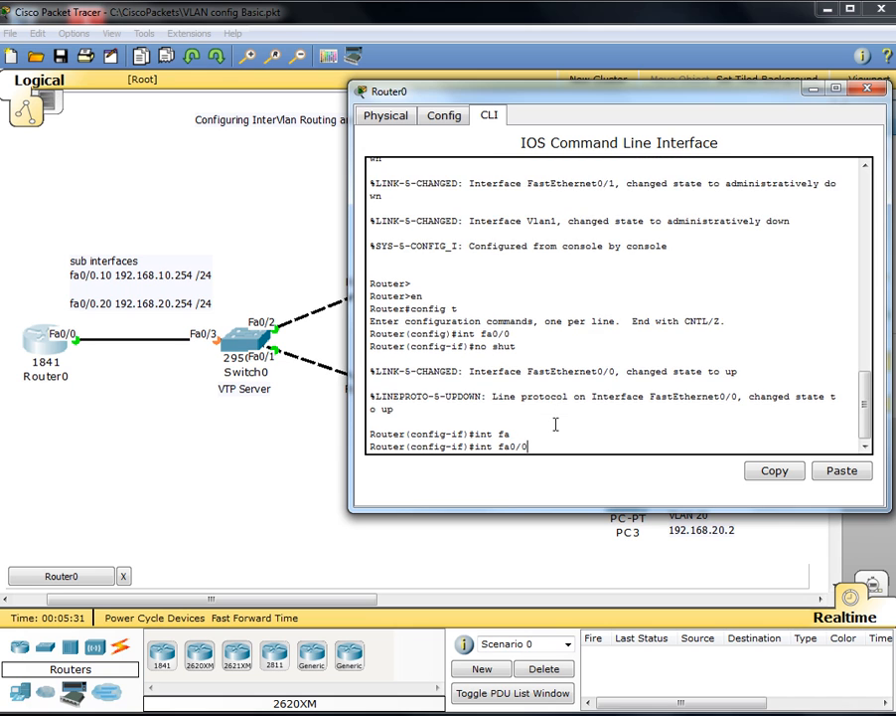
key("Tab")
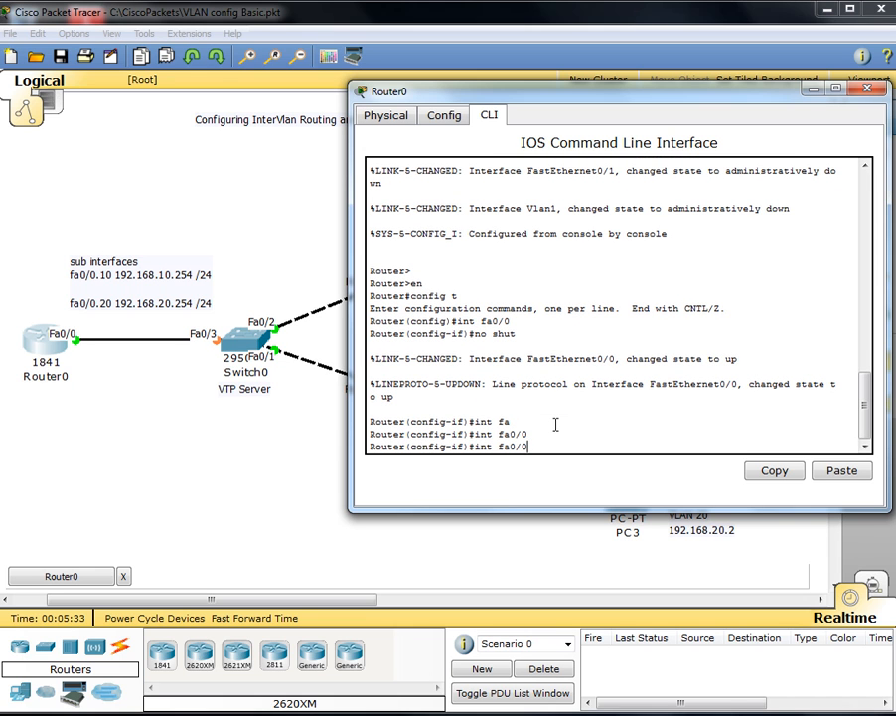
type(".10")
key("Return")
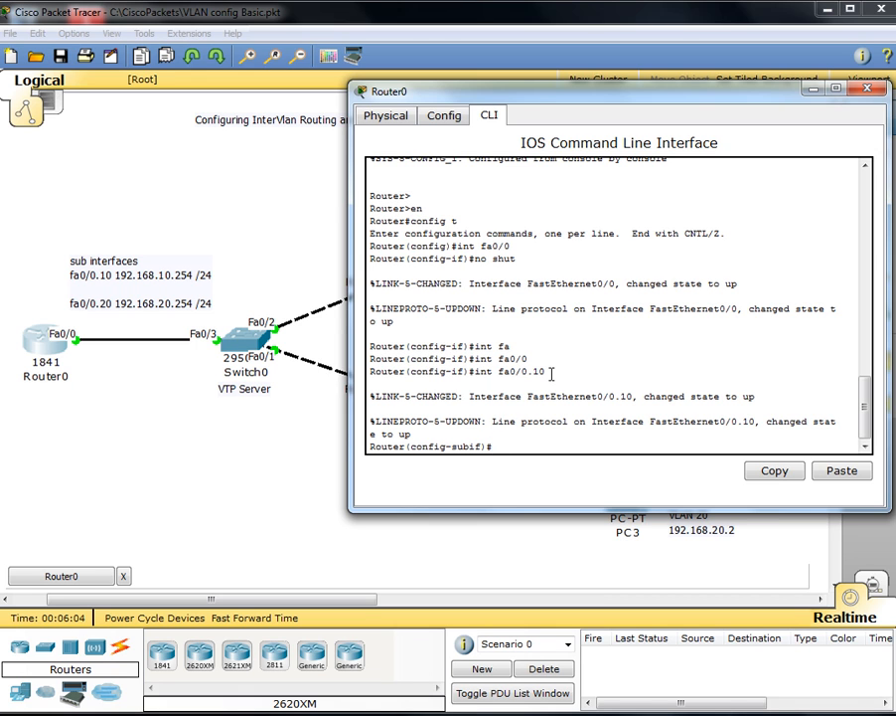
type("encaps")
key("Tab")
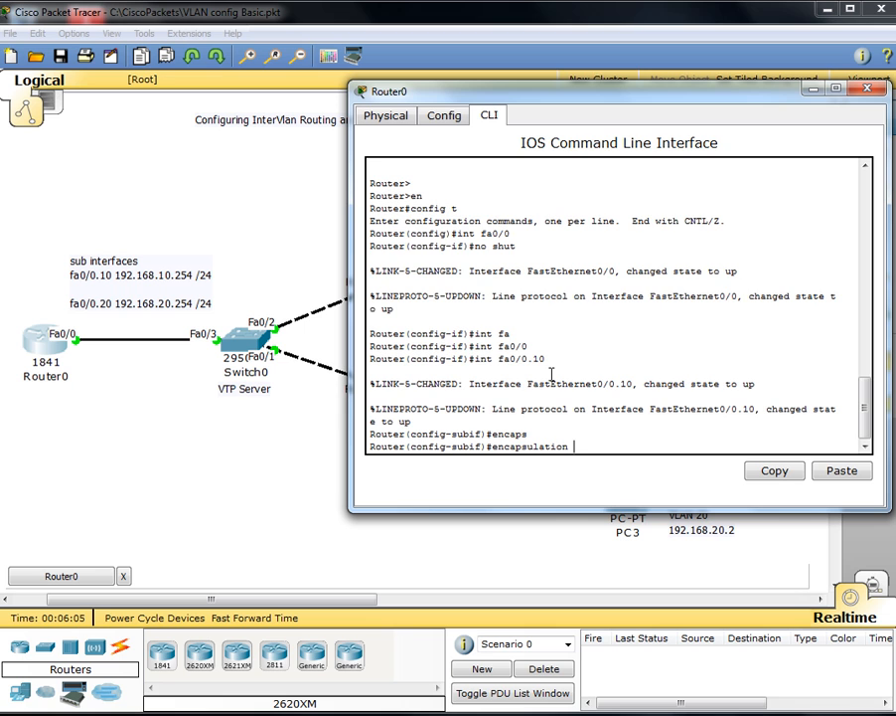
type("dot")
key("Tab")
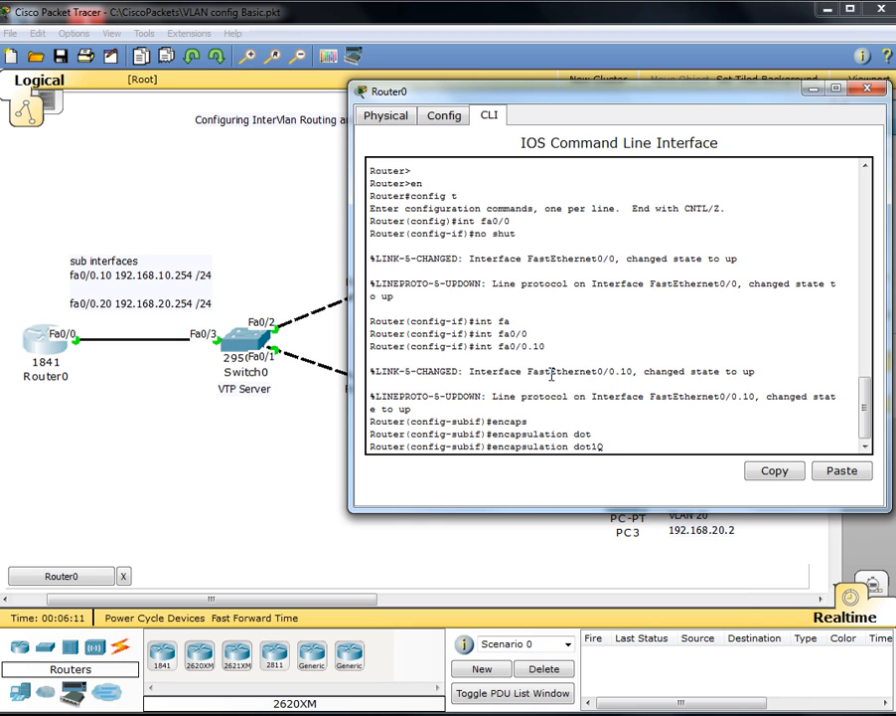
type("10")
key("Return")
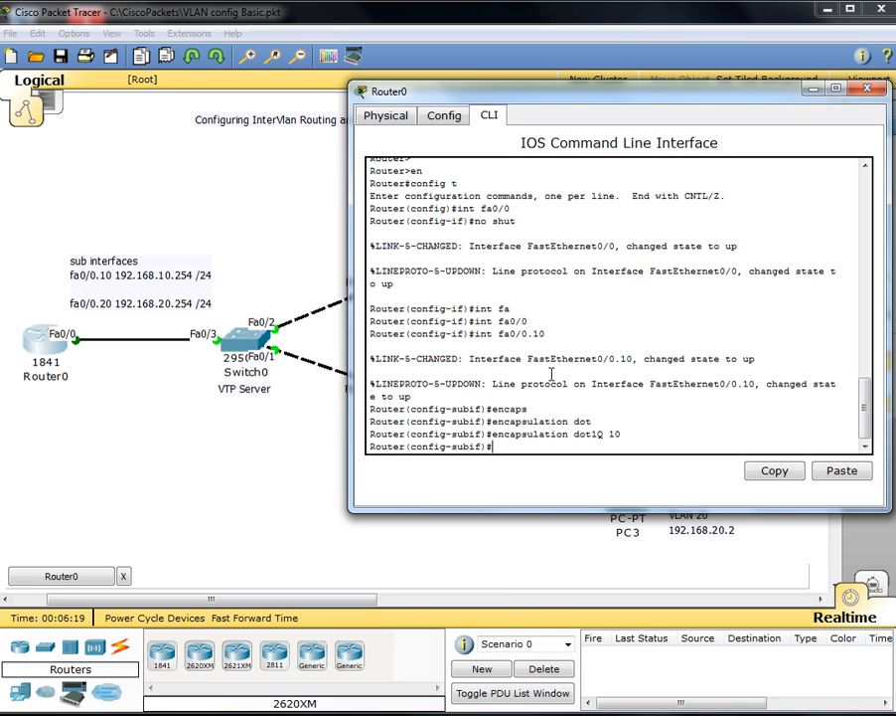
Step: Assign fa0/0.10 the address 192.168.10.254 255.255.255.0, correcting a mistyped first attempt
type("ip add")
key("Tab")
type("192.168.10.2")
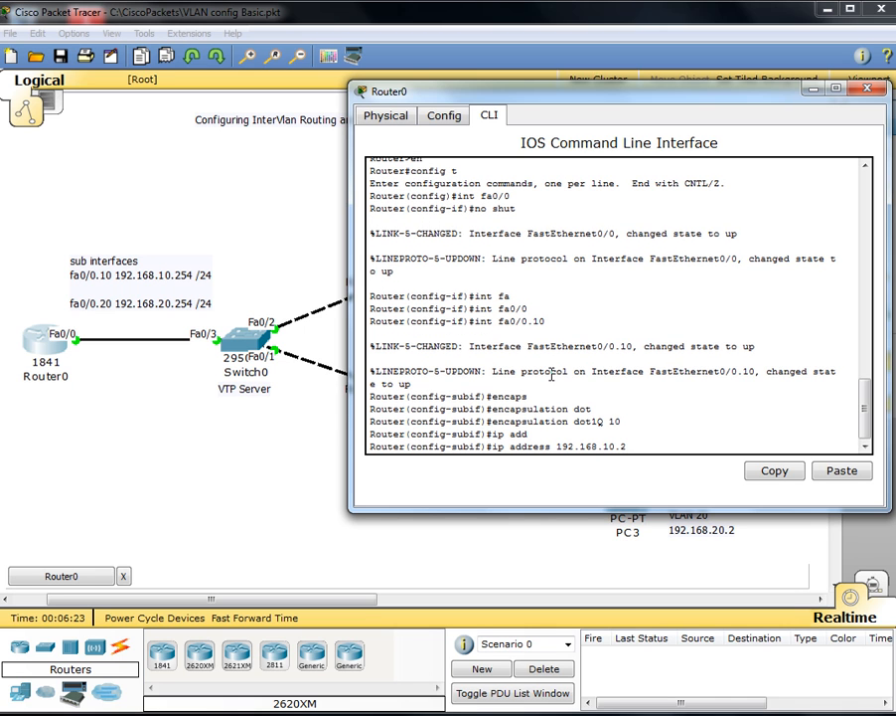
type("55.255.2")
type("55.255.0")
key("Return")
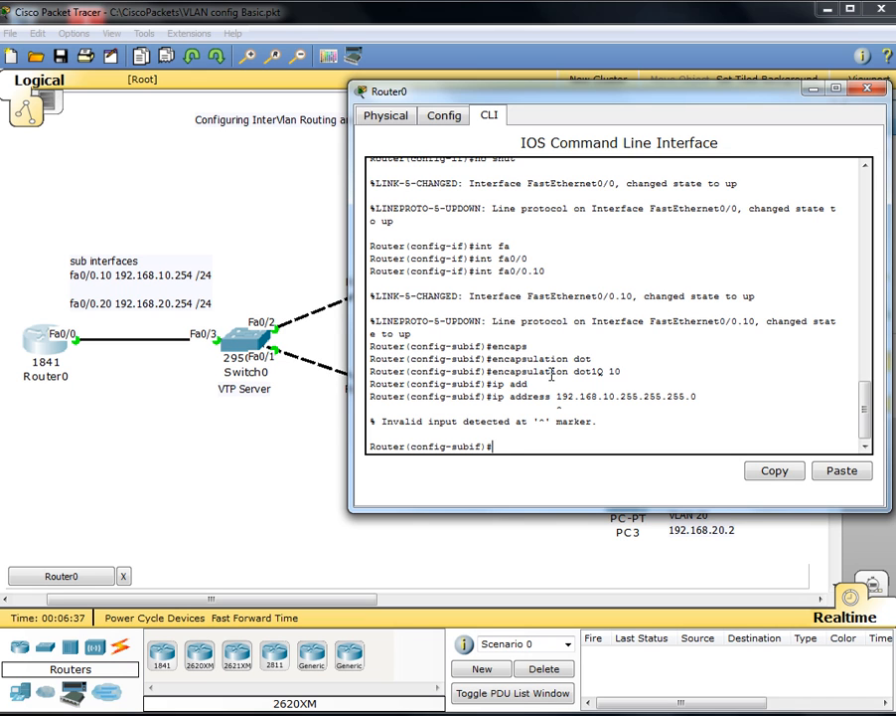
type("ip add")
key("Tab")
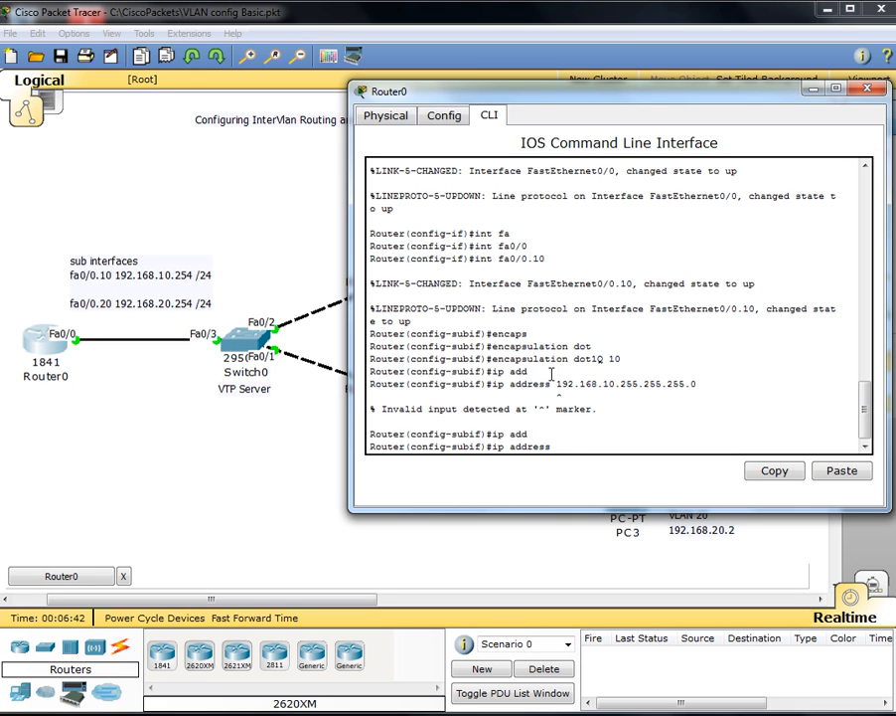
type("192.168.10.254 255.2")
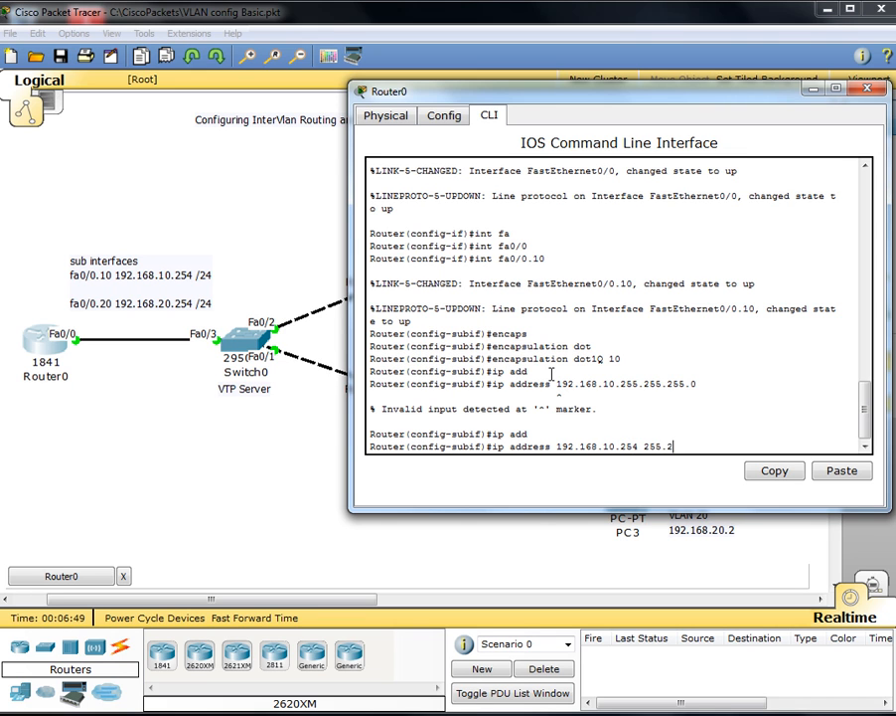
type("55.255.0")
key("Return")
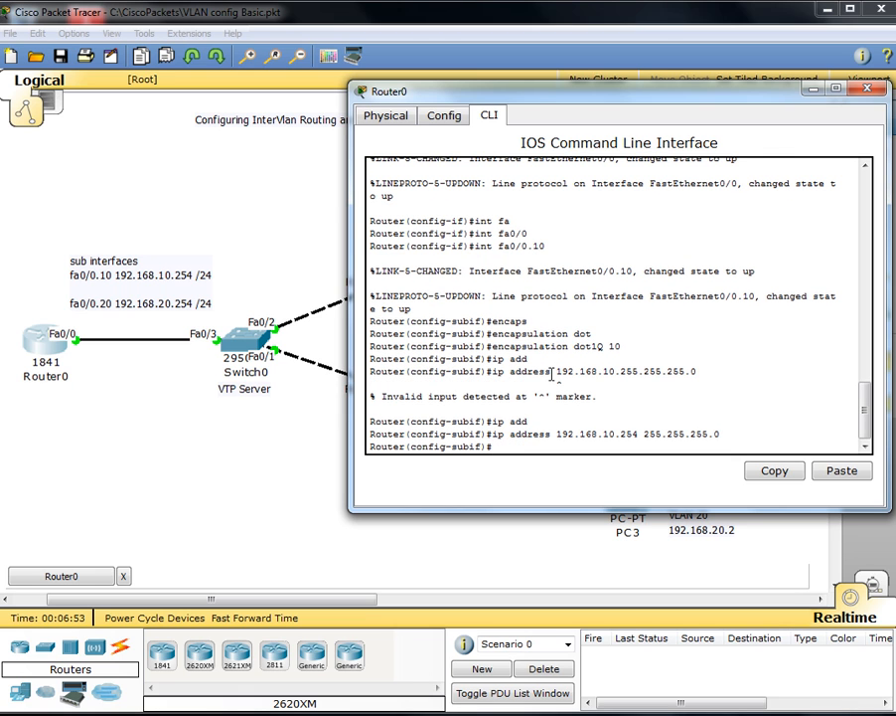
Step: Create subinterface fa0/0.20 with dot1Q encapsulation for VLAN 20
left_click_drag(637, 434, 621, 429)
left_click(638, 440)
type("fa0/0.20")
key("Return")
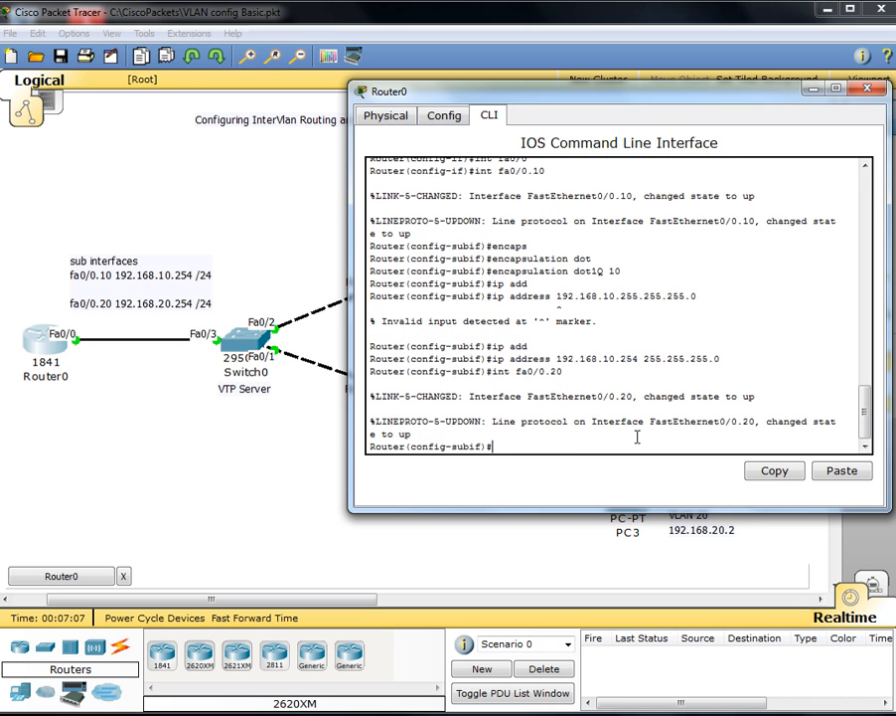
type("encaps")
key("Tab")
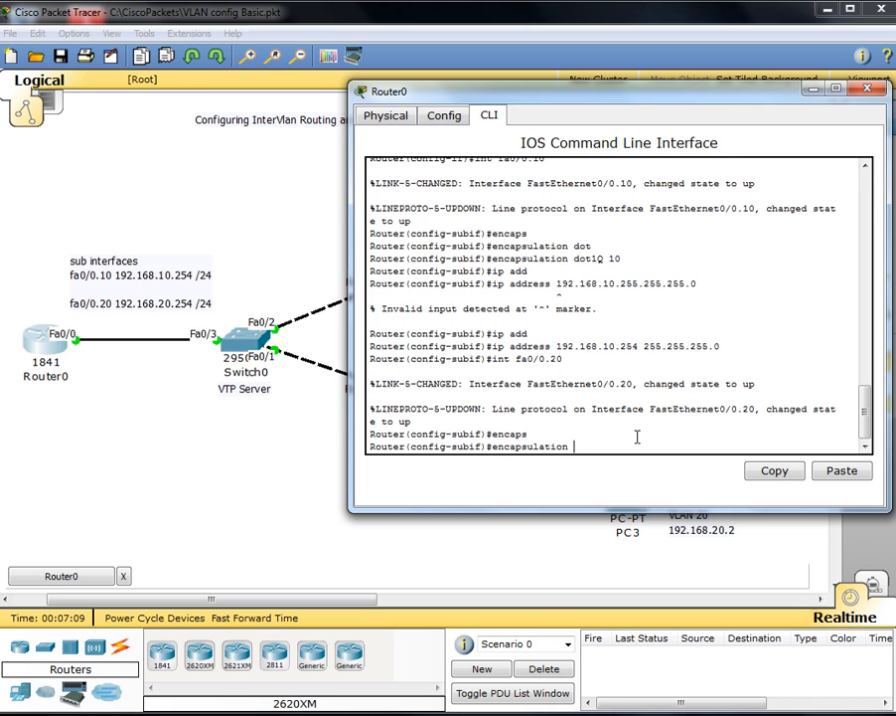
type("dot")
key("Tab")
type("20")
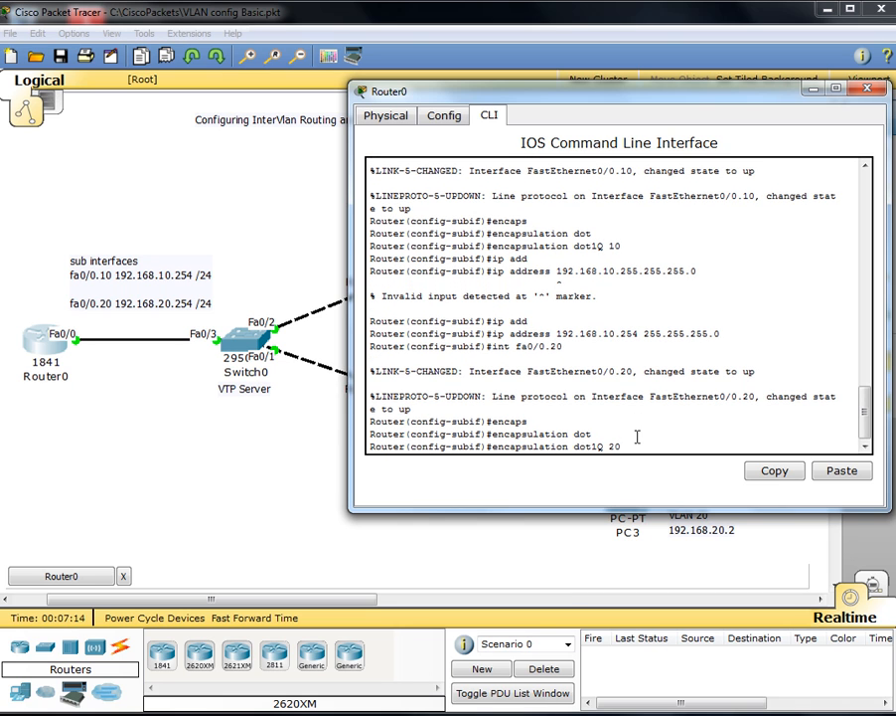
key("Return")
Step: Assign fa0/0.20 the address 192.168.20.254 255.255.255.0 and exit configuration with Ctrl+Z
type("ip add")
key("Tab")
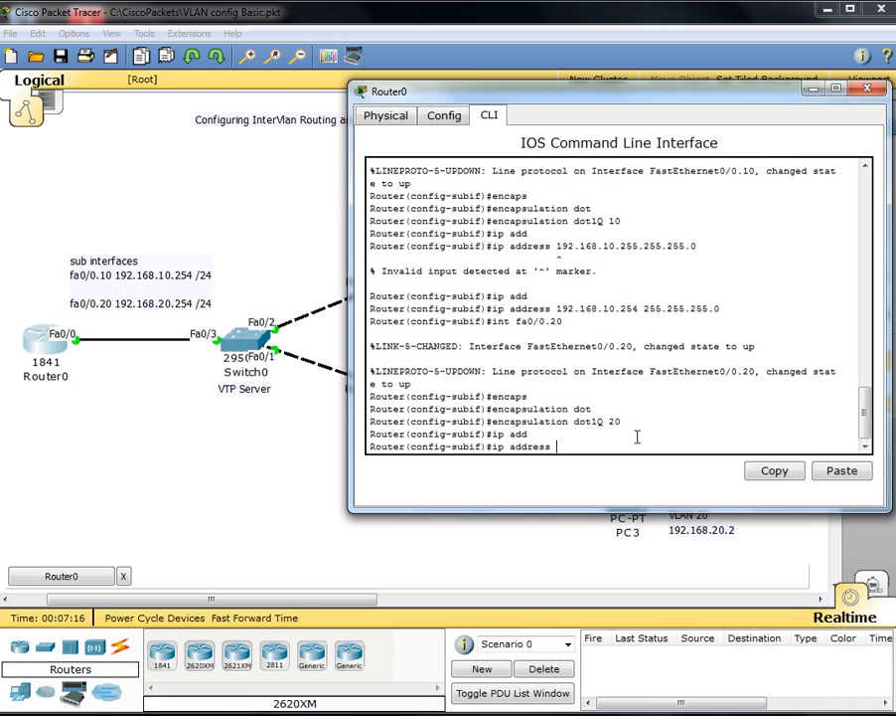
type("192.168.20.254")
key("Tab")
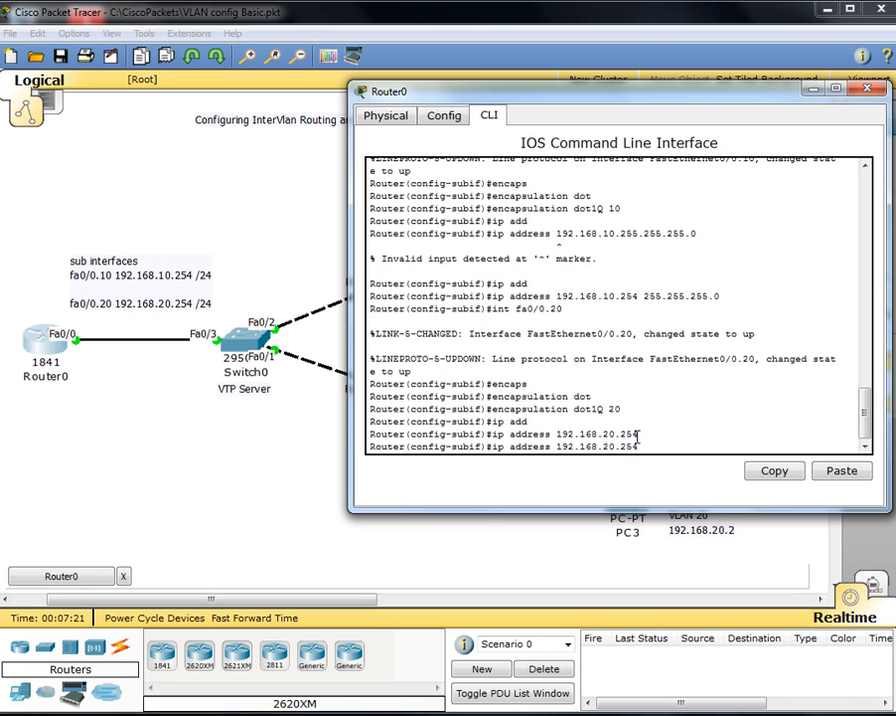
type("255.255.255.0")
key("Return")
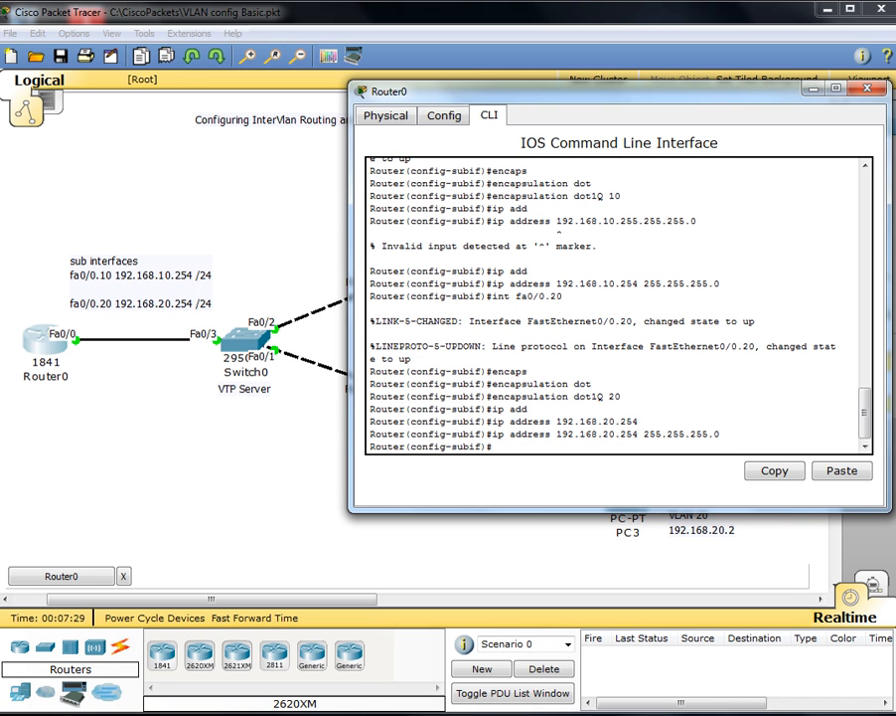
key("ctrl+z")
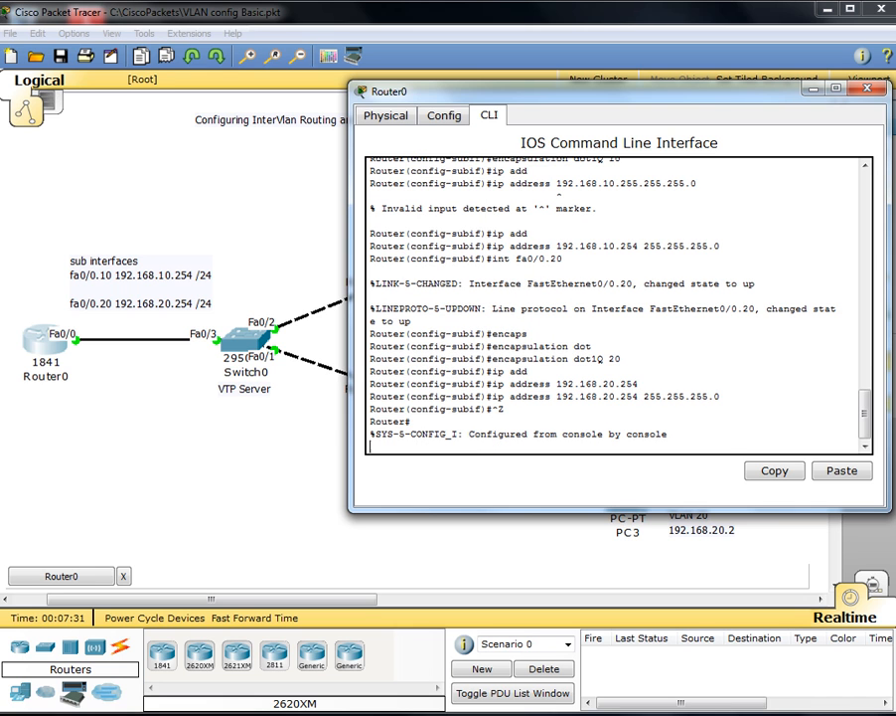
Step: Review Router0's running configuration with show run
key("Return")
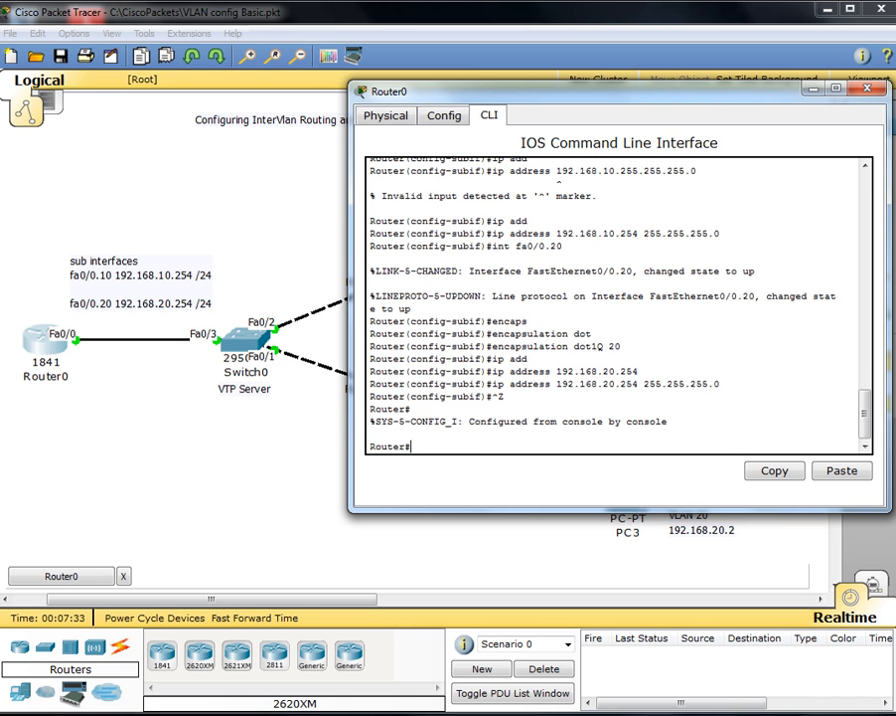
type("show run")
key("Return")
key("space")
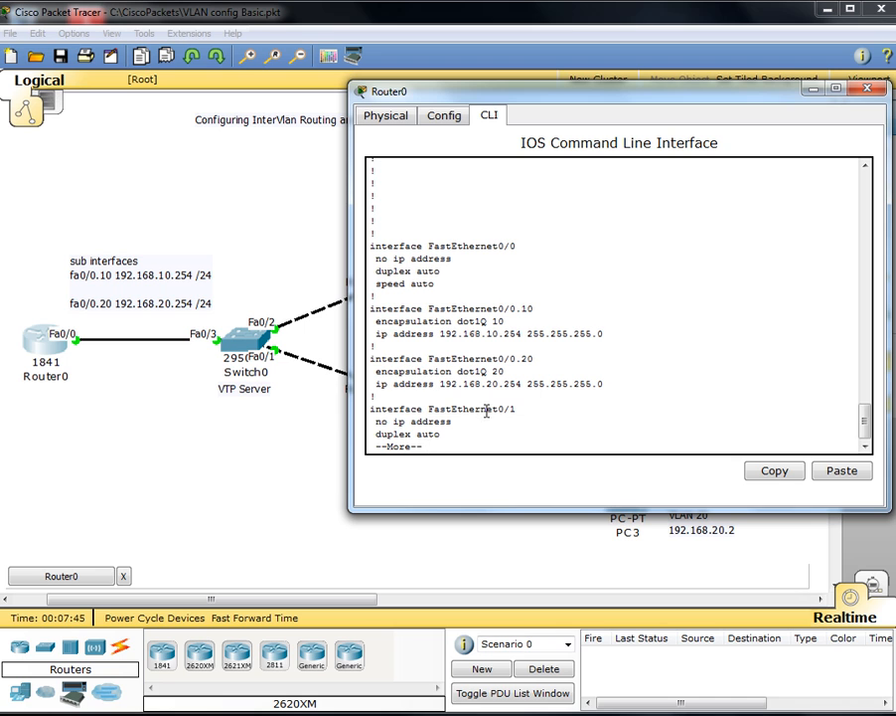
key("ctrl+c")
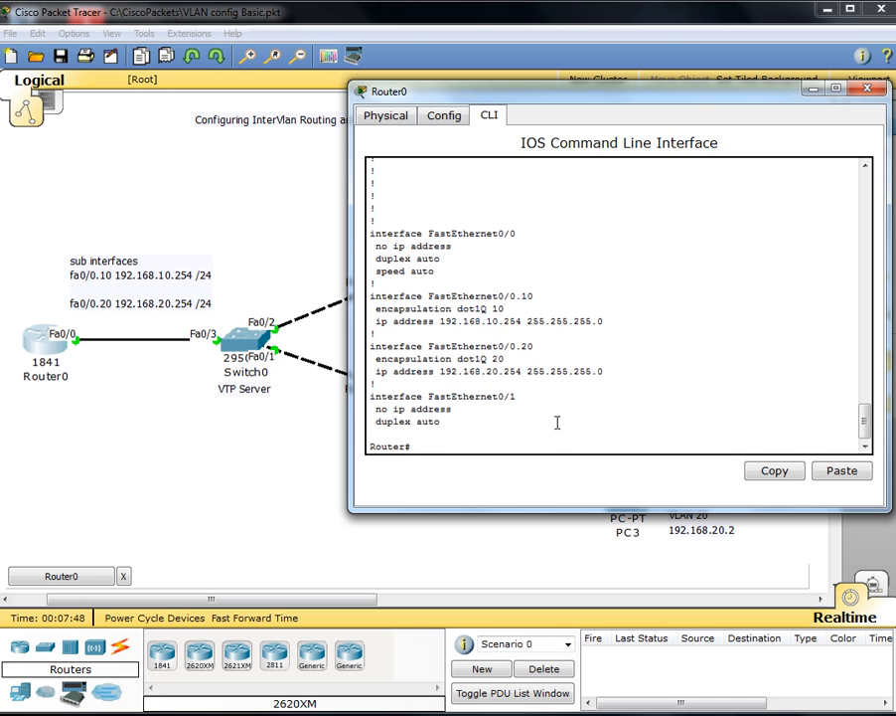
Step: Save Router0's configuration to startup memory with wr mem
type("wr")
key("Tab")
type("mem")
key("Tab")
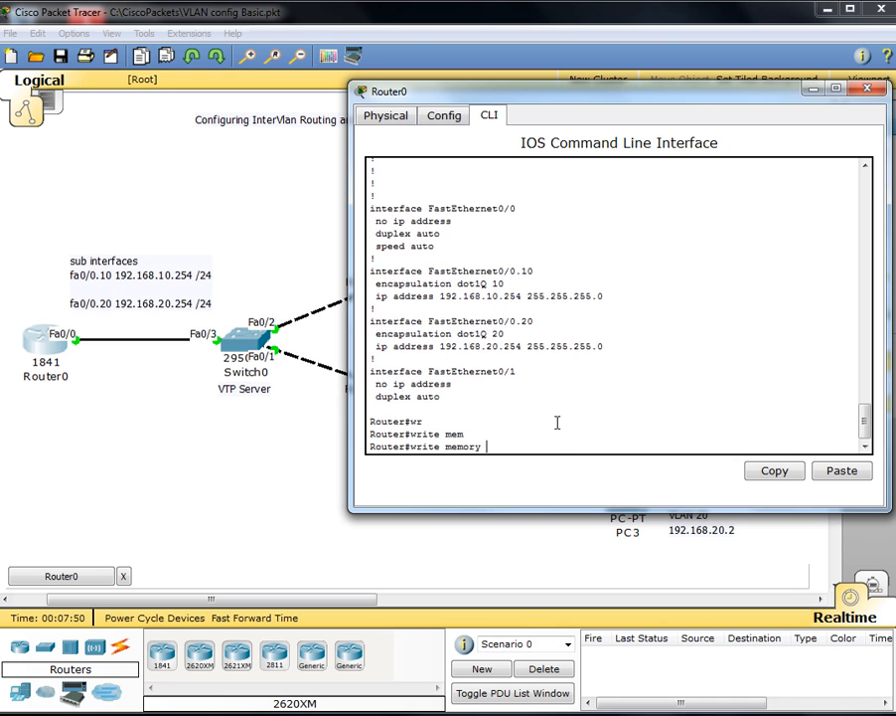
key("Return")
type("wr mem")
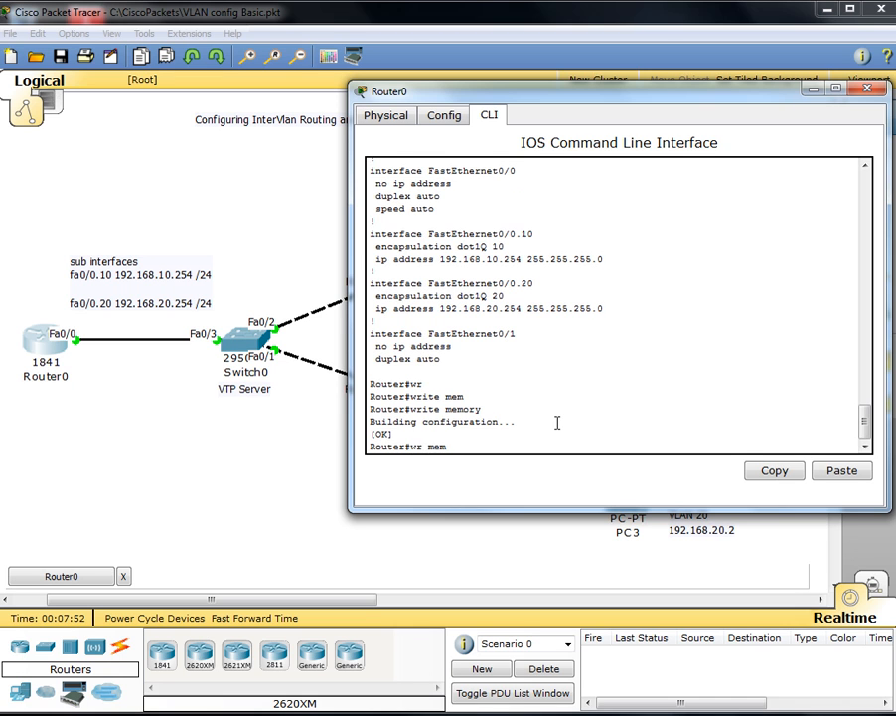
key("Return")
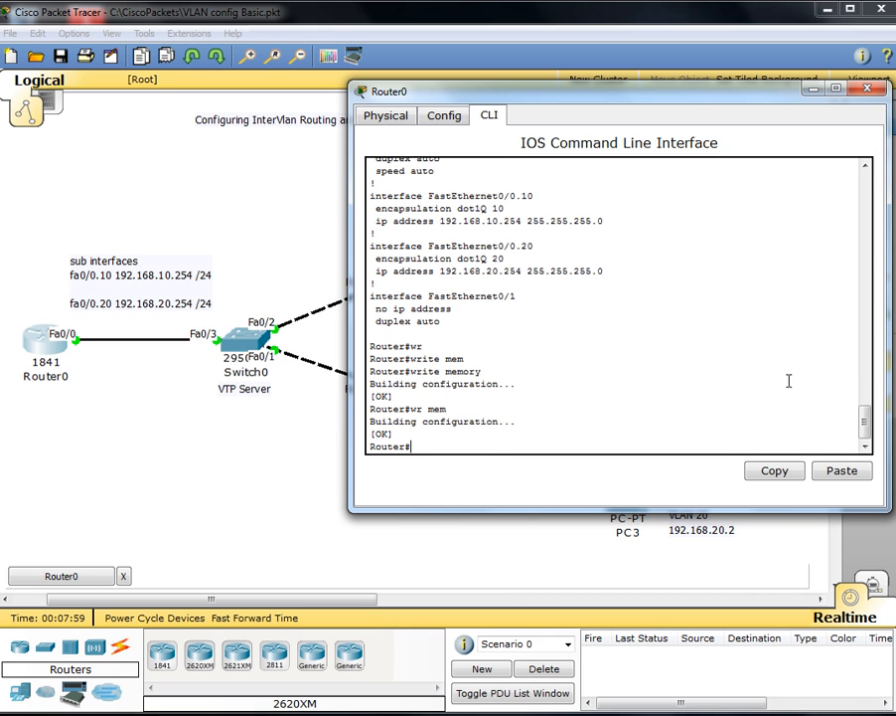
Step: Close Router0 and enter global configuration mode in Switch0's CLI
left_click(869, 92)
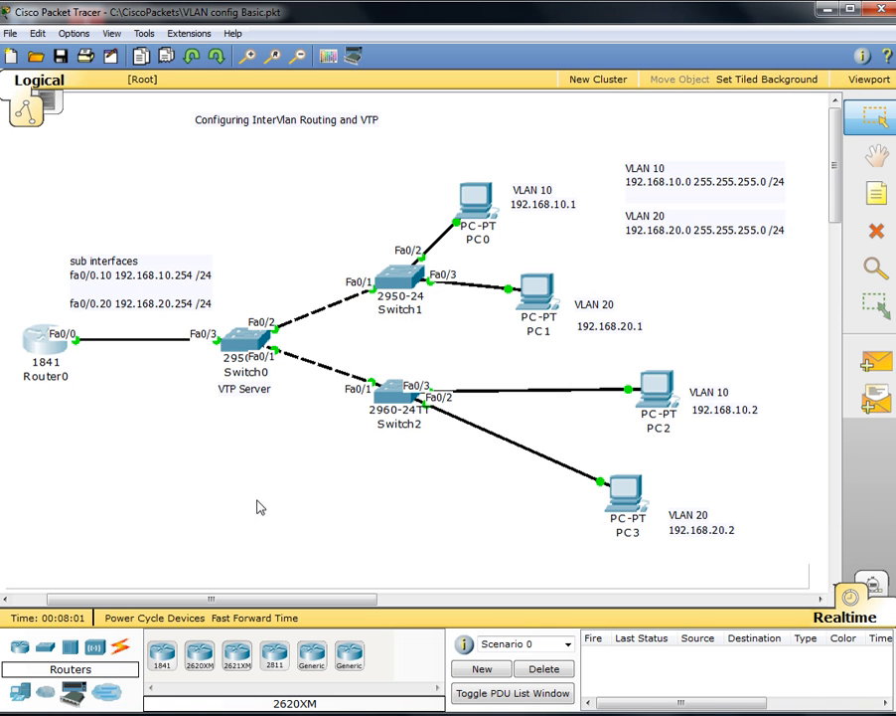
left_click(251, 345)
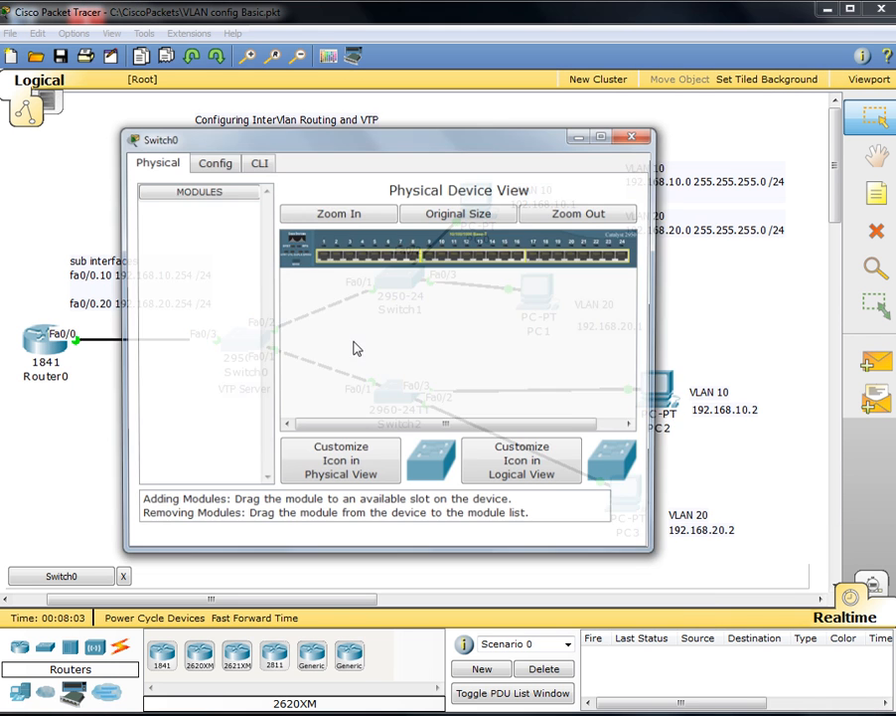
left_click_drag(302, 149, 663, 144)
left_click(551, 162)
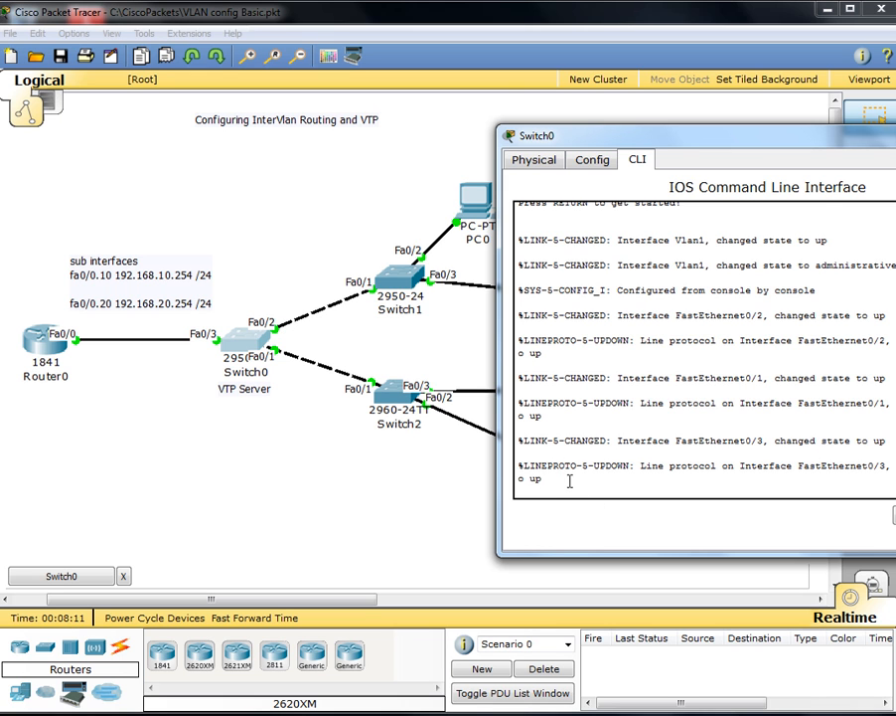
key("Return")
key("Return")
type("en")
key("Return")
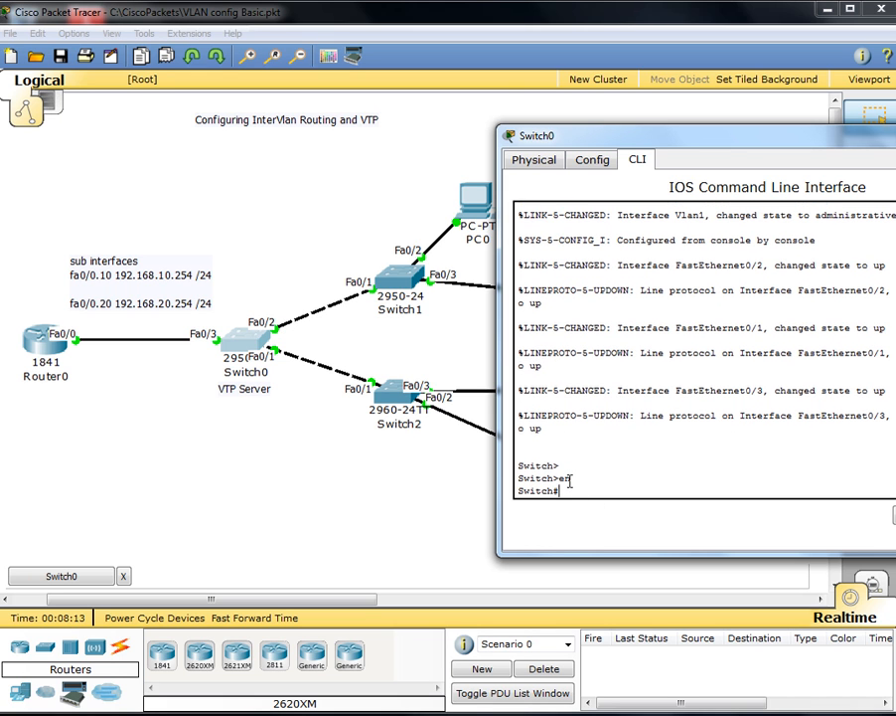
type("config t")
key("Return")
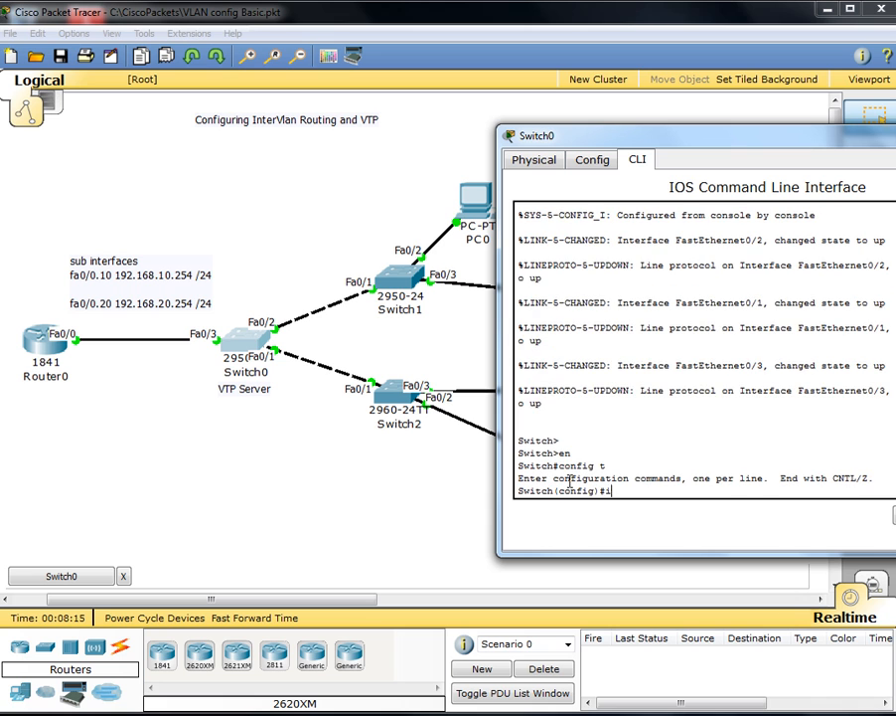
Step: Set switchport mode trunk on Switch0 ports Fa0/3, Fa0/2 and Fa0/1
type("int fa0/3")
key("Return")
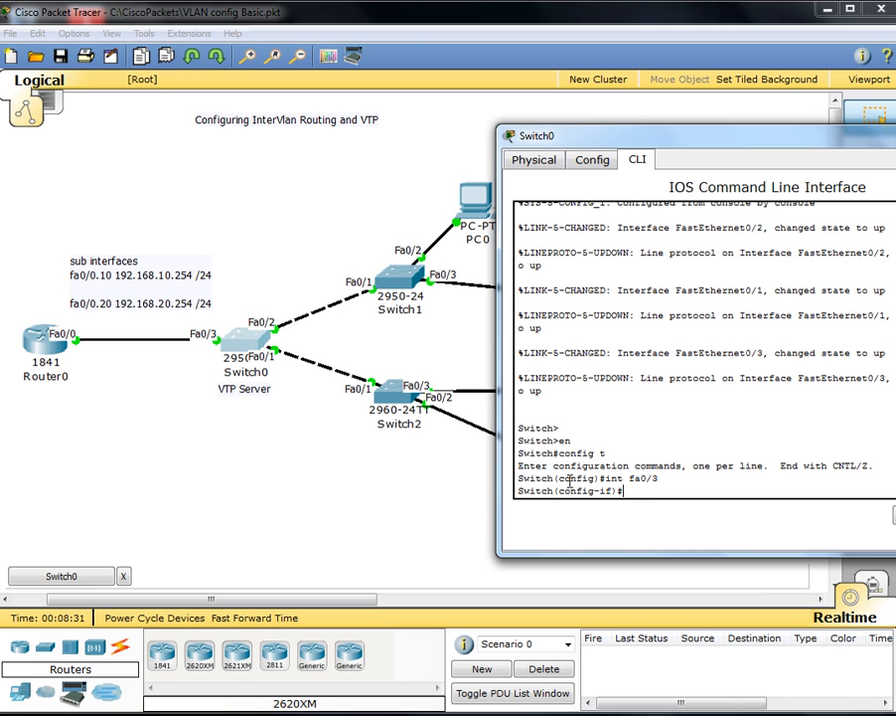
type("swi")
key("Tab")
type("mode trunk")
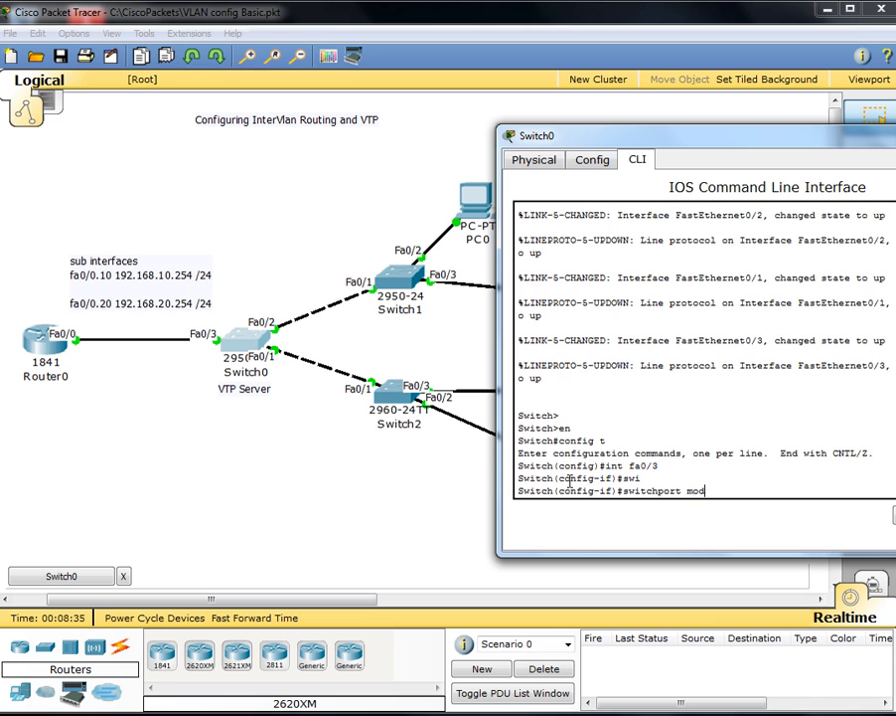
key("Return")
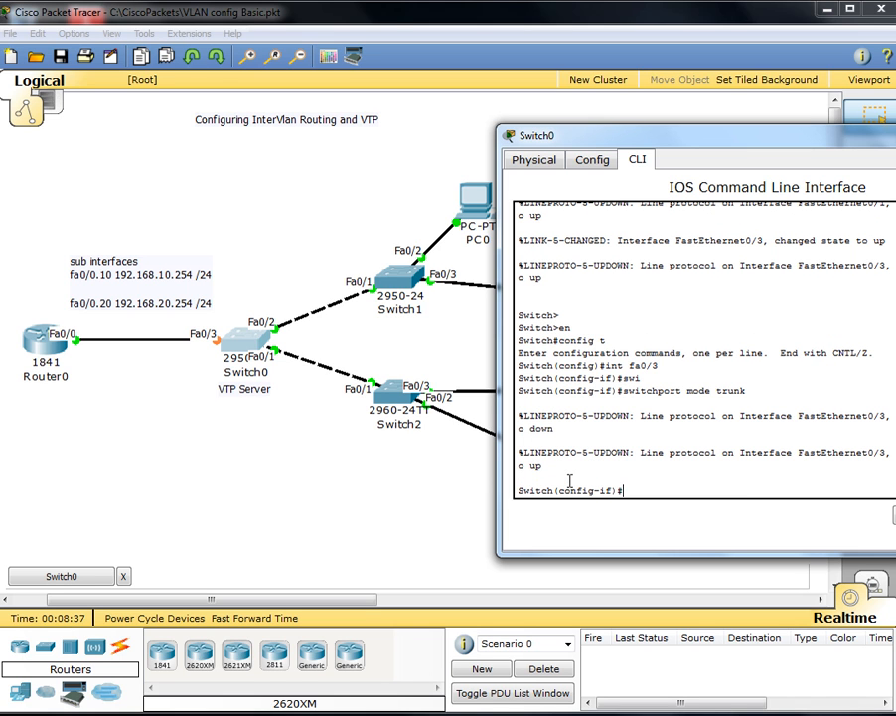
type("int fa0/2")
key("Return")
type("swi")
key("Tab")
type("mode trunk")
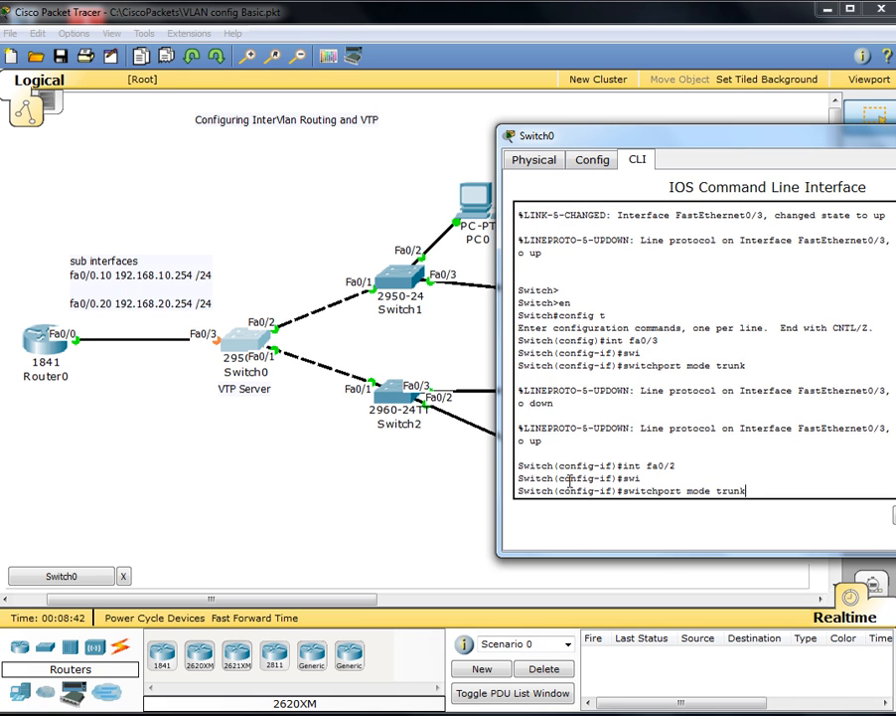
key("Return")
type("int fa0/1")
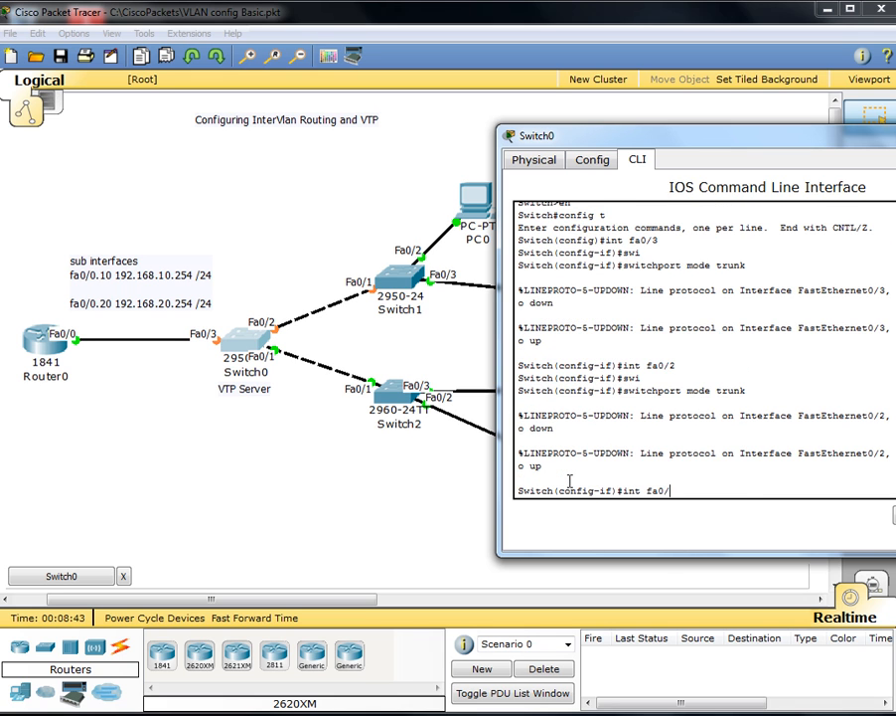
key("Return")
key("Up")
key("Up")
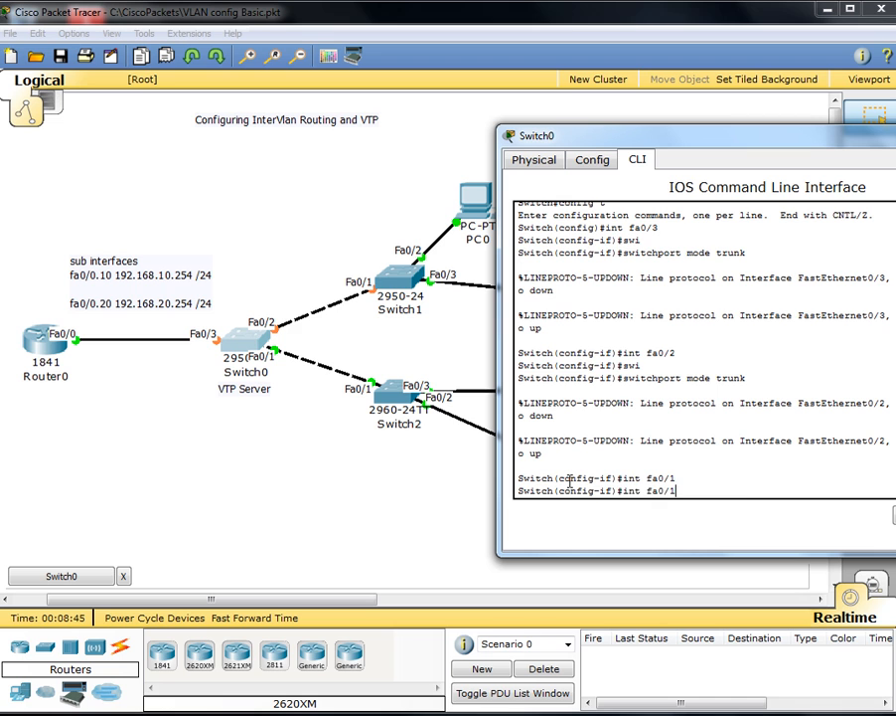
key("Return")
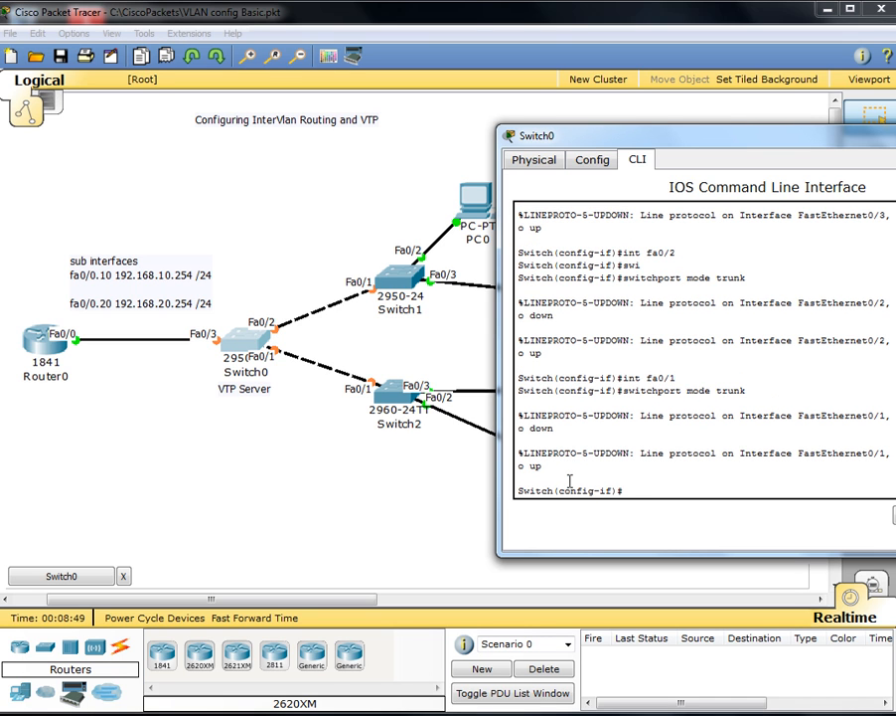
Step: Exit interface configuration and return Switch0 to privileged mode
type("exit'")
key("Return")
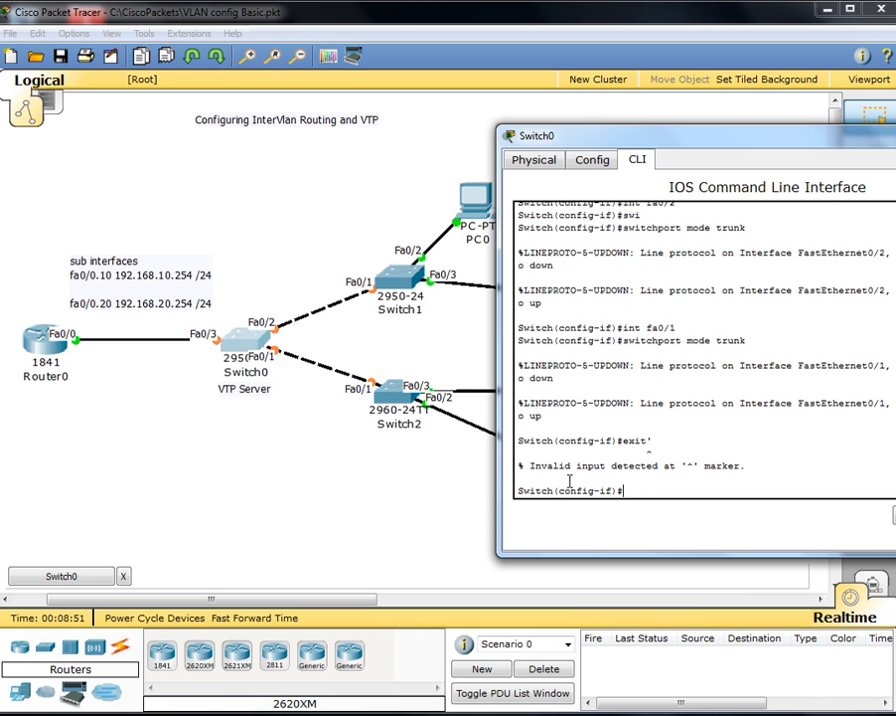
type("exit")
key("Return")
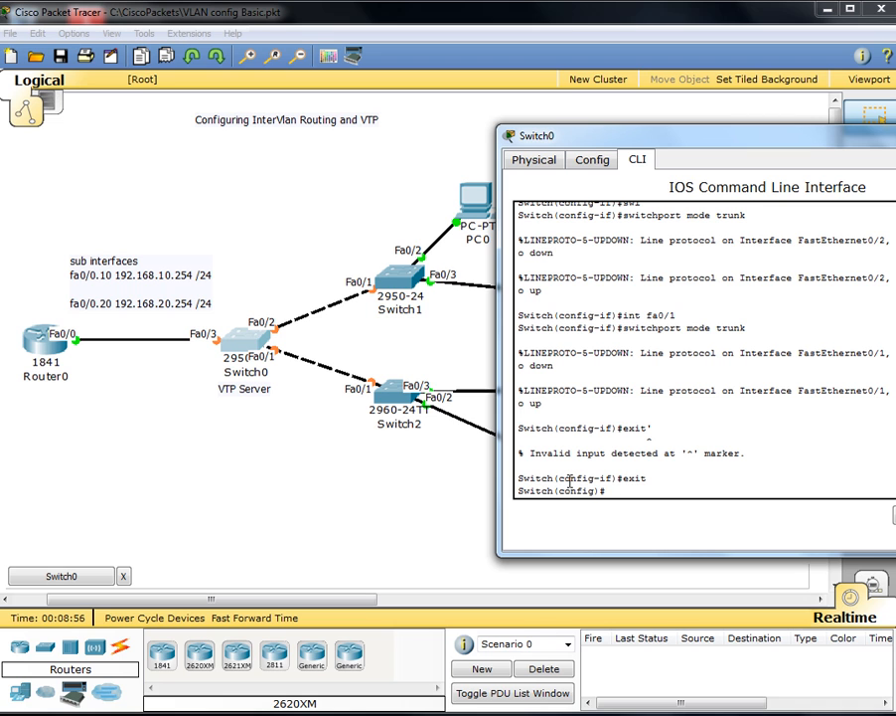
key("ctrl+z")
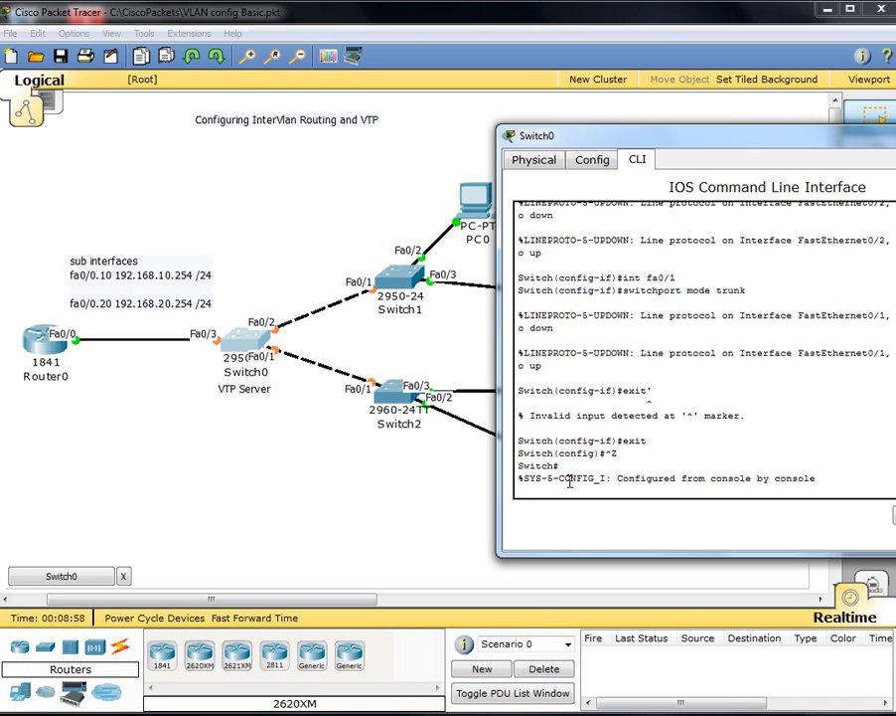
key("Return")
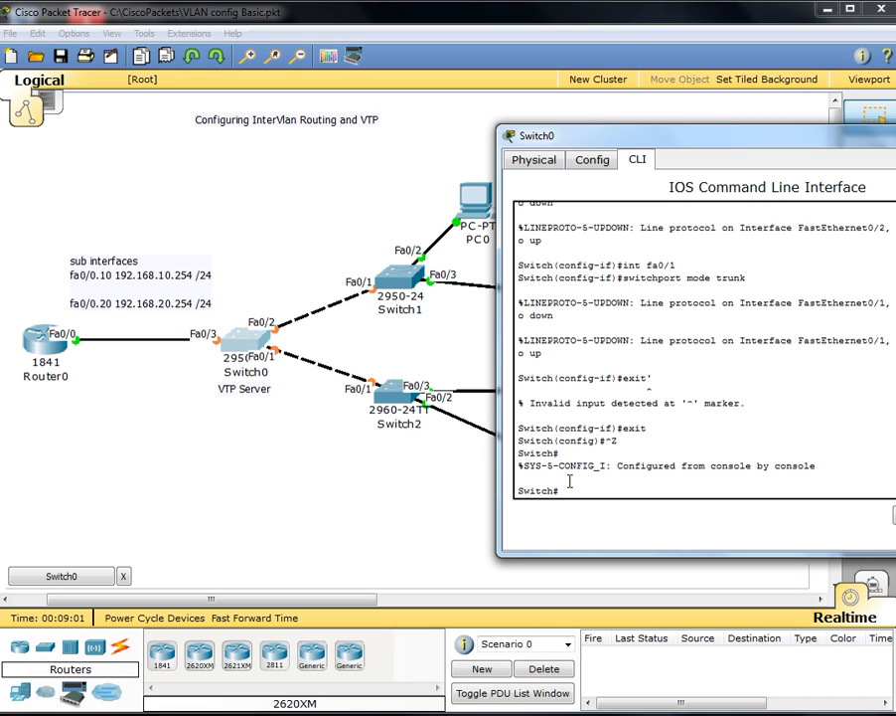
Step: Check Switch0's VTP status, confirming it operates in Server mode
type("show vtp status")
key("Return")
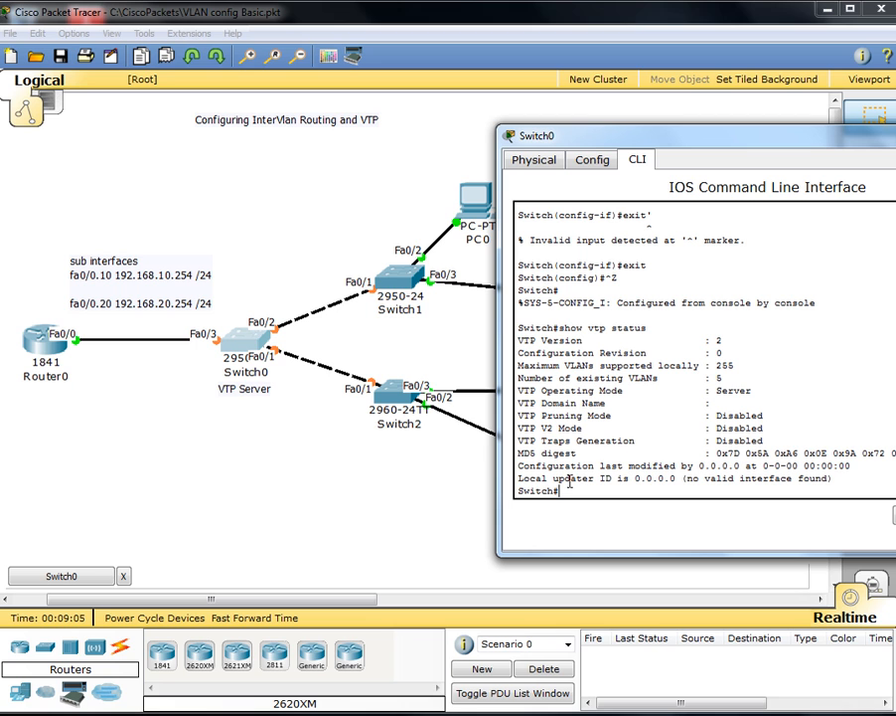
left_click_drag(785, 395, 509, 395)
left_click(746, 407)
key("Return")
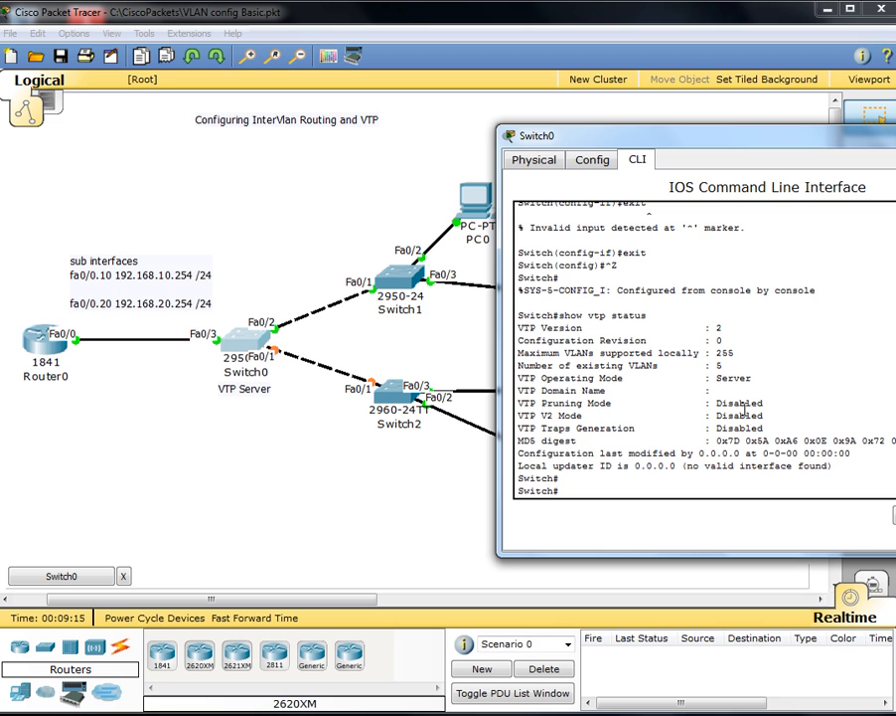
Step: Set VTP domain cisco with a VTP password, then create VLAN 10
key("Return")
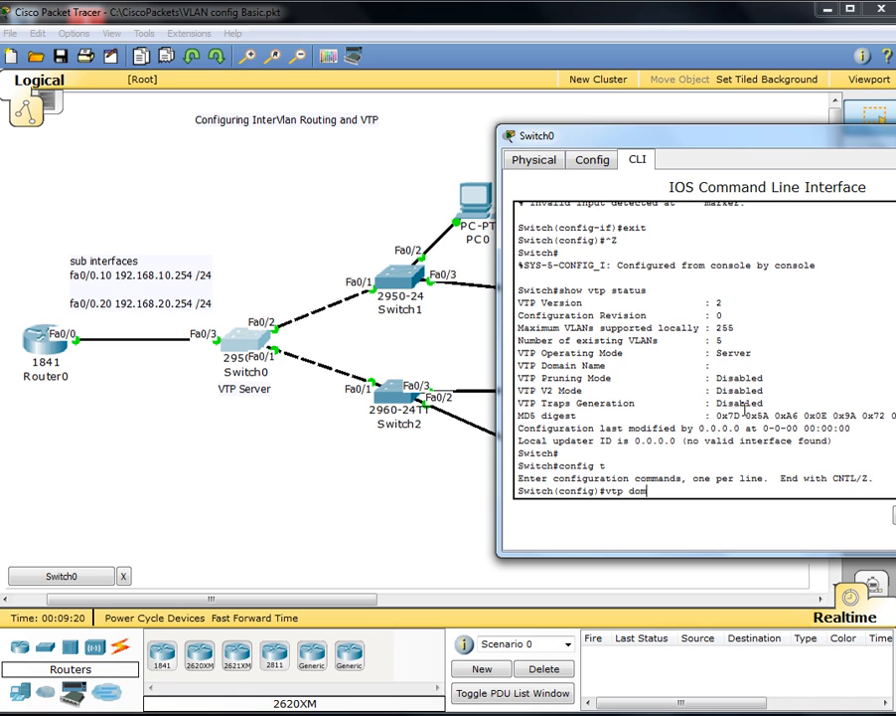
key("Tab")
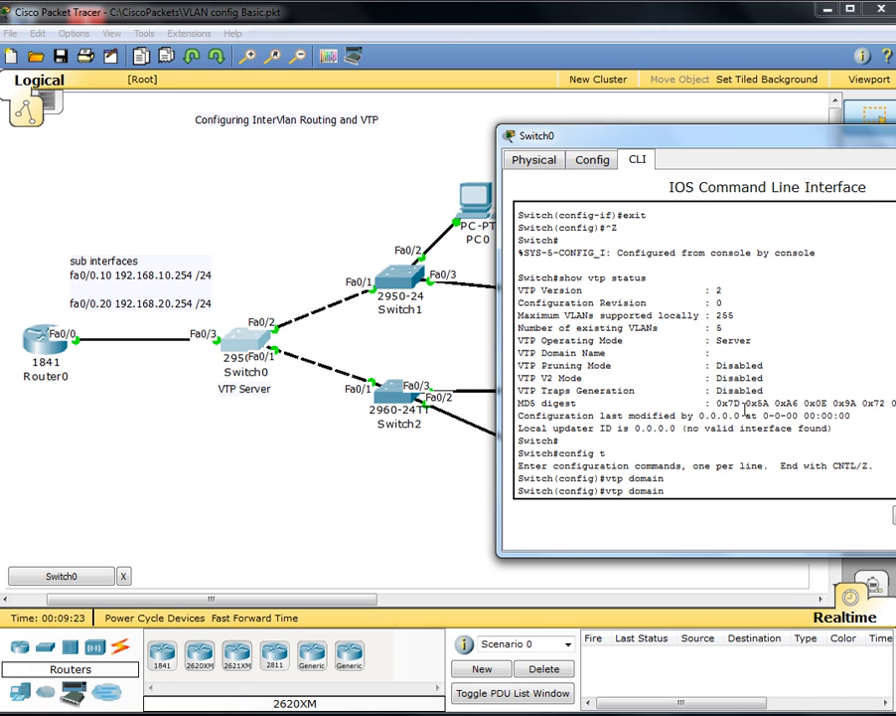
key("Return")
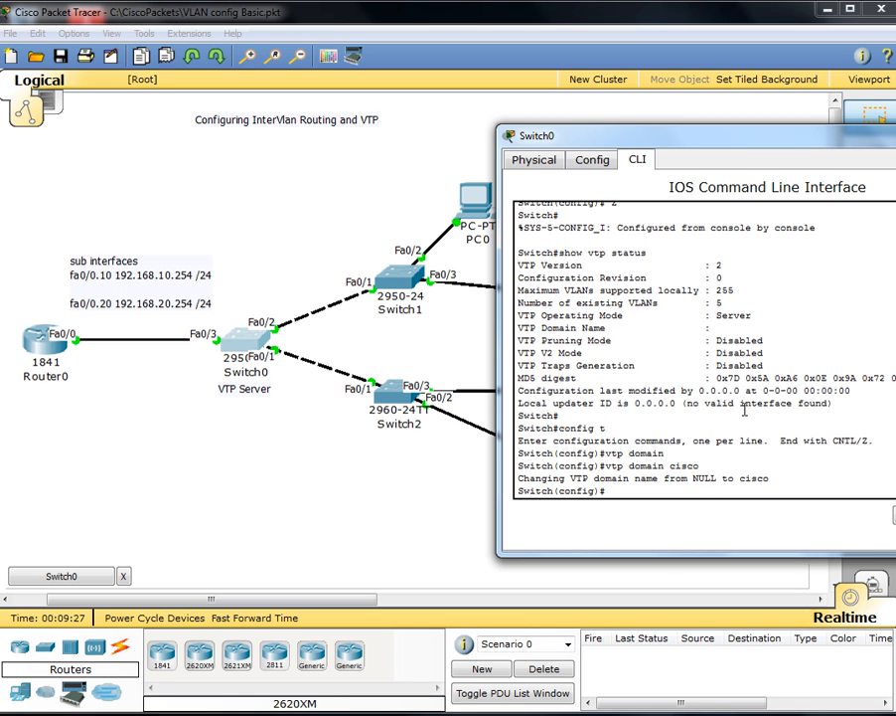
key("Tab")
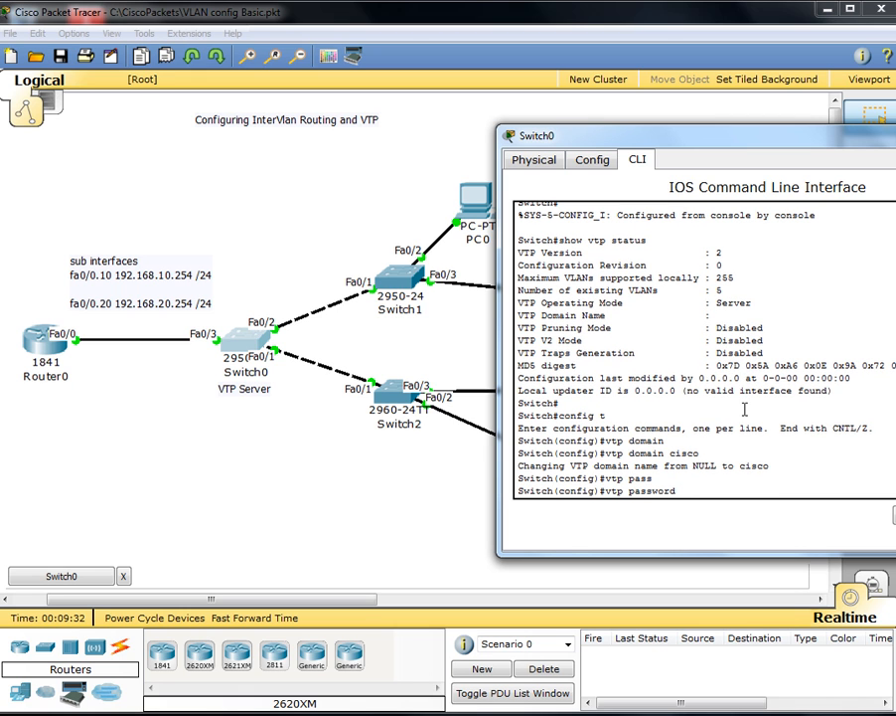
key("Return")
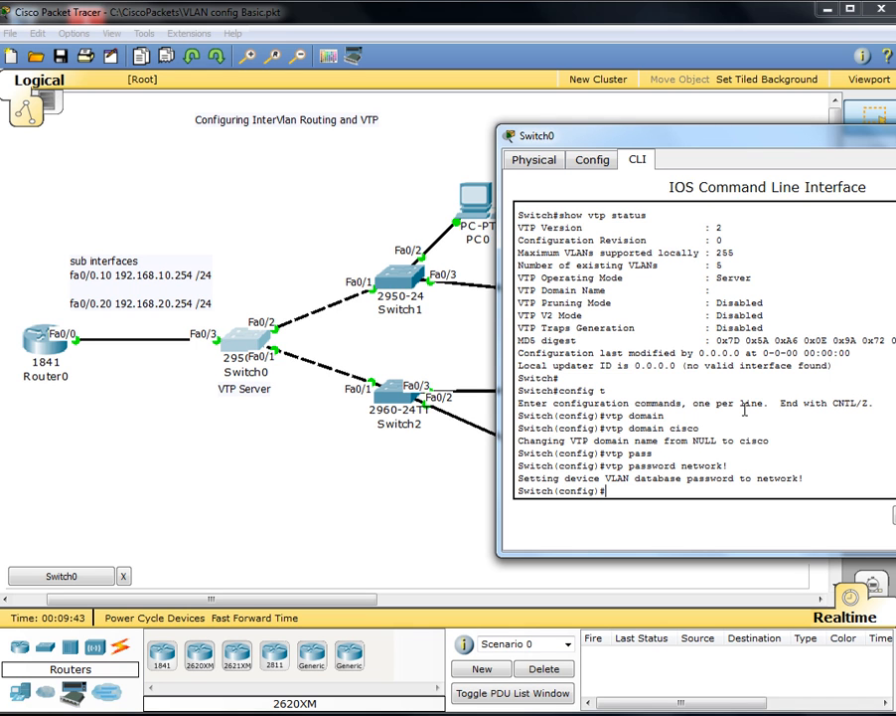
key("Return")
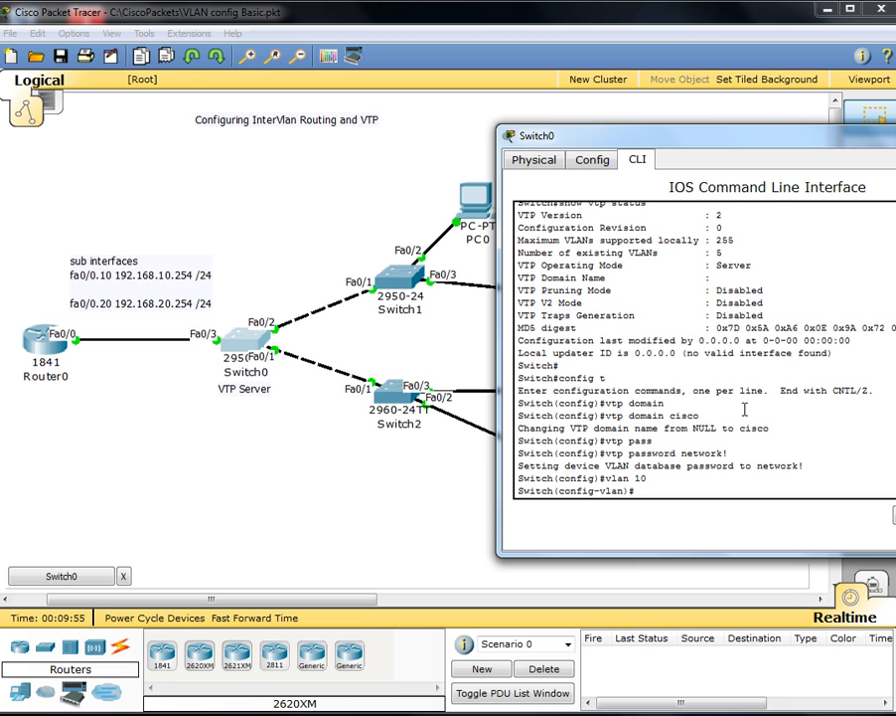
Step: Leave VLAN 10 unnamed, create VLAN 20, and exit Switch0's configuration mode
type("nam")
key("Tab")
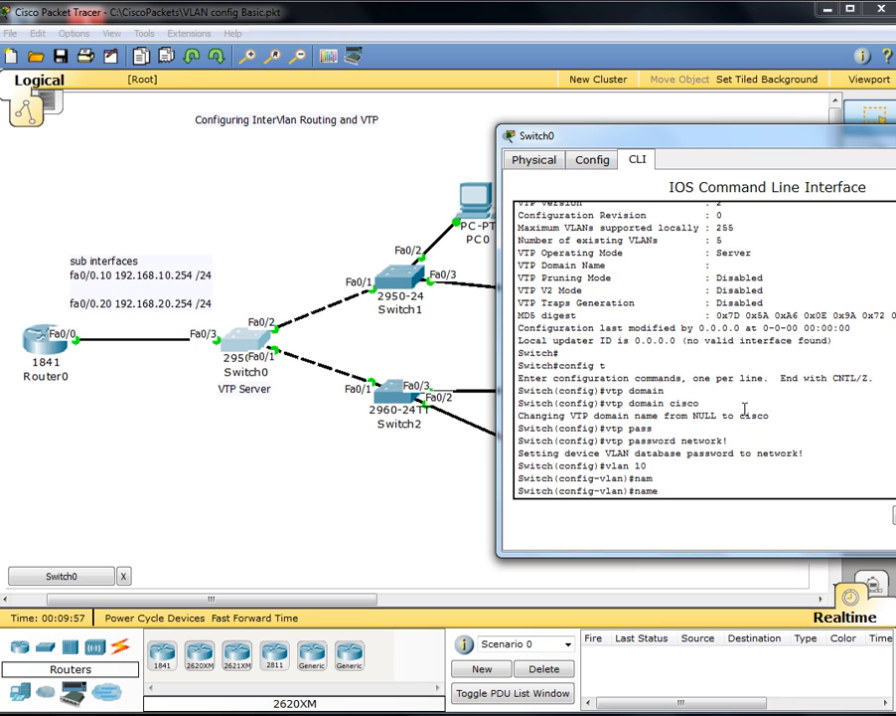
type("accoun")
key("BackSpace")
key("BackSpace")
key("BackSpace")
key("BackSpace")
key("BackSpace")
key("BackSpace")
key("BackSpace")
key("BackSpace")
key("BackSpace")
key("BackSpace")
key("BackSpace")
type("exit")
key("Return")
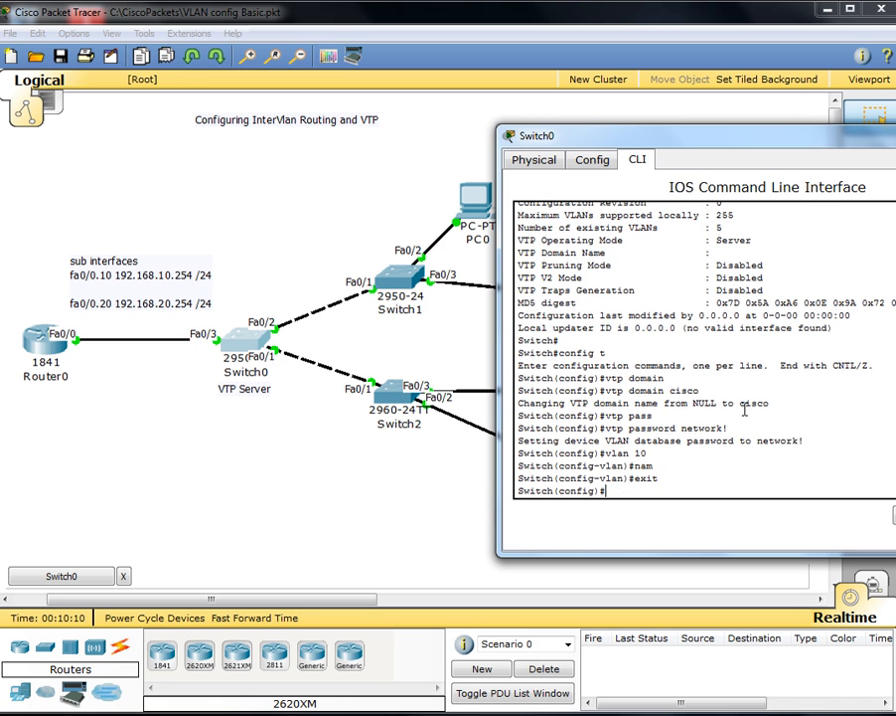
type("vlan 20")
key("Return")
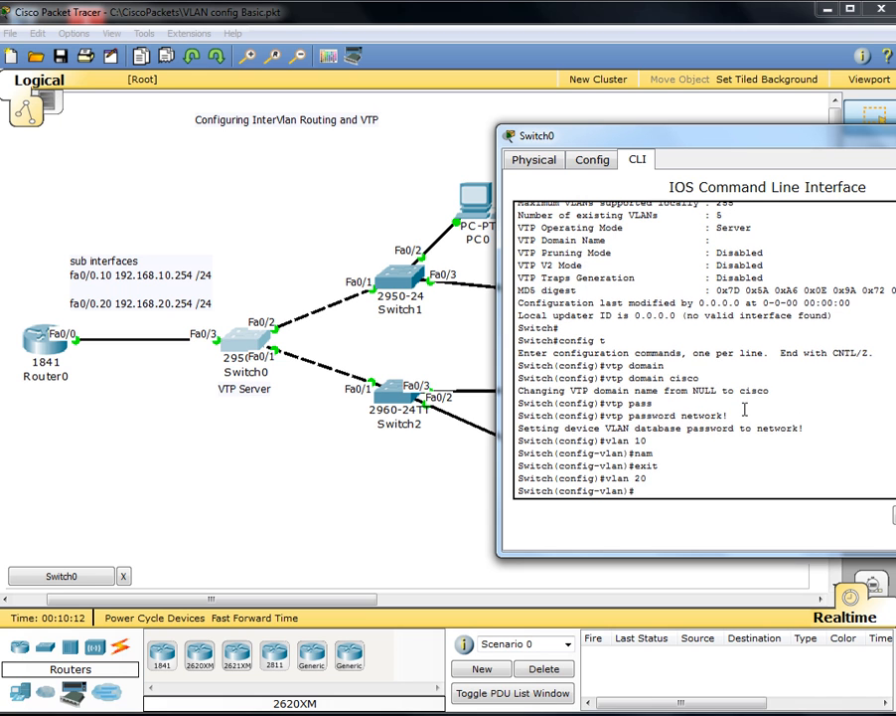
type("exit")
key("Return")
key("ctrl+z")
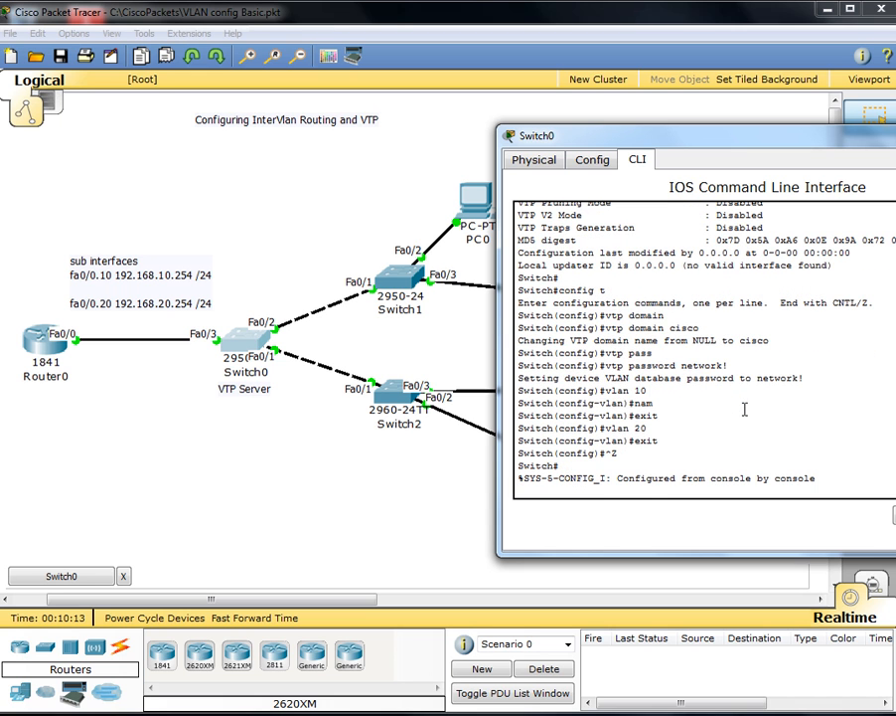
Step: List Switch0's VLANs with show vlan brief and highlight the new VLAN 10 and 20 entries
type("show vlan brief")
key("Return")
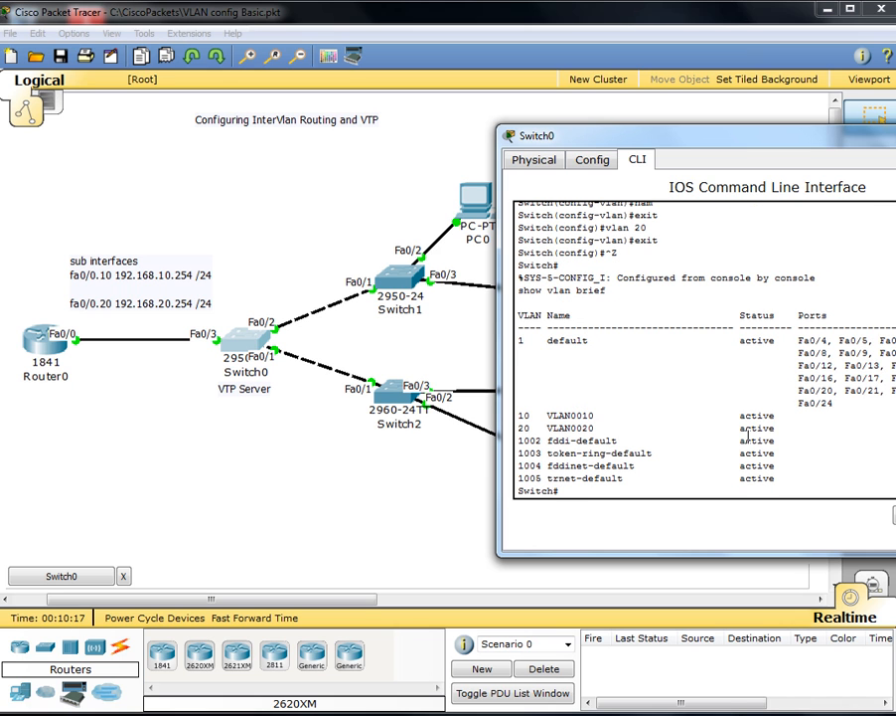
left_click_drag(780, 429, 518, 415)
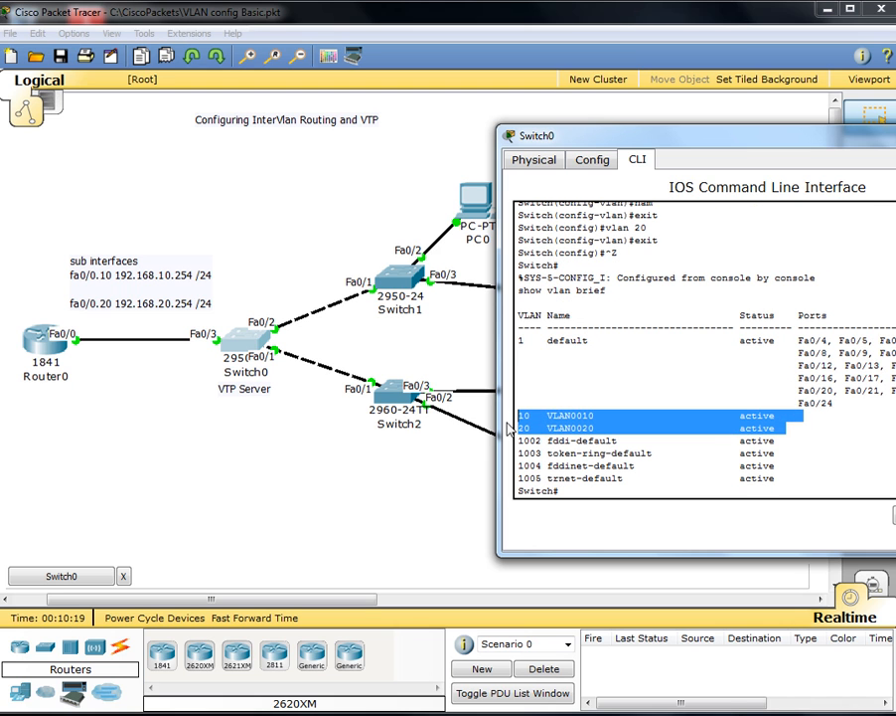
left_click(524, 414)
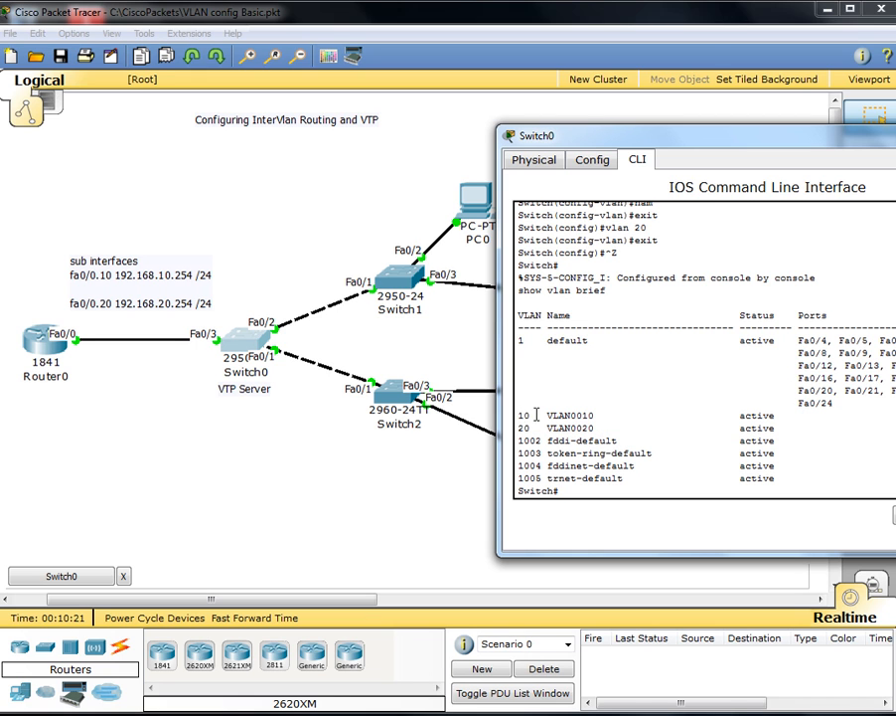
left_click_drag(597, 415, 545, 417)
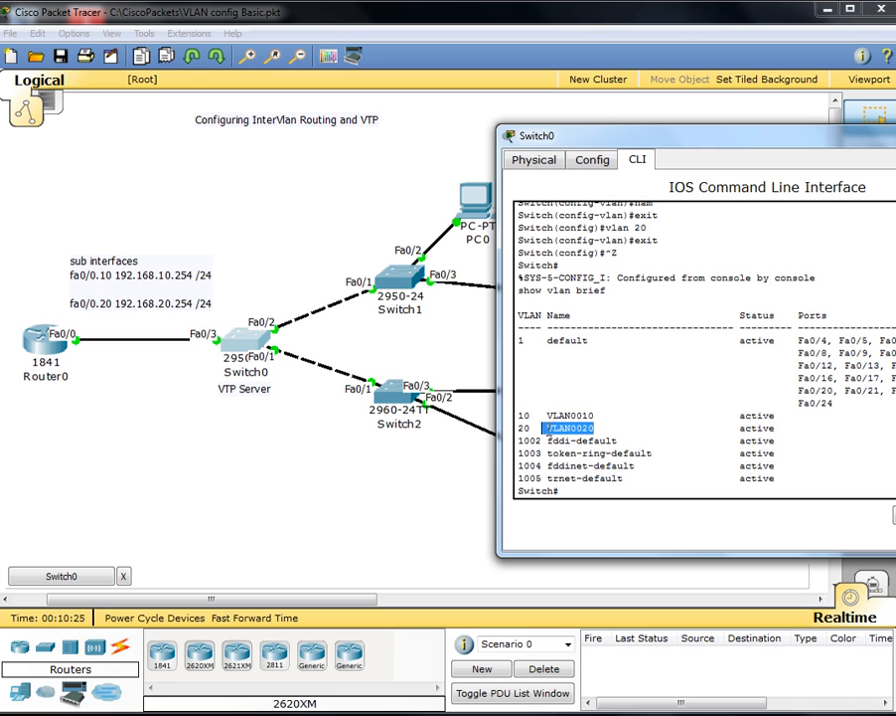
left_click_drag(613, 415, 554, 418)
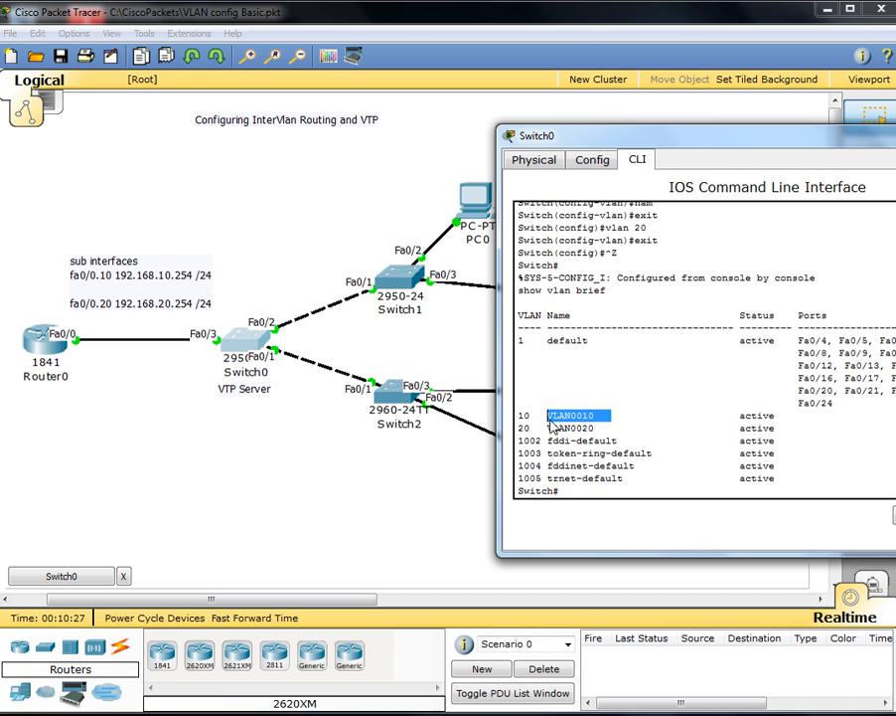
left_click(586, 423)
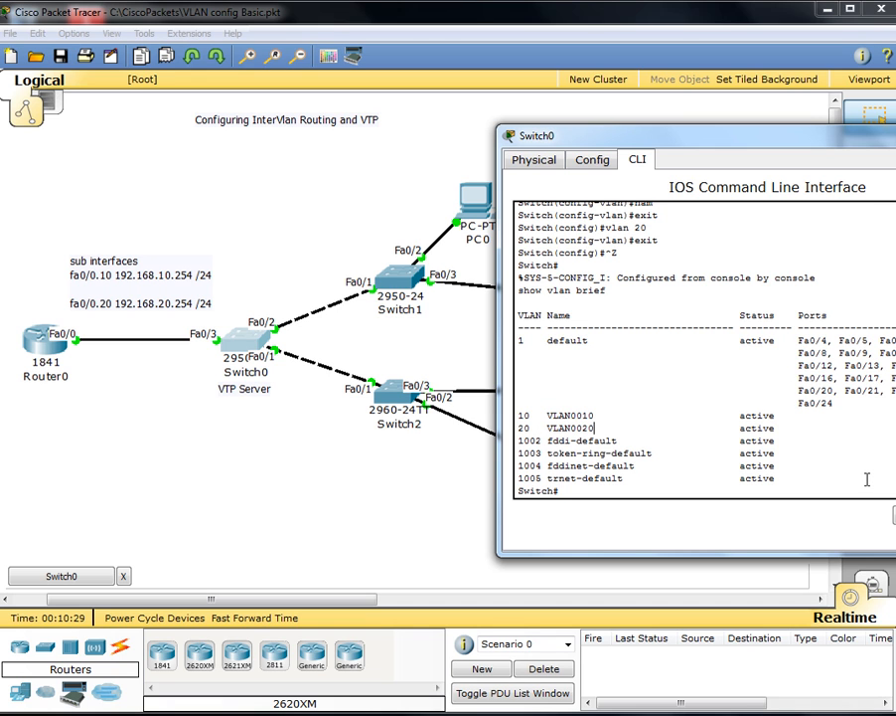
Step: Run show vtp status on Switch0 and highlight the VTP domain name line
type("show vtp status")
key("Return")
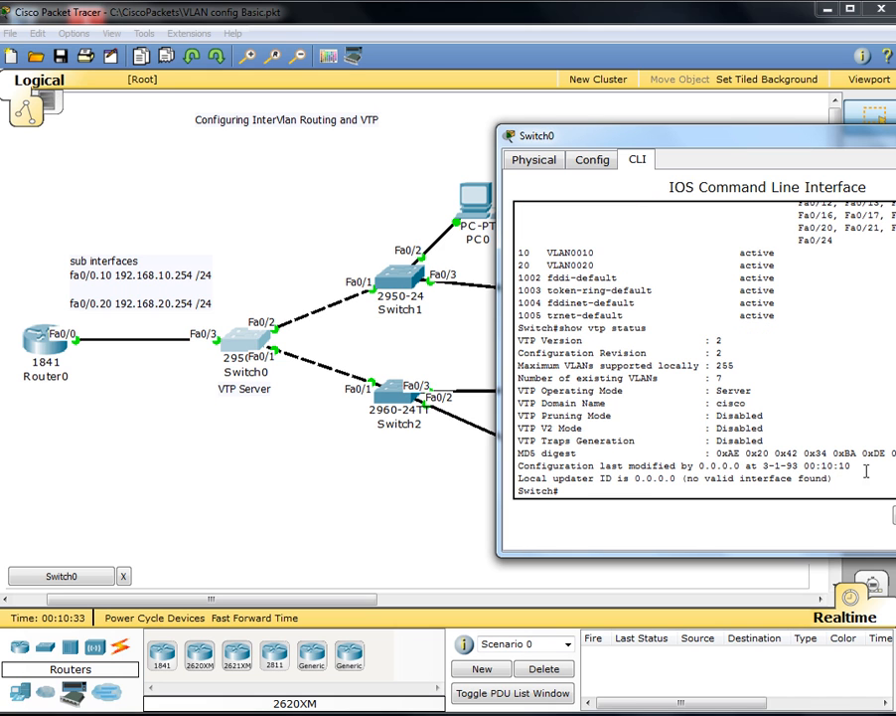
left_click_drag(747, 404, 512, 403)
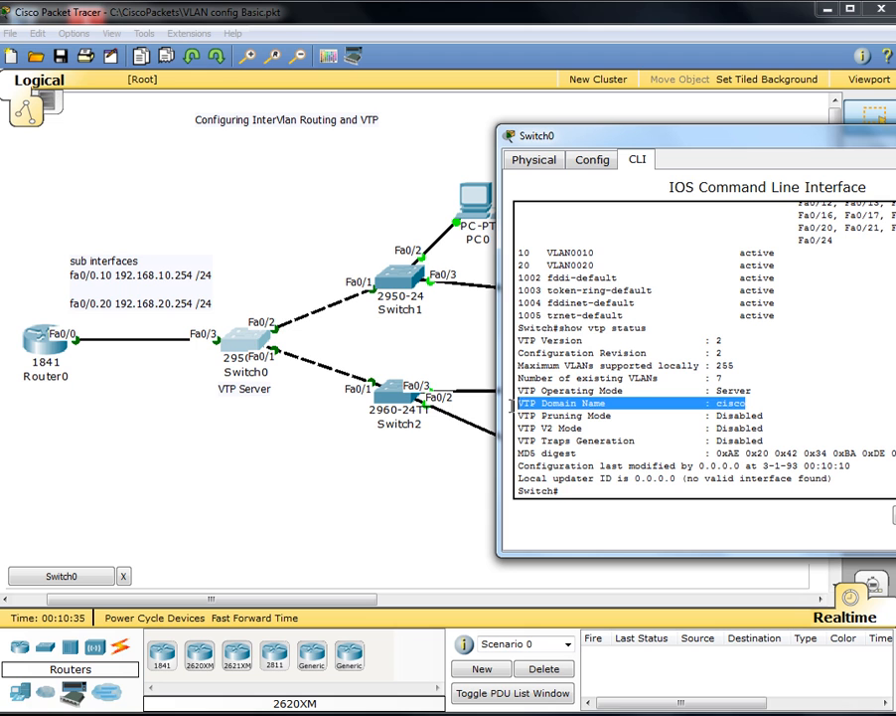
left_click(574, 492)
Step: Save Switch0's configuration with write memory
type("wr")
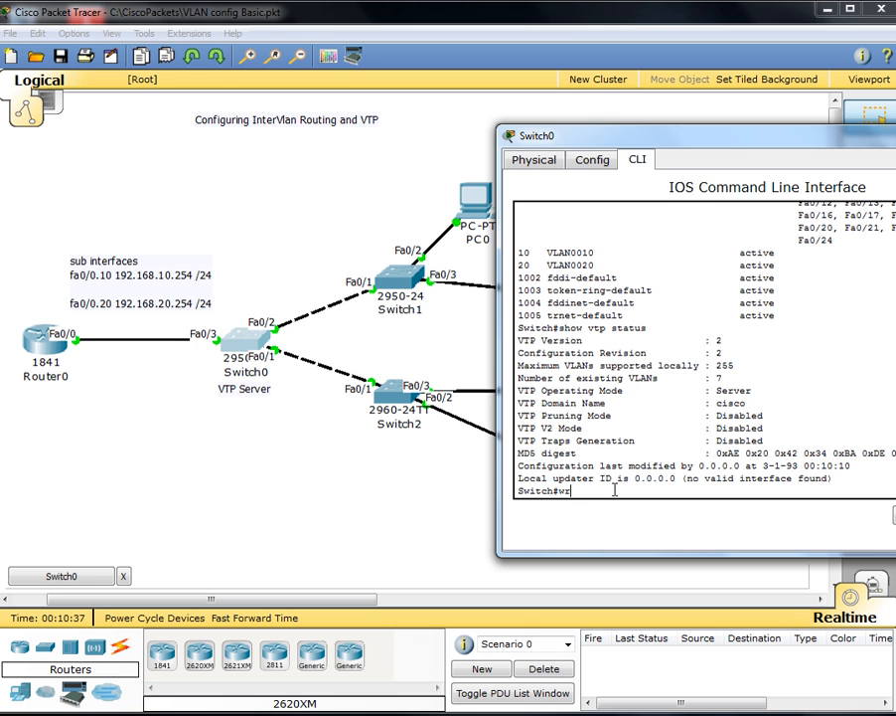
key("Tab")
type("mem")
key("Tab")
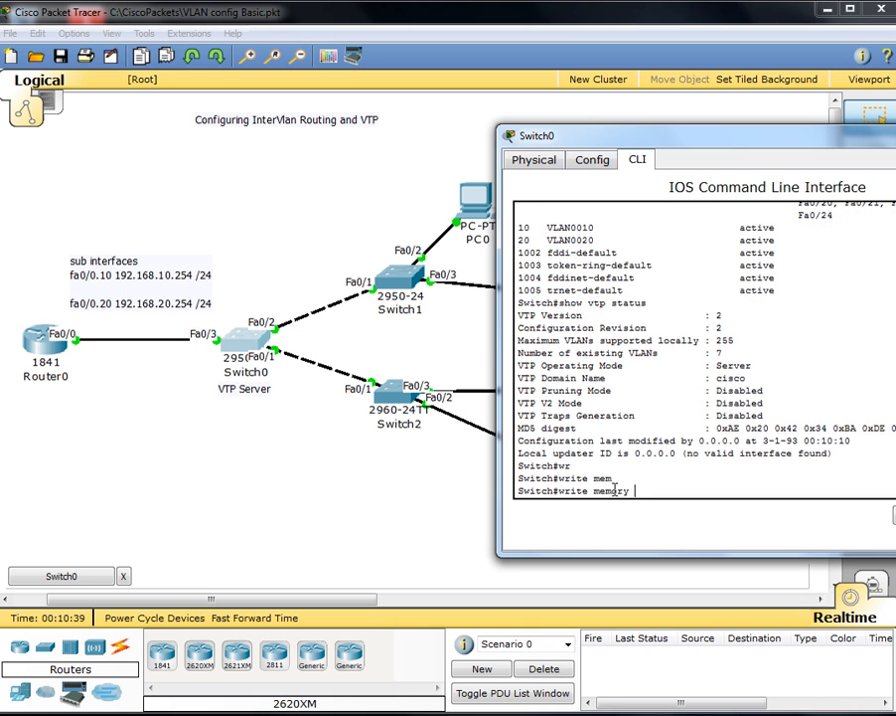
key("Return")
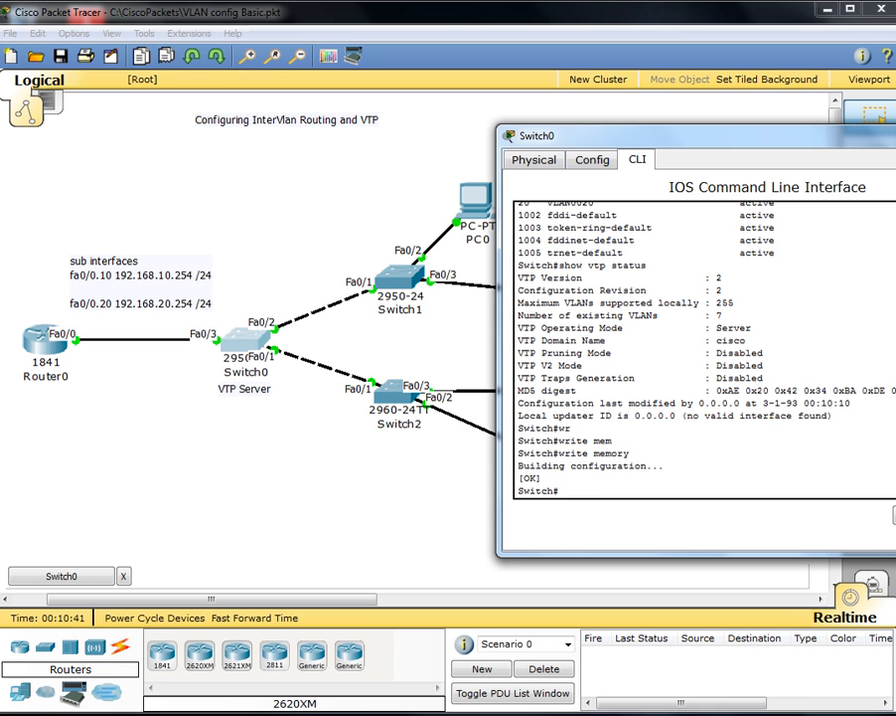
Step: Close Switch0, open Switch1's CLI and enter privileged mode with enable
left_click(895, 133)
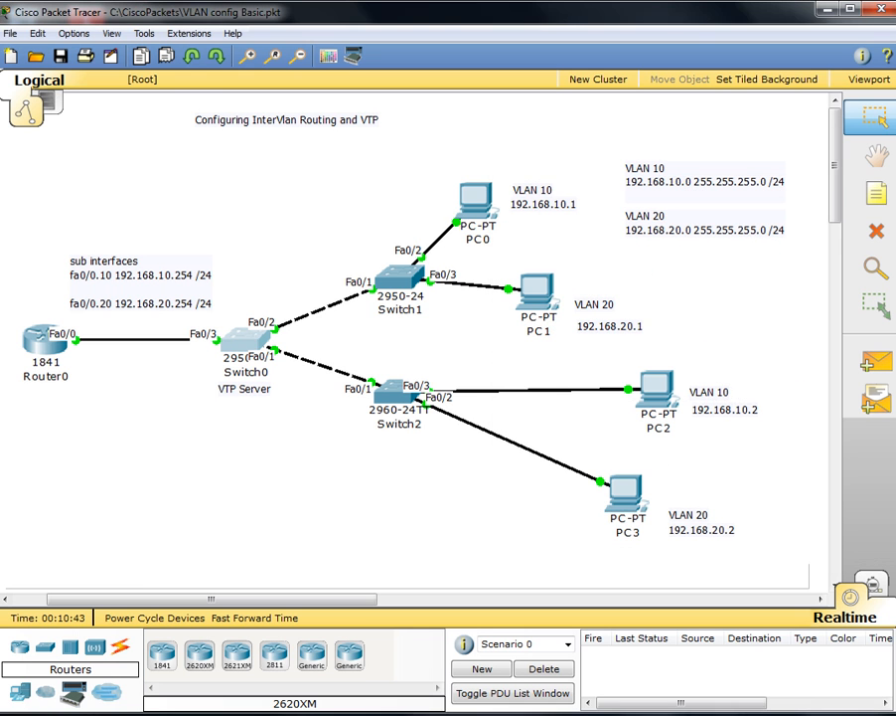
double_click(401, 278)
left_click_drag(224, 36, 861, 125)
left_click(787, 138)
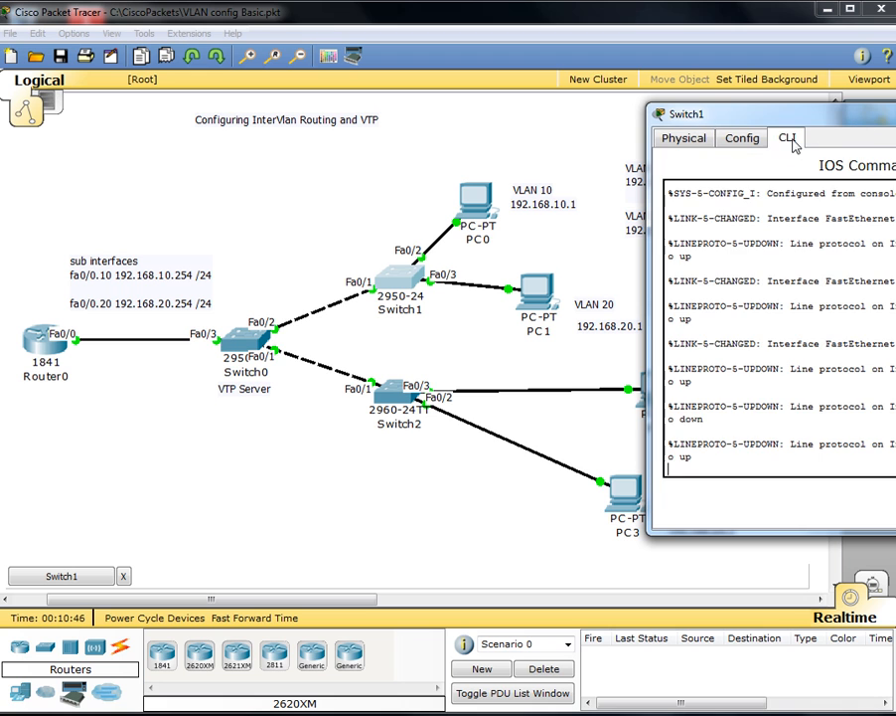
key("Return")
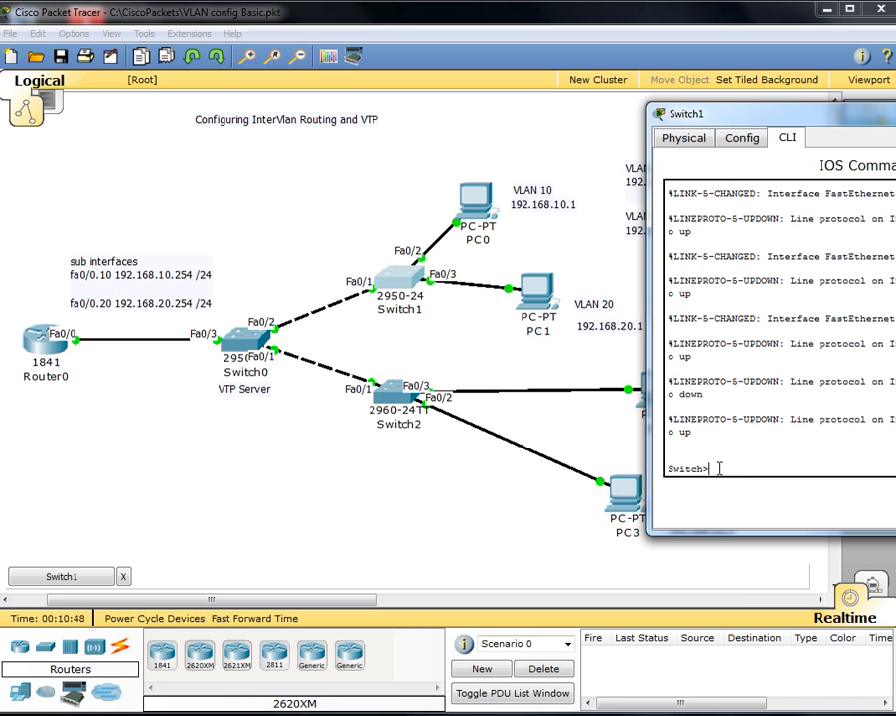
type("en")
key("Return")
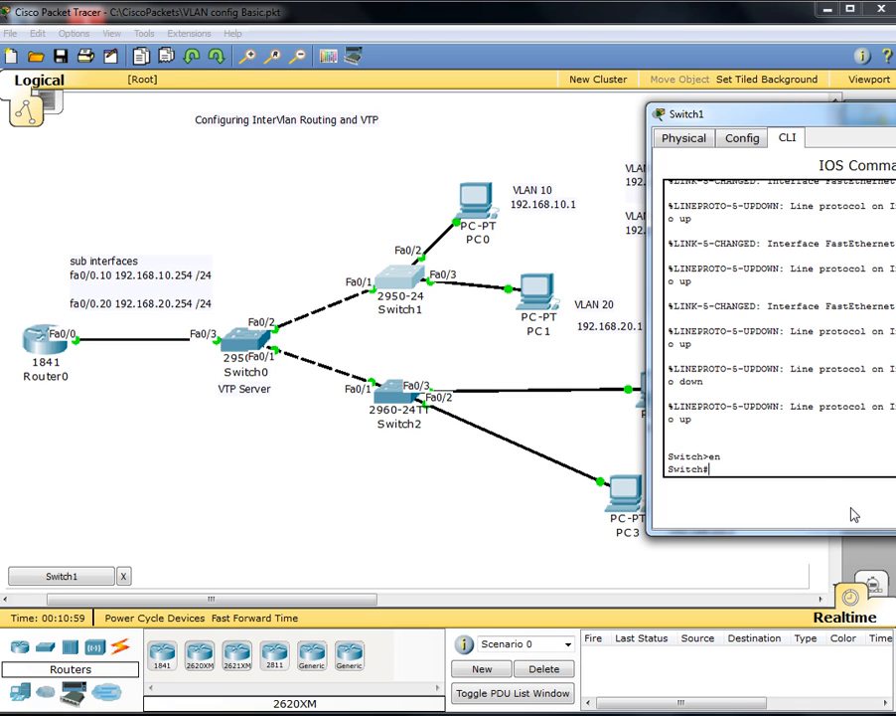
Step: Run show vtp status on Switch1, correcting a mistyped first attempt, and check the domain line
type("swho vtp status")
key("Return")
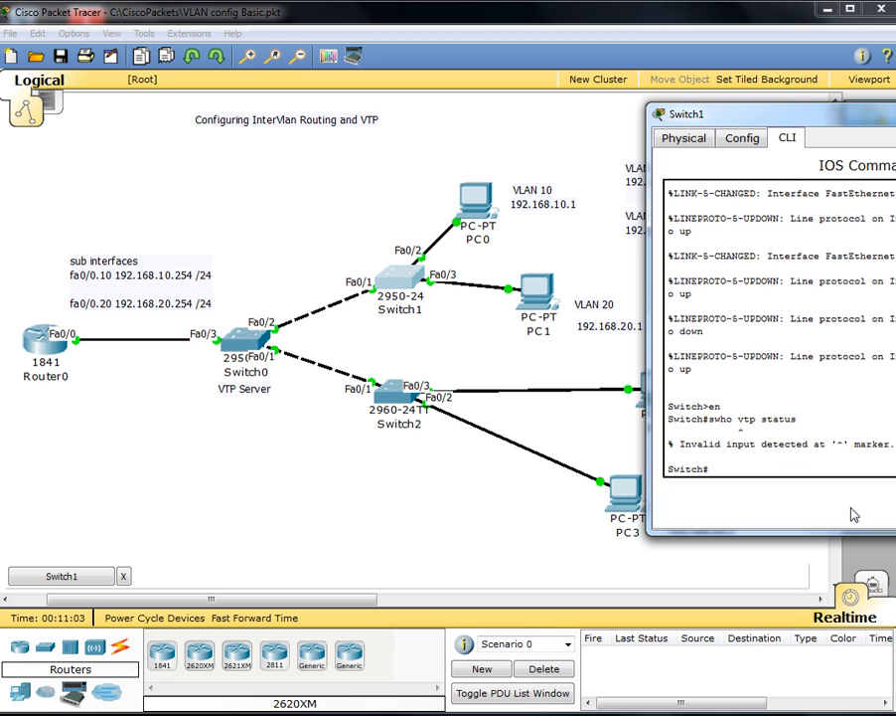
type("show vtp")
key("Tab")
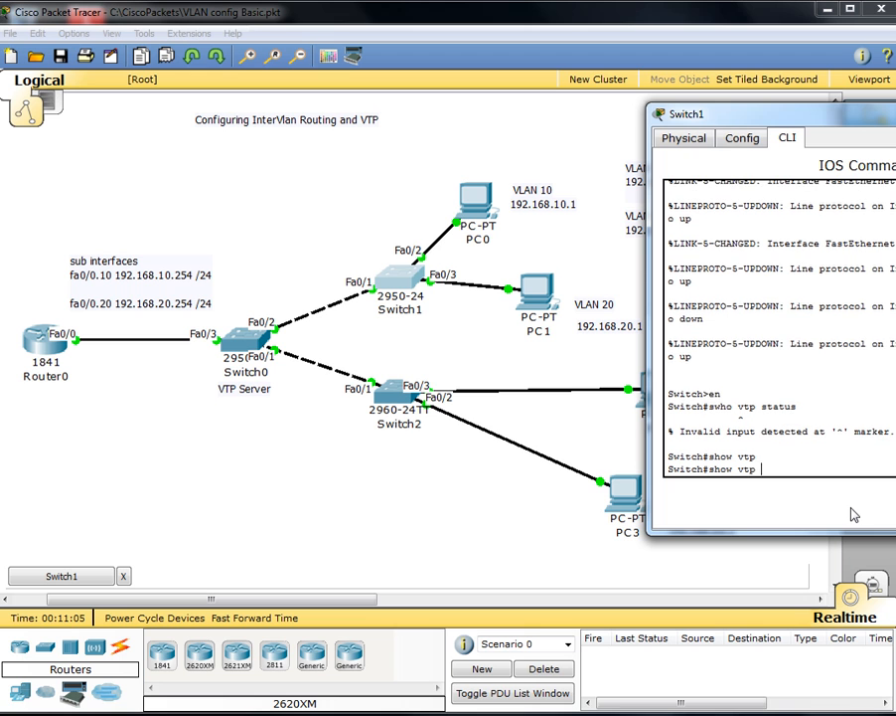
type("status")
key("Return")
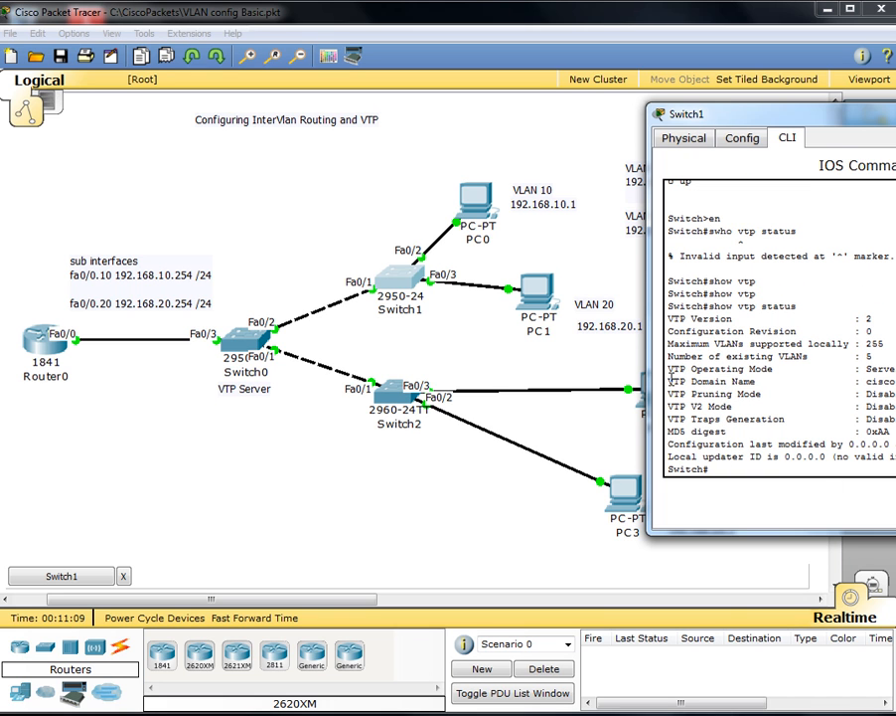
left_click_drag(667, 382, 894, 382)
left_click(894, 382)
Step: Set a VTP password on Switch1 in global configuration mode, then exit with Ctrl+Z
type("config t")
key("Return")
type("itch(config)#i")
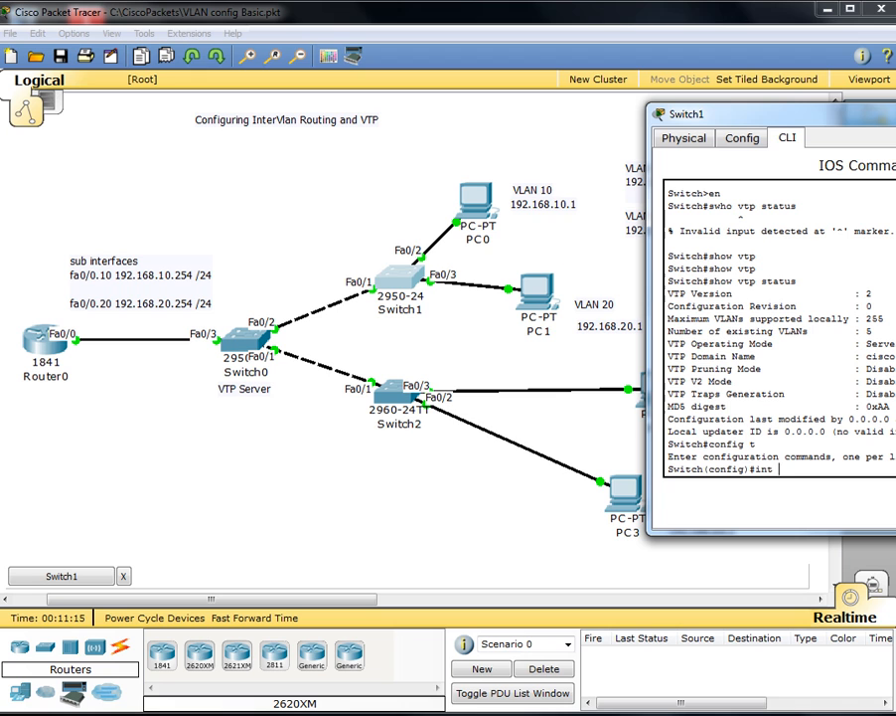
key("BackSpace")
type("vtp a")
type("asswor")
key("Tab")
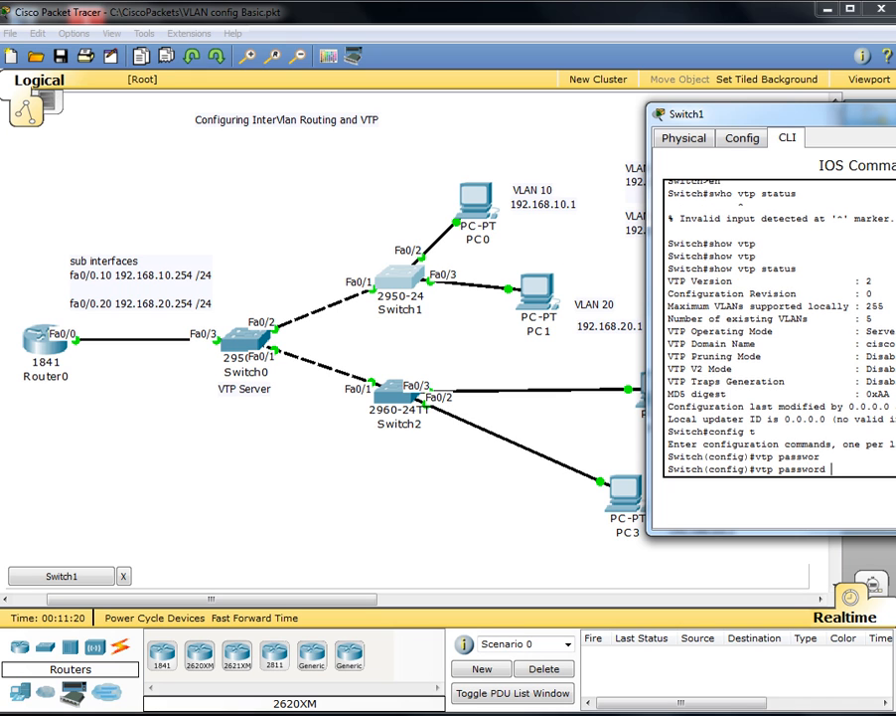
type("network!")
key("Return")
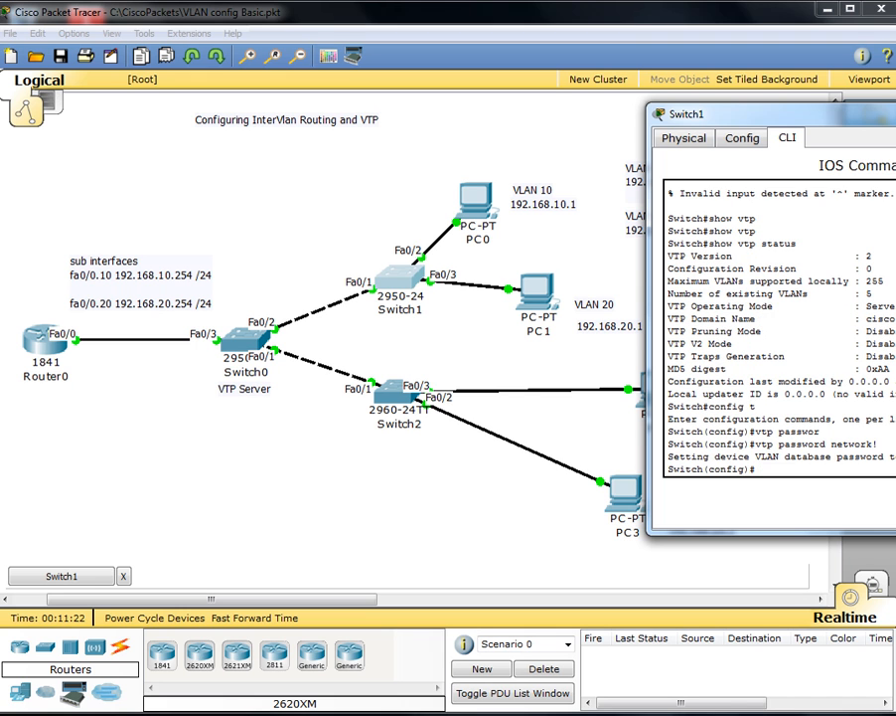
key("ctrl+z")
key("Return")
key("Return")
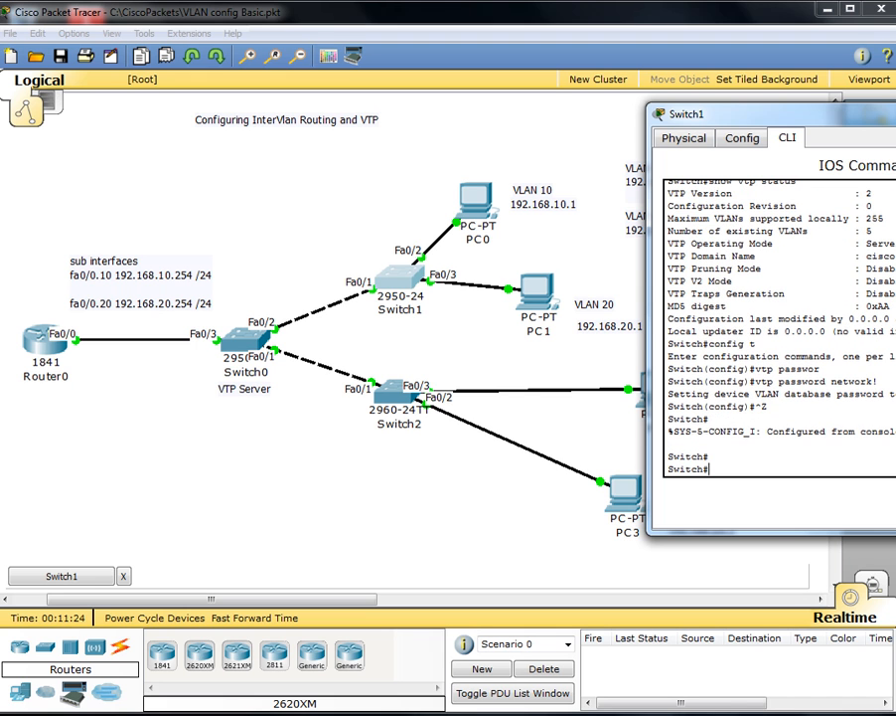
Step: Run show vlan on Switch1 to confirm VLAN0010 and VLAN0020, then enter config t
type("show vlan")
key("Return")
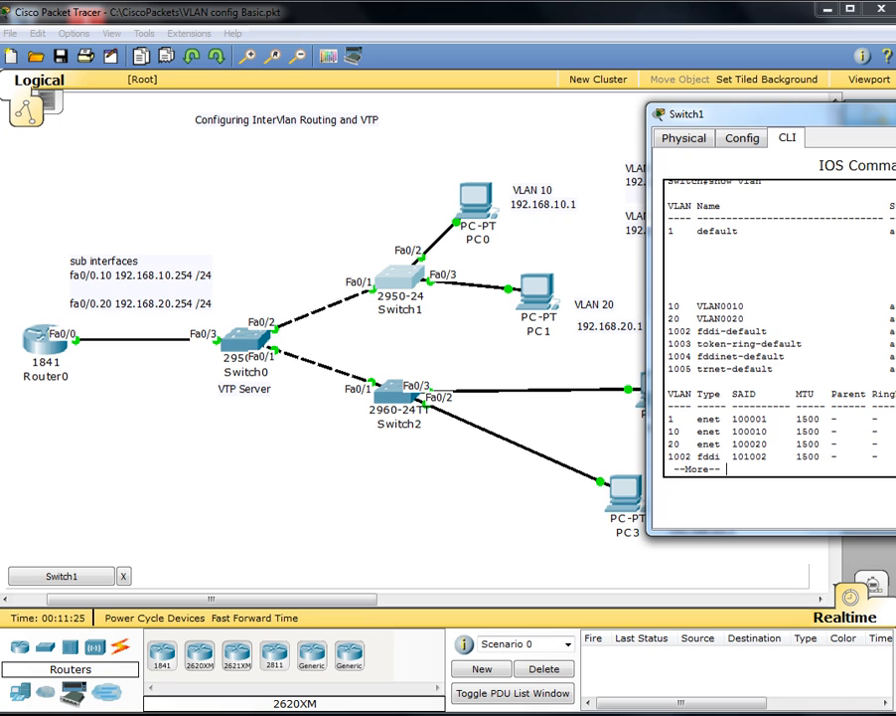
left_click_drag(895, 319, 655, 307)
left_click(851, 458)
key("ctrl+c")
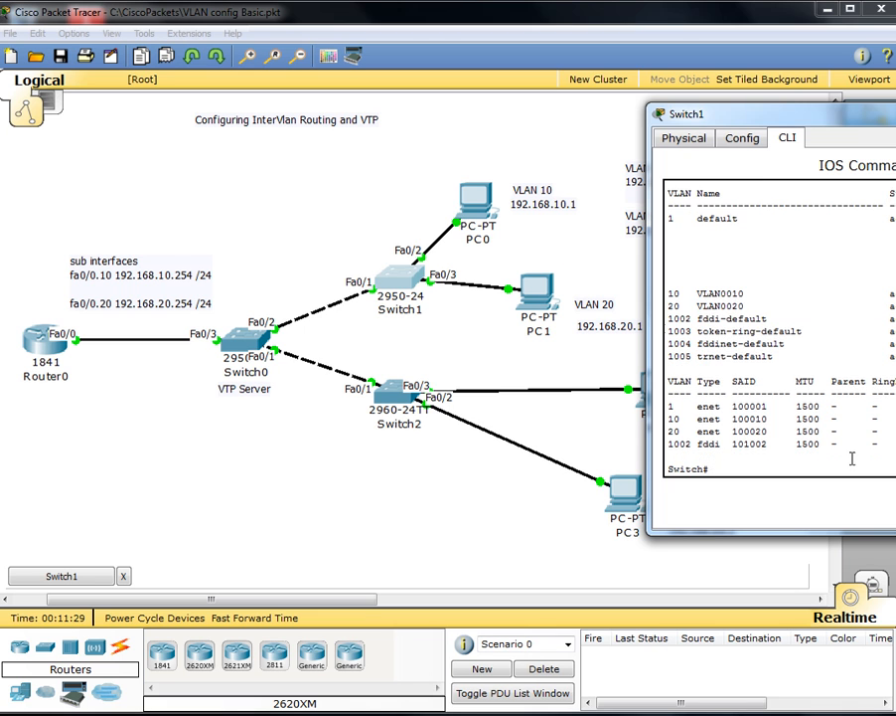
type("config t")
key("Return")
Step: Set Switch1's interface Fa0/1 to switchport mode trunk
type("int fa0")
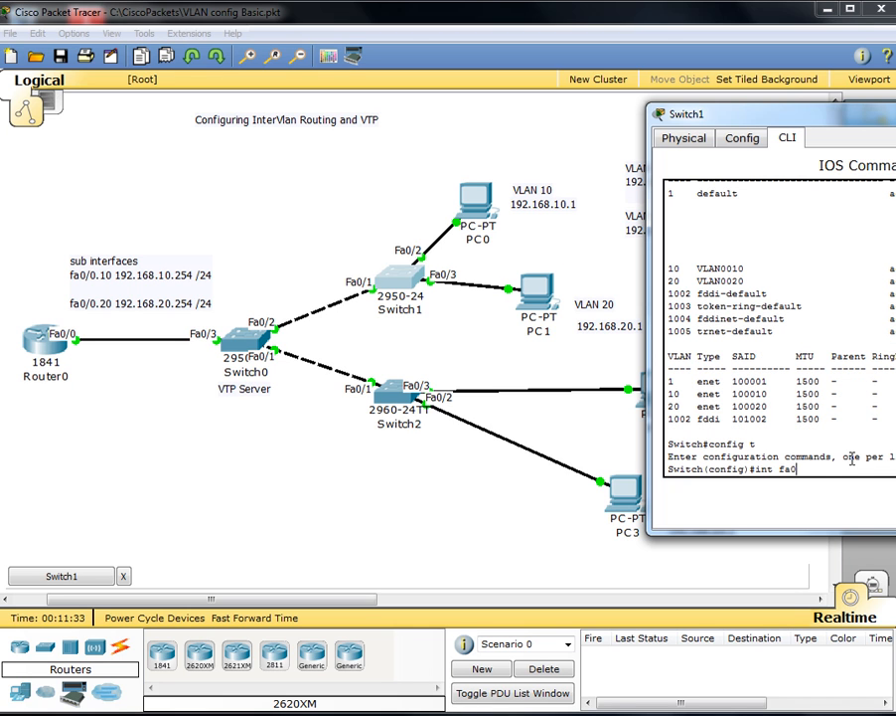
type("/1")
key("Return")
type("swi")
key("Tab")
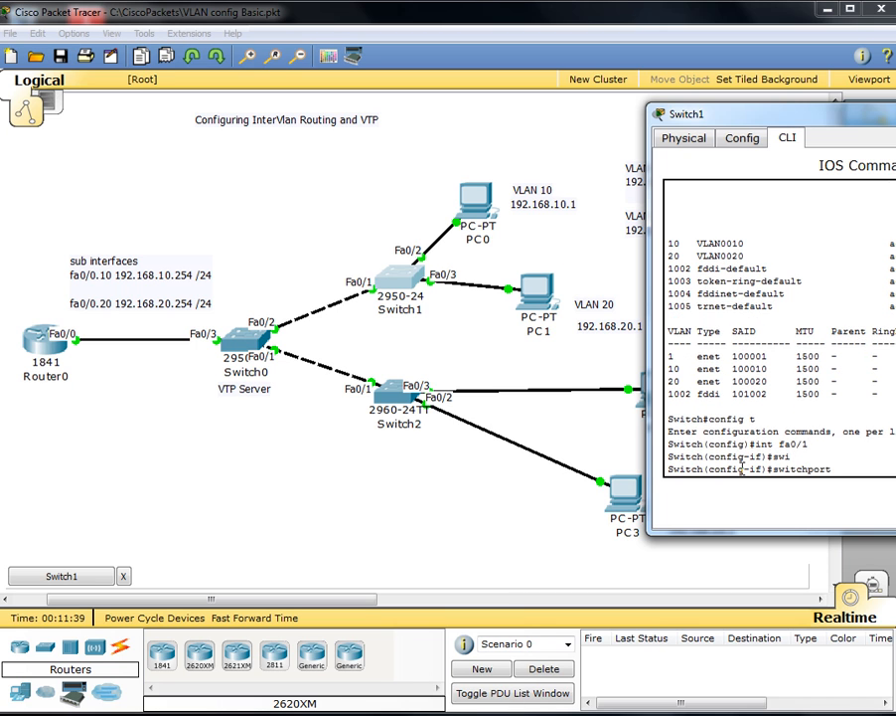
type("mode")
key("Tab")
type("tr")
key("Tab")
key("Return")
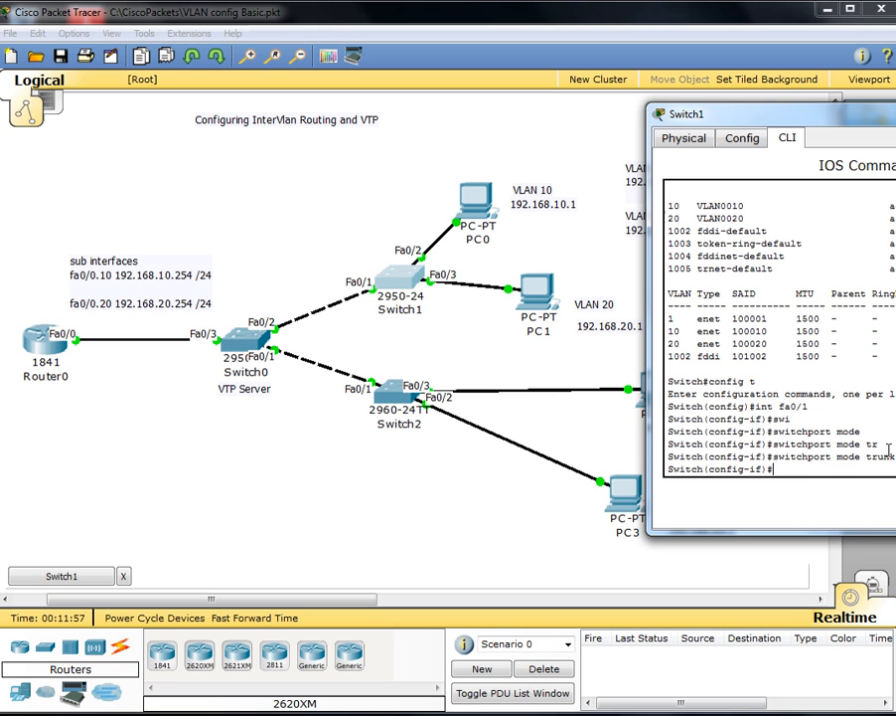
Step: Make Fa0/2 an access port and assign it to its access VLAN
type("int fa0/2")
key("Return")
type("swi")
key("Tab")
type("mode")
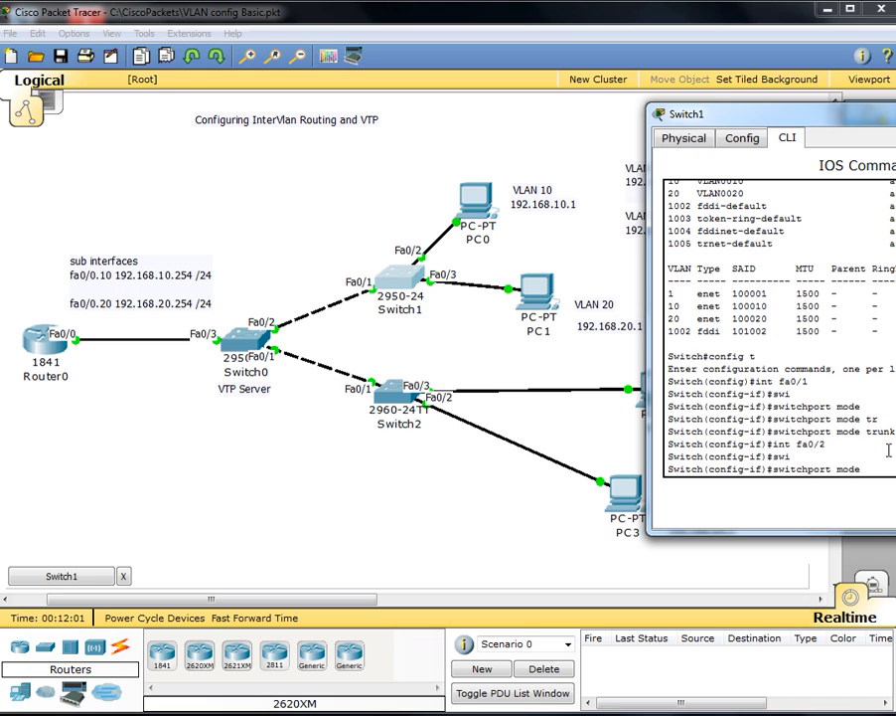
type(" acc")
key("Tab")
key("Return")
type("s")
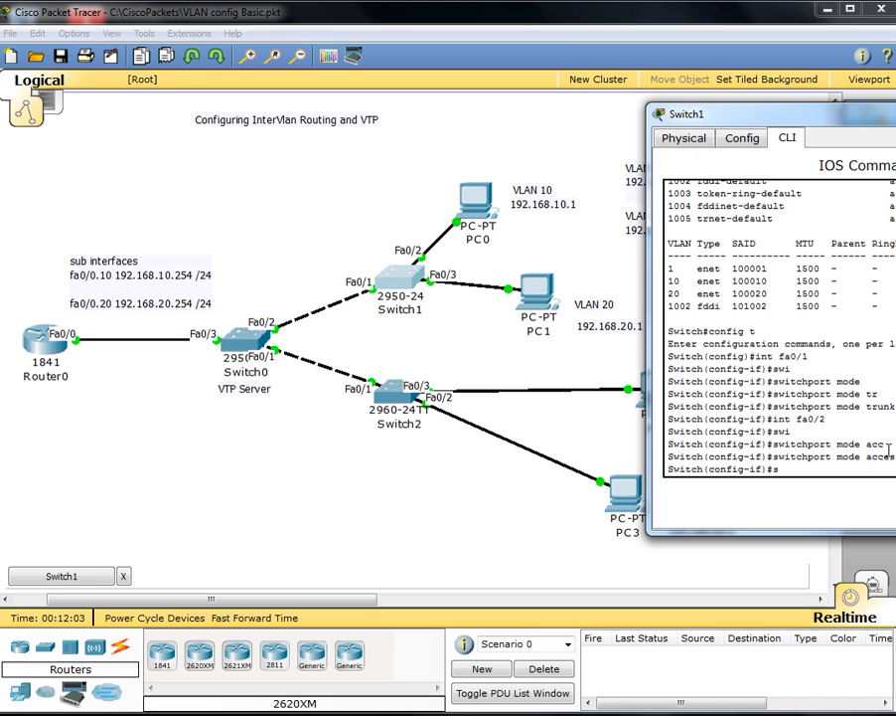
type("wi")
key("Tab")
type("mode")
key("Tab")
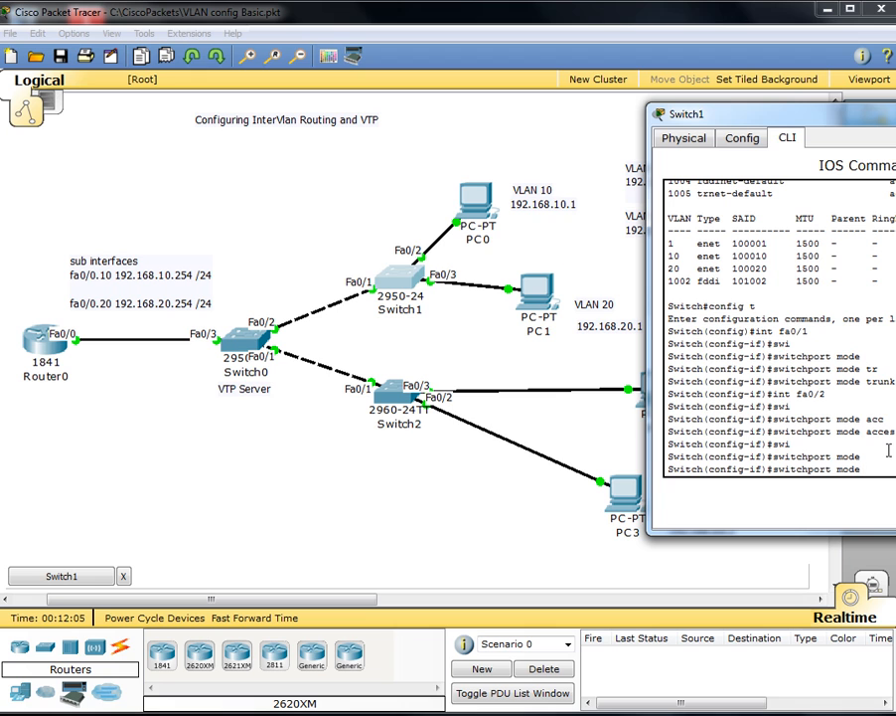
key("BackSpace")
key("BackSpace")
key("BackSpace")
key("BackSpace")
key("BackSpace")
type("vlan")
key("Tab")
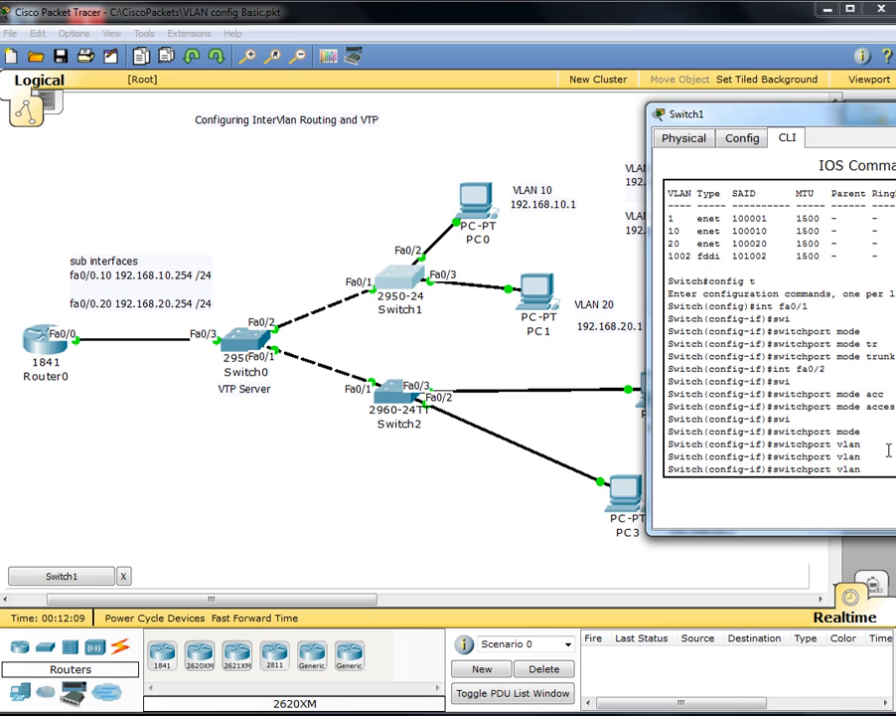
key("BackSpace")
key("BackSpace")
key("BackSpace")
key("BackSpace")
type("acc")
key("Tab")
type("vl")
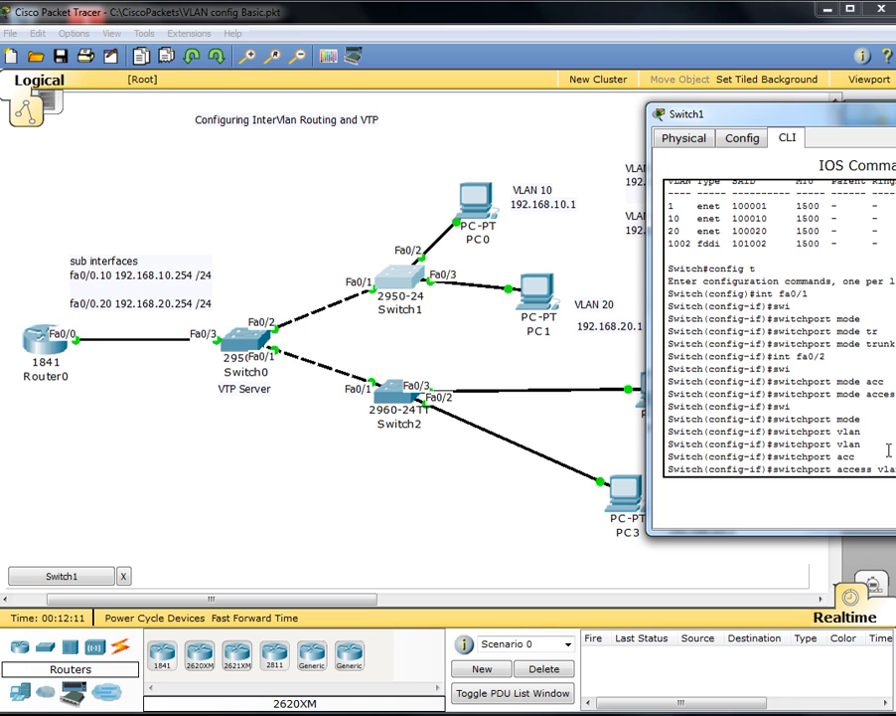
key("Return")
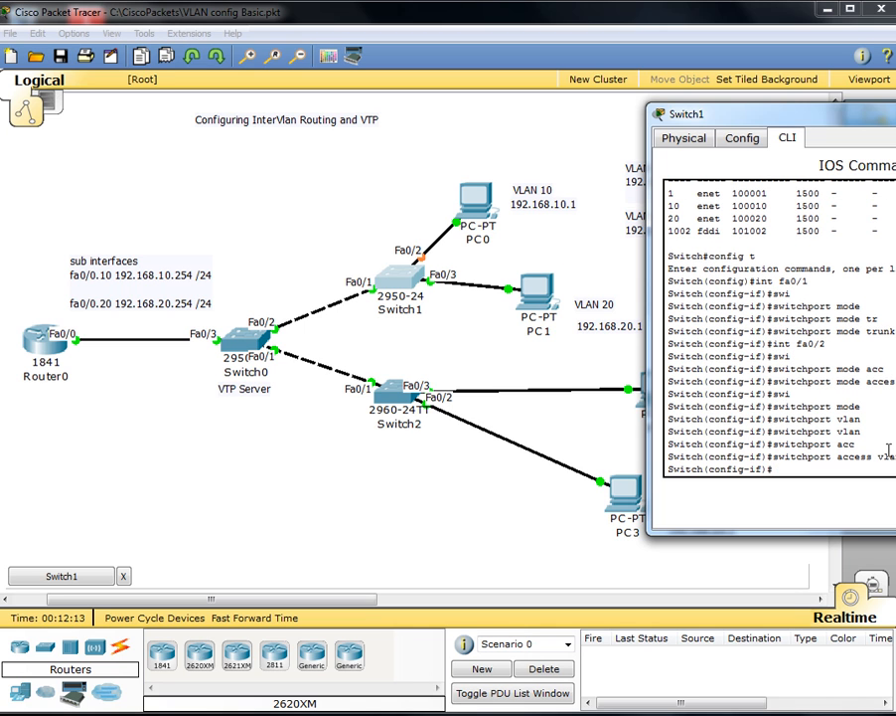
Step: Make Fa0/3 an access port with its access VLAN, then exit configuration mode
type("int fa0/3")
key("Return")
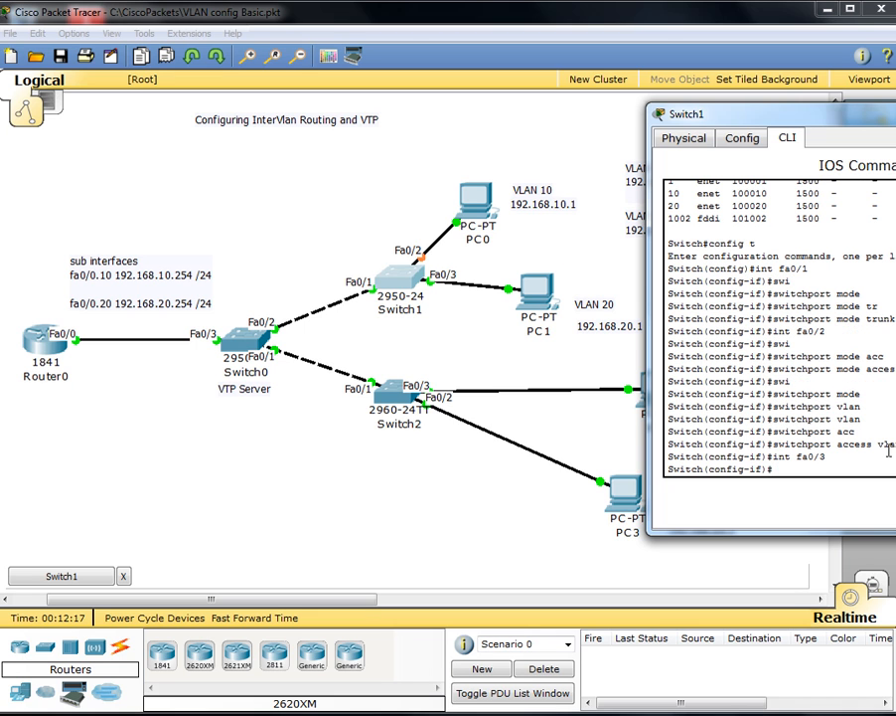
type("swi")
key("Tab")
type("mode")
key("Tab")
type("a")
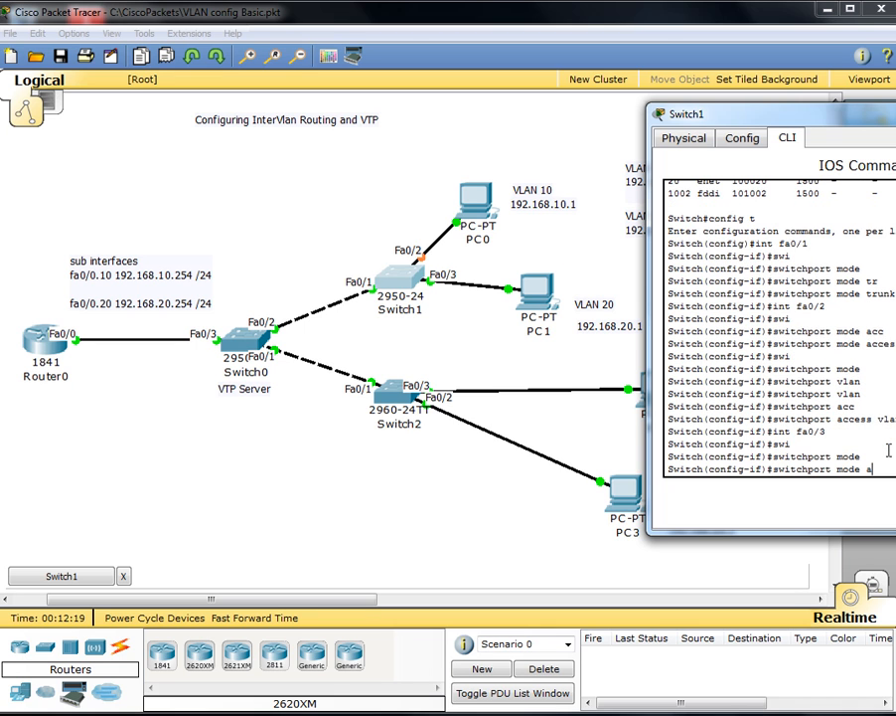
type("cc")
key("Tab")
key("Return")
type("swi")
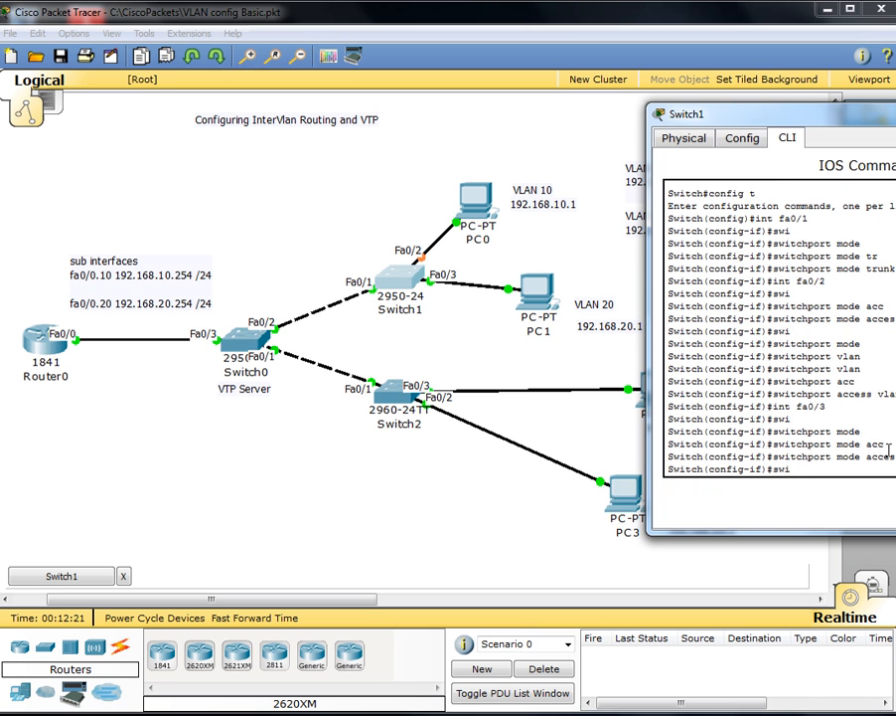
key("Tab")
type("ac")
key("Tab")
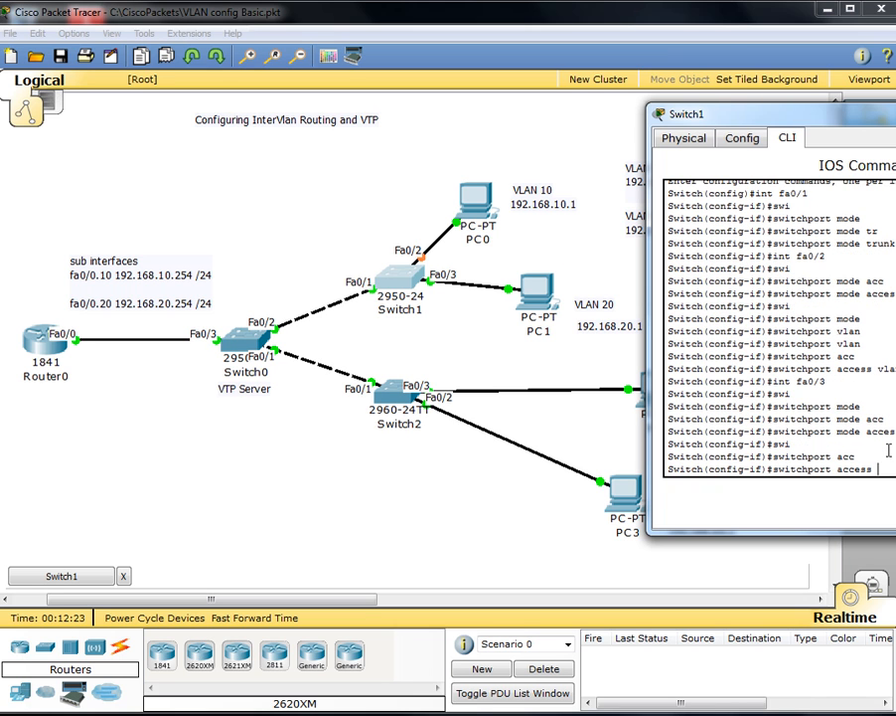
type("vla")
key("Return")
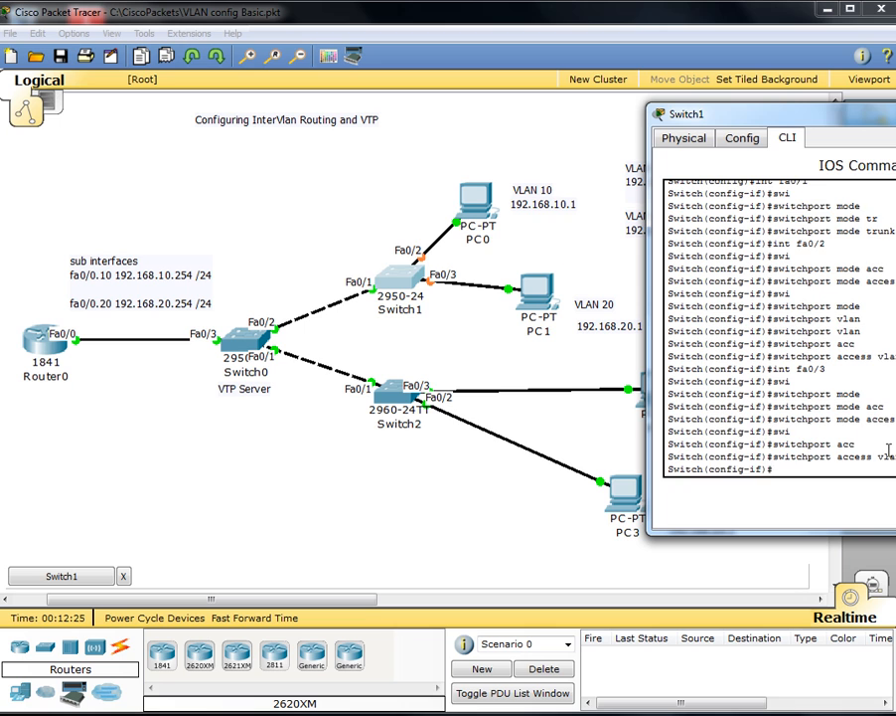
key("ctrl+z")
key("Return")
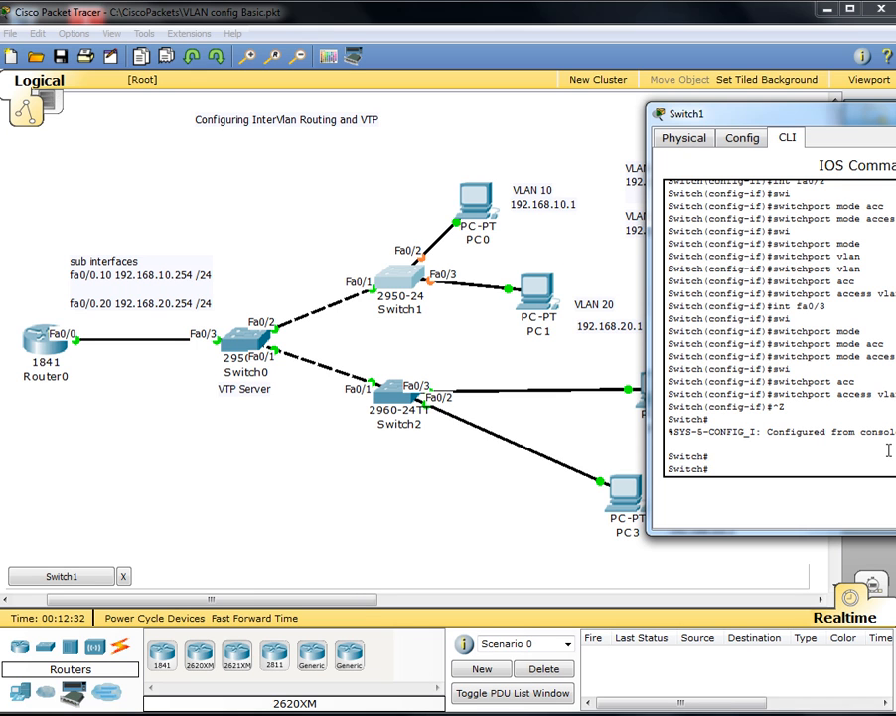
Step: Run show vlan brief on Switch1 and highlight the VLAN0010 and VLAN0020 rows
type("show vlan brief")
key("Return")
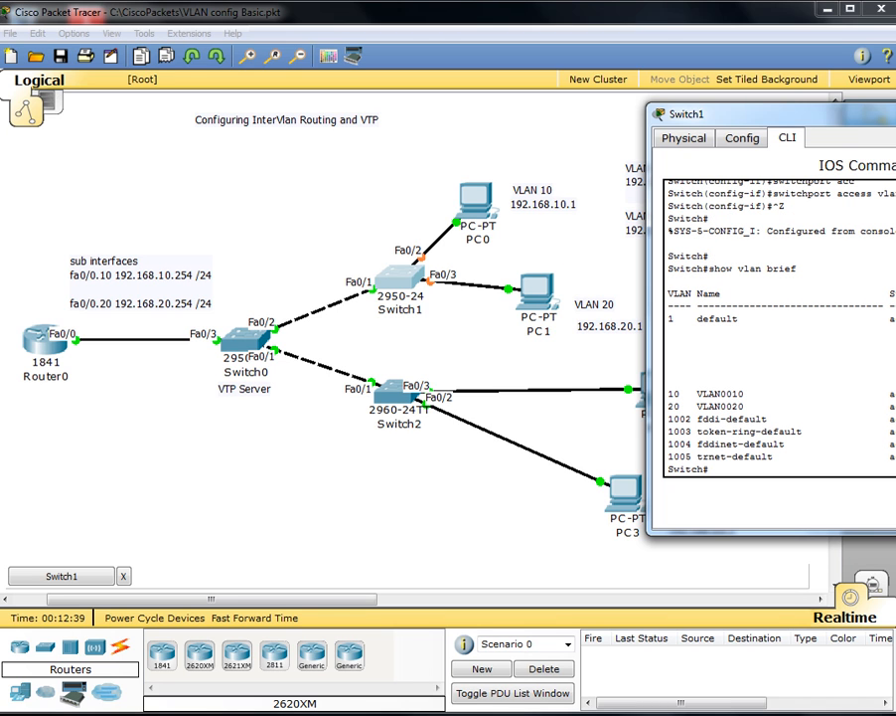
left_click_drag(668, 393, 853, 397)
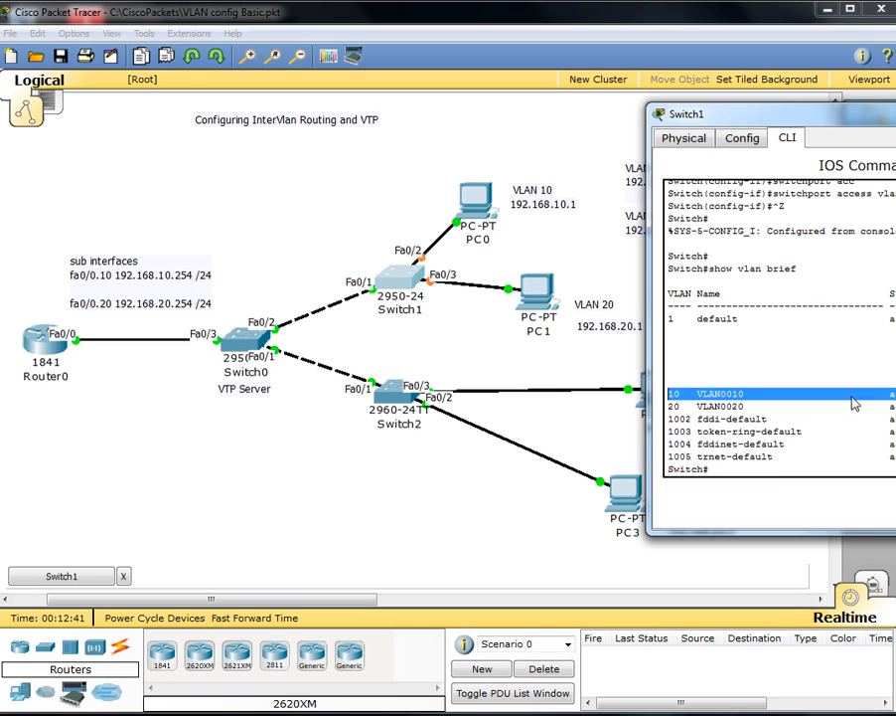
mouse_move(668, 416)
left_mouse_down()
mouse_move(691, 417)
mouse_move(663, 410)
left_mouse_up()
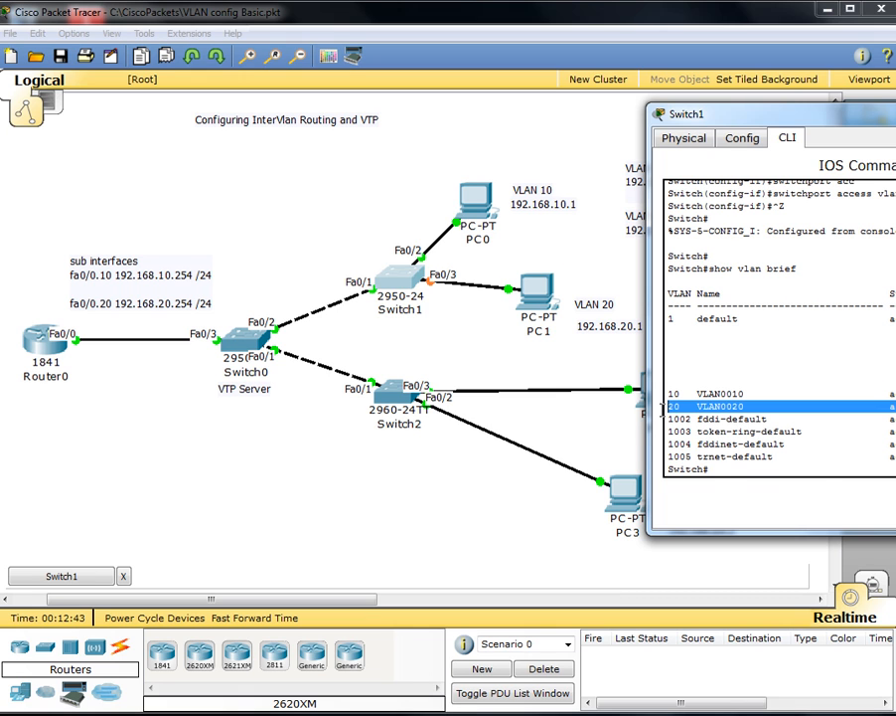
left_click(731, 466)
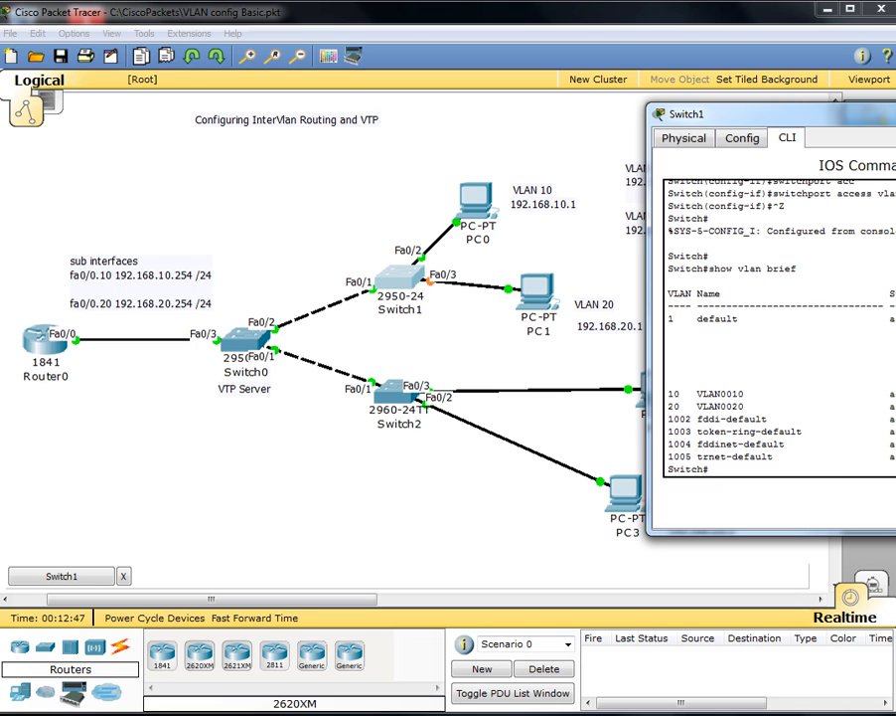
left_click_drag(893, 406, 644, 381)
left_click(752, 344)
Step: Save Switch1's running configuration with write memory
type("wr")
key("Tab")
type("mem")
key("Tab")
key("Return")
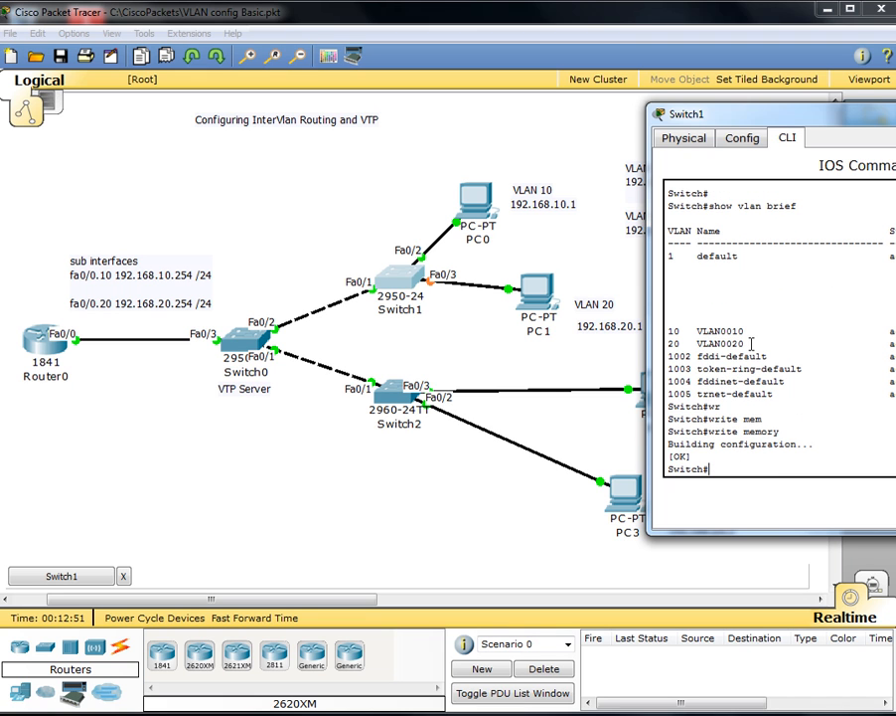
Step: Close Switch1's window, open Switch2's configuration window and move it off the topology
left_click(895, 111)
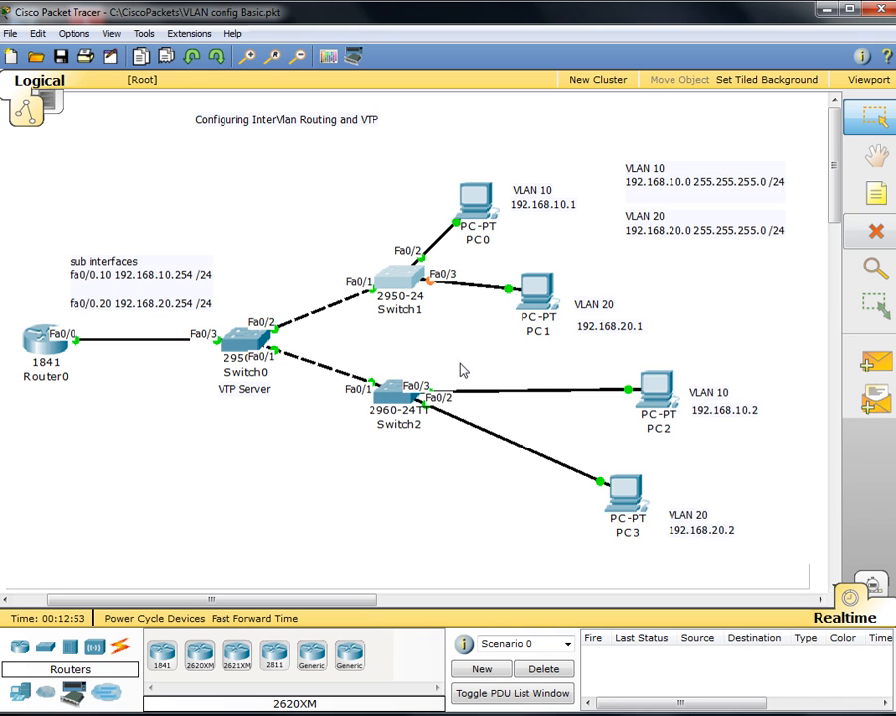
left_click(465, 290)
left_click(495, 341)
left_click(473, 342)
left_click(396, 415)
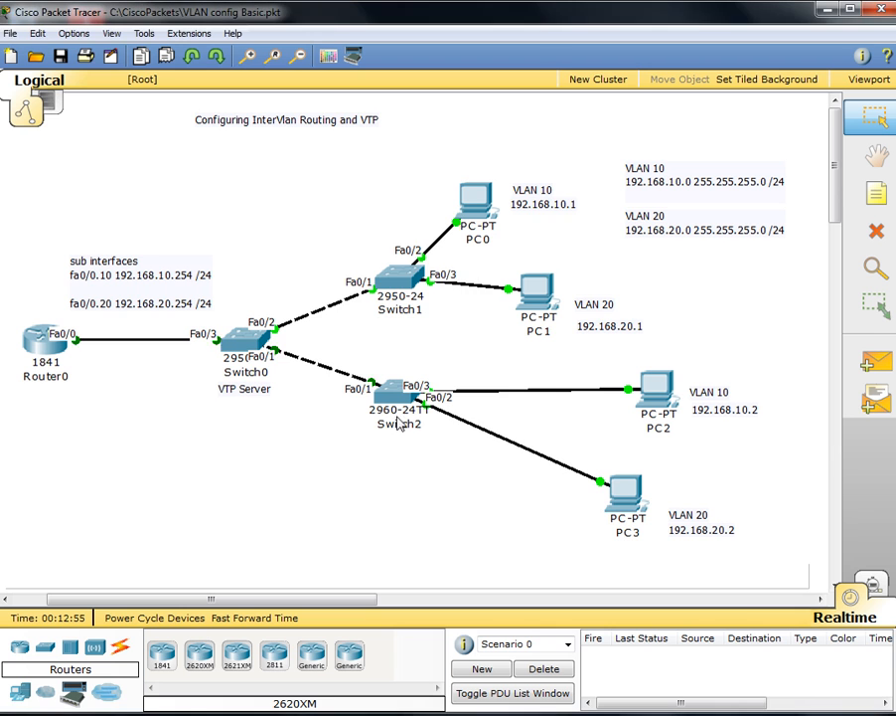
left_click_drag(287, 103, 790, 170)
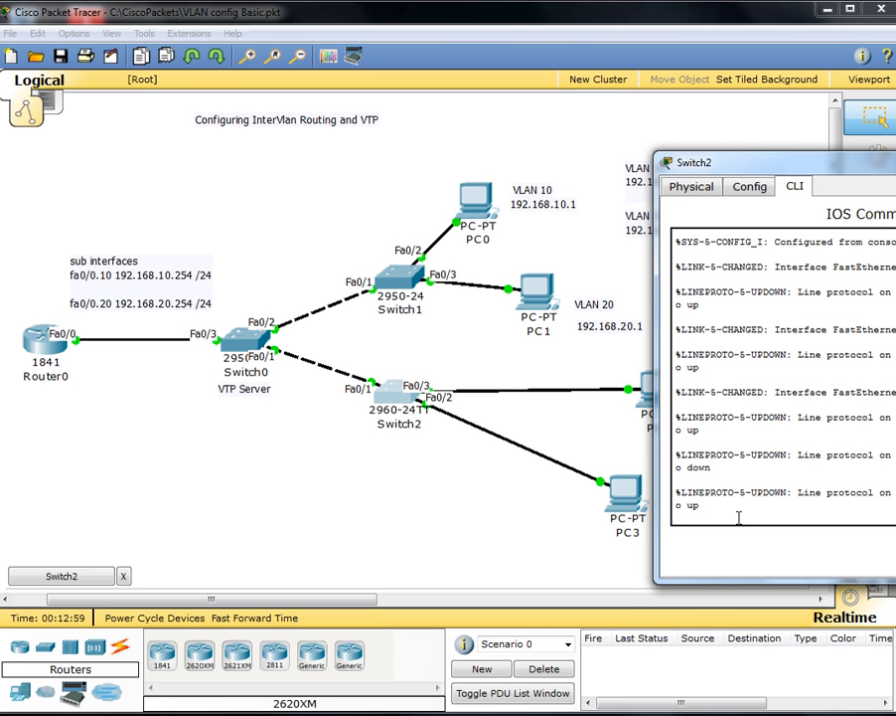
Step: Enter global configuration on Switch2 and set the VTP domain password
key("Return")
key("Return")
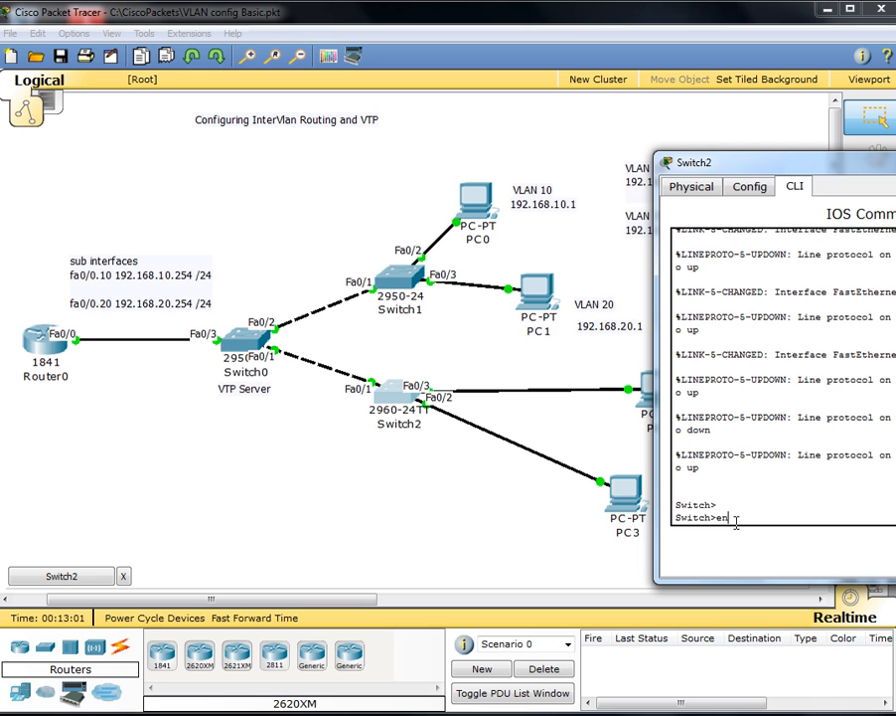
type("en")
key("Return")
type("config t")
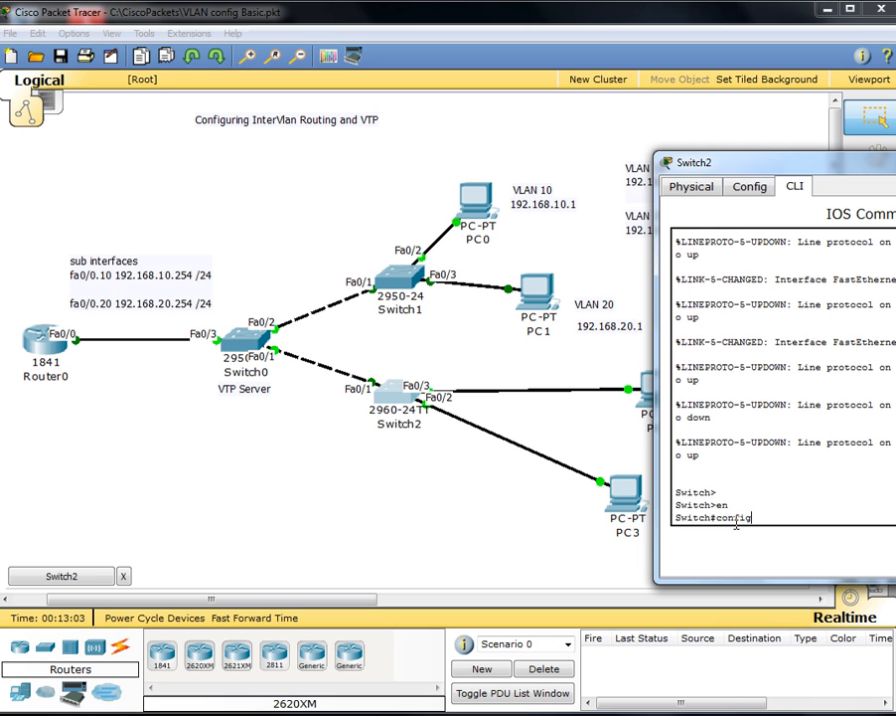
key("Return")
type("vt")
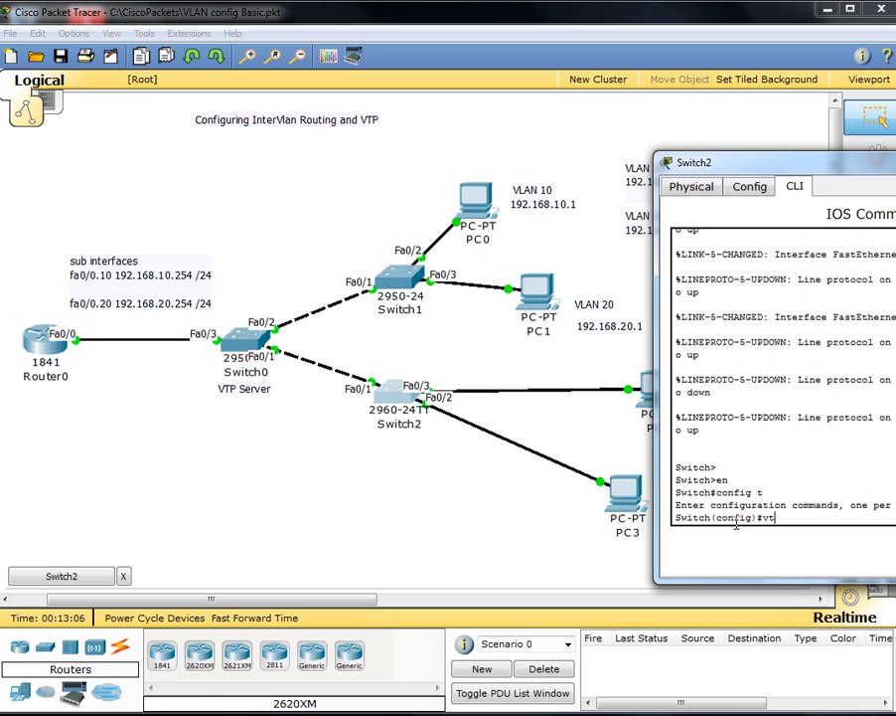
type("p pas")
key("Tab")
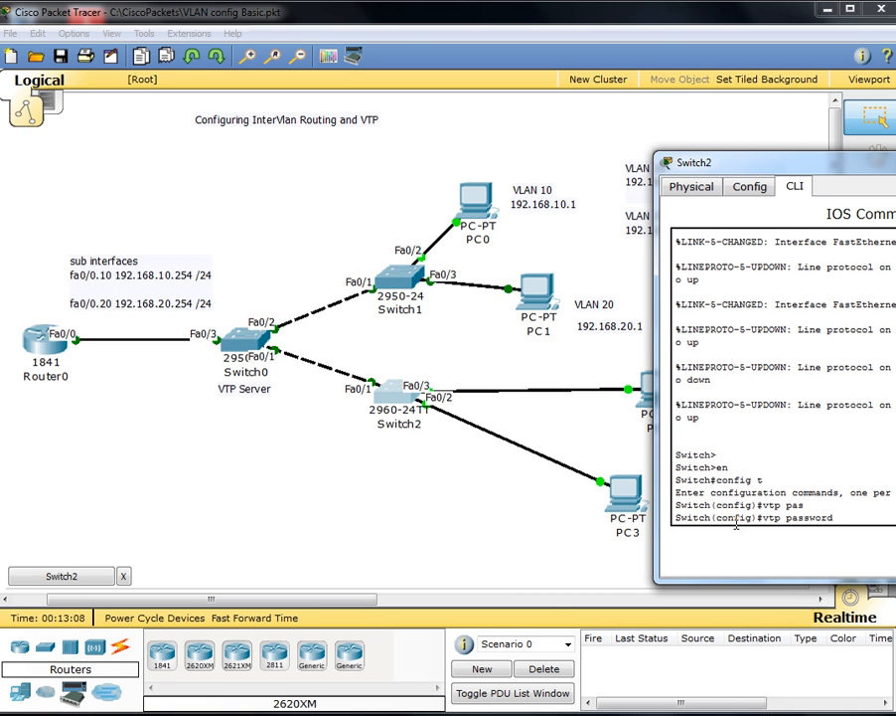
type("network!")
key("Return")
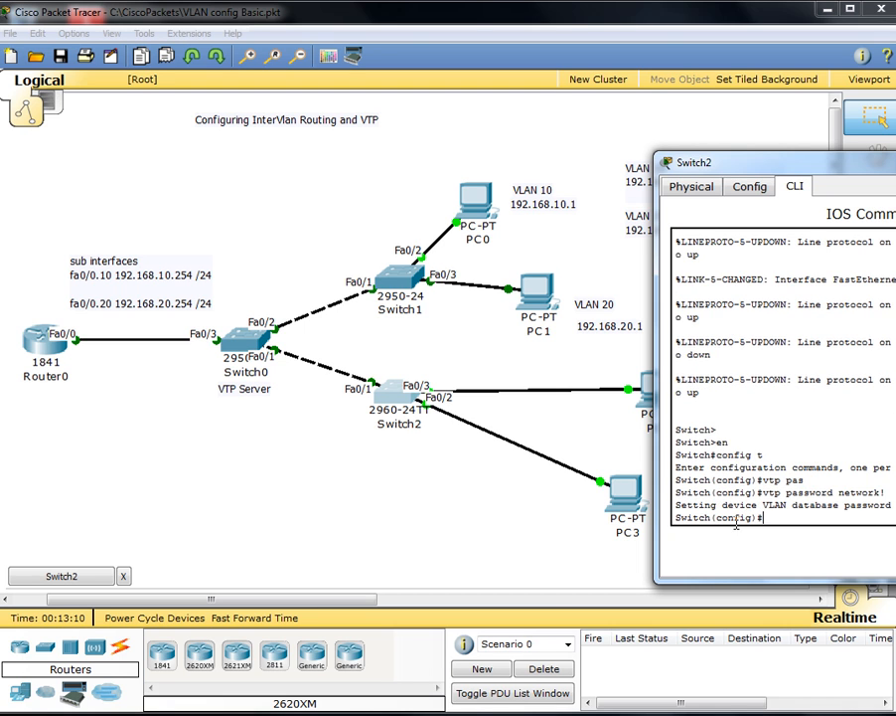
Step: Configure Switch2's Fa0/1 as a trunk port
type("sw")
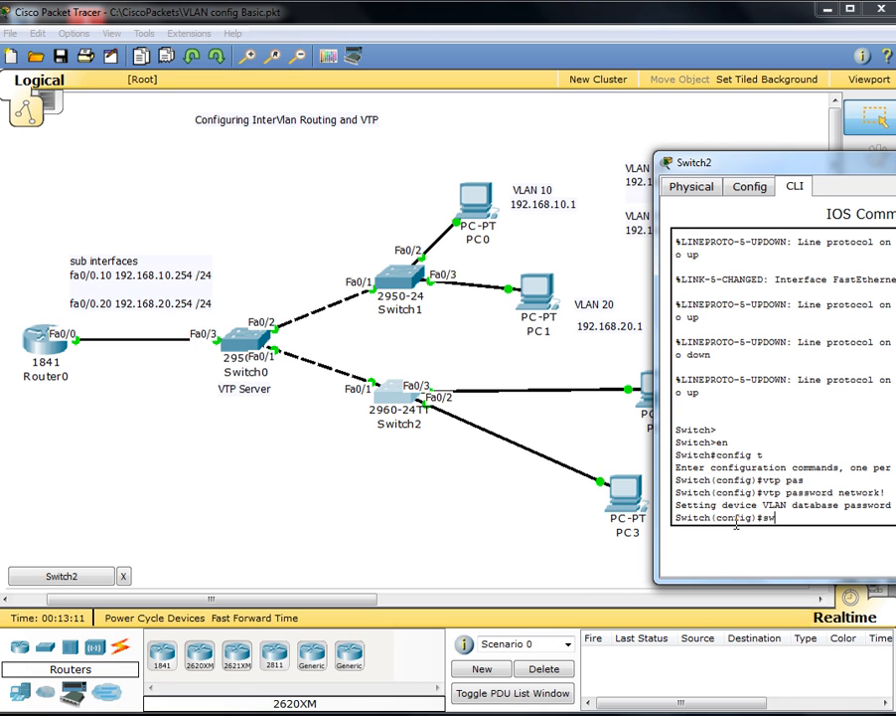
key("BackSpace")
key("BackSpace")
type("int fa0/1")
key("Return")
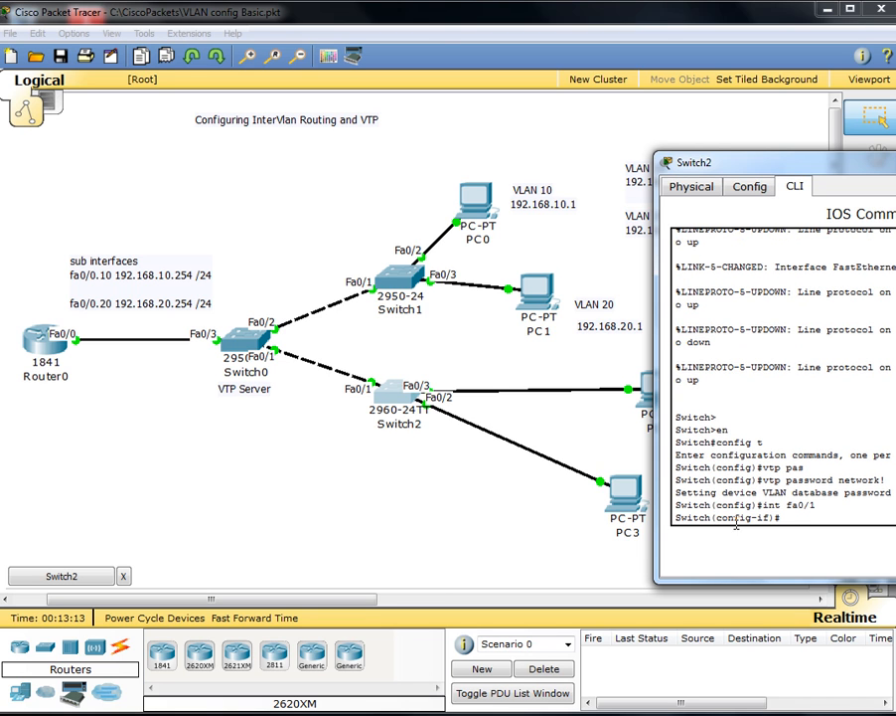
type("swi")
key("Tab")
type("mode tr")
key("Tab")
key("Return")
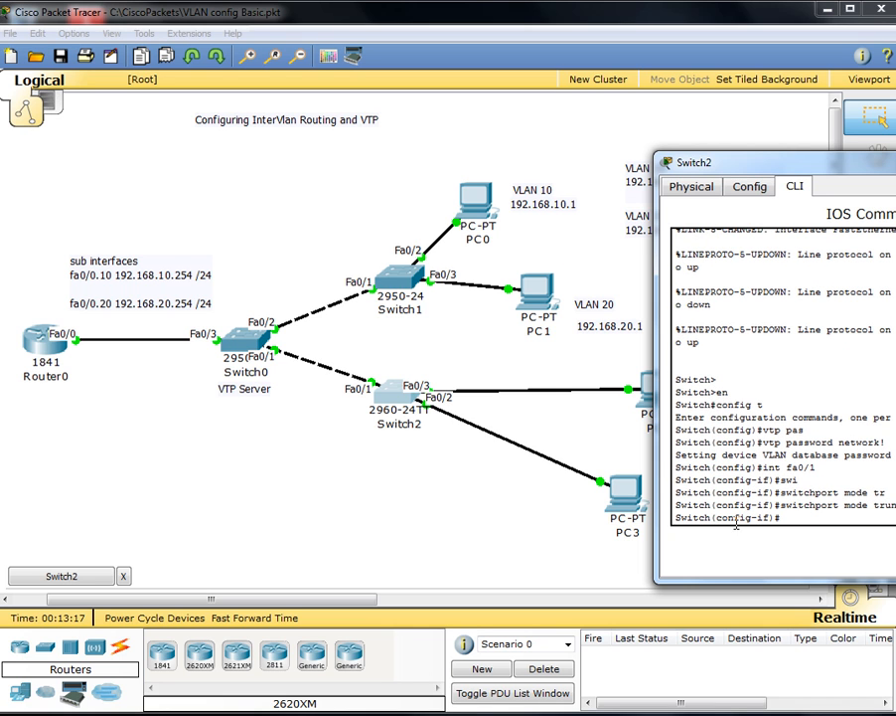
Step: Leave configuration mode and list Switch2's VLANs with show vlan brief
type("int fa0/3")
key("Return")
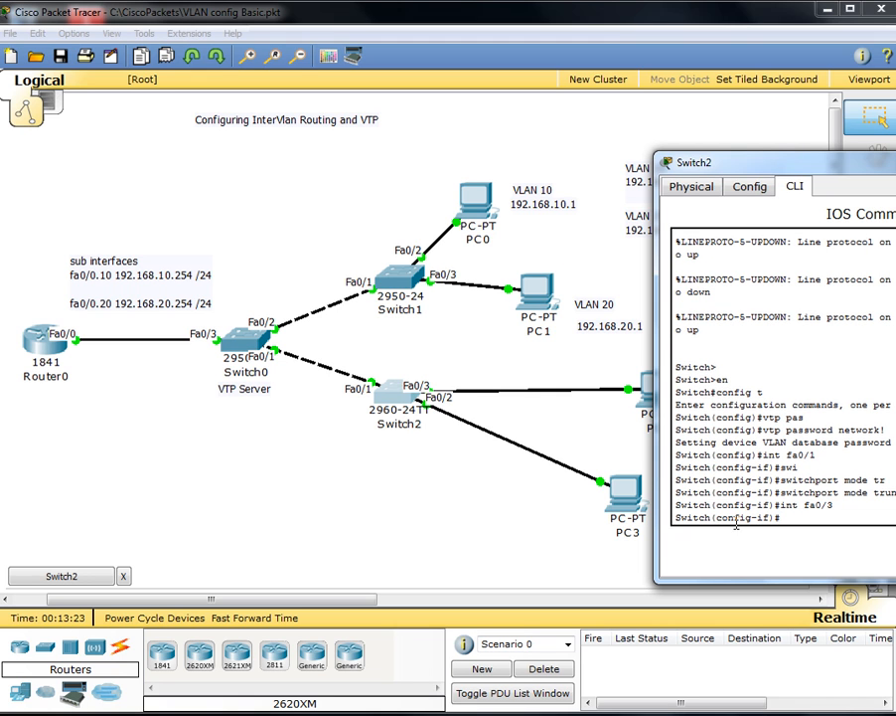
key("ctrl+z")
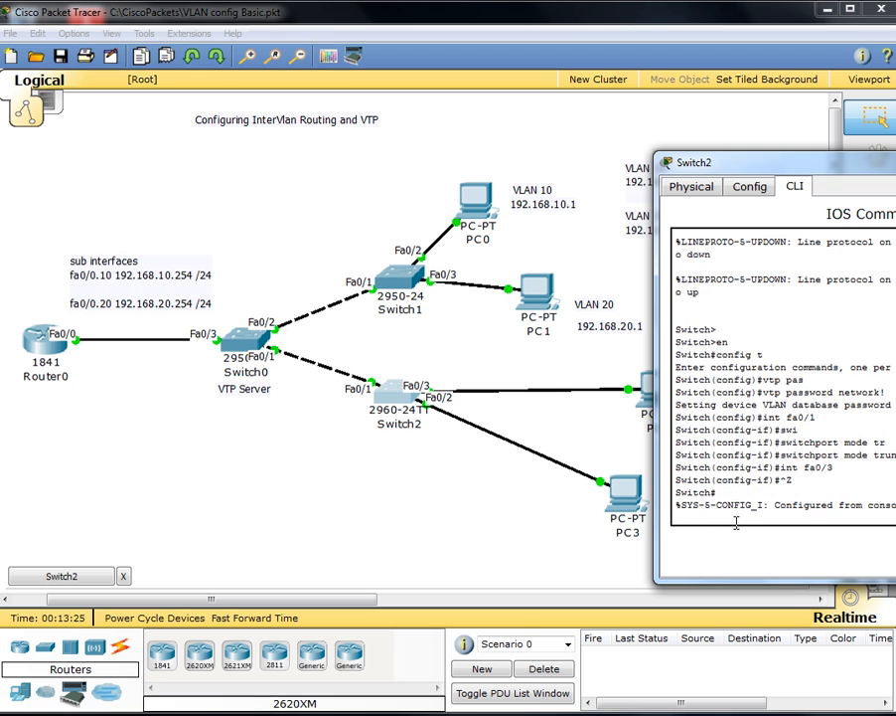
key("Return")
key("Return")
type("show vtp")
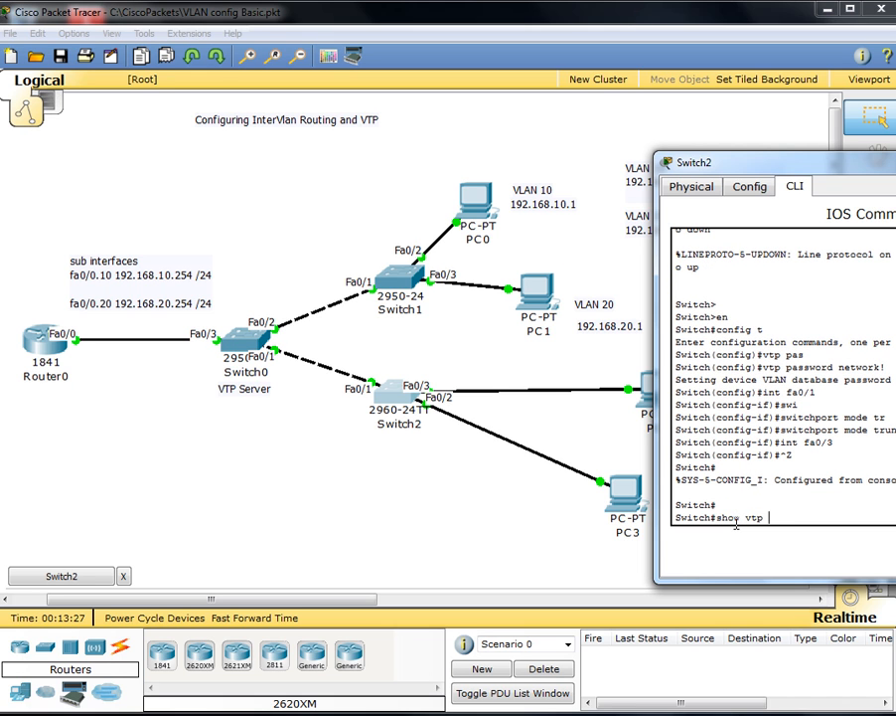
key("BackSpace")
key("BackSpace")
key("BackSpace")
key("BackSpace")
type("vlan brief")
key("Return")
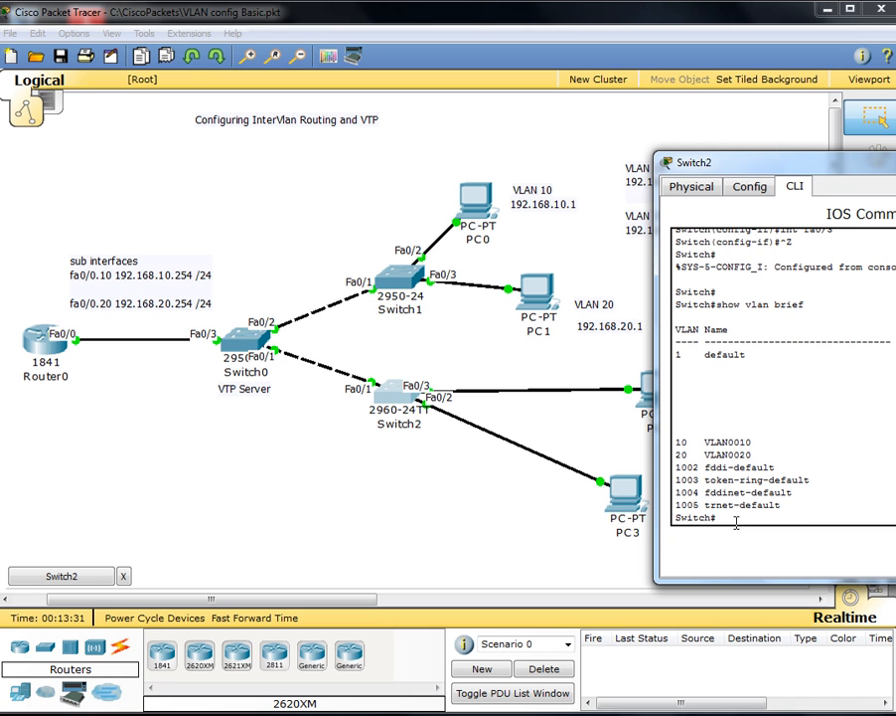
Step: Set interface Fa0/3 to switchport mode access
type("config t")
key("Return")
type("int fa0")
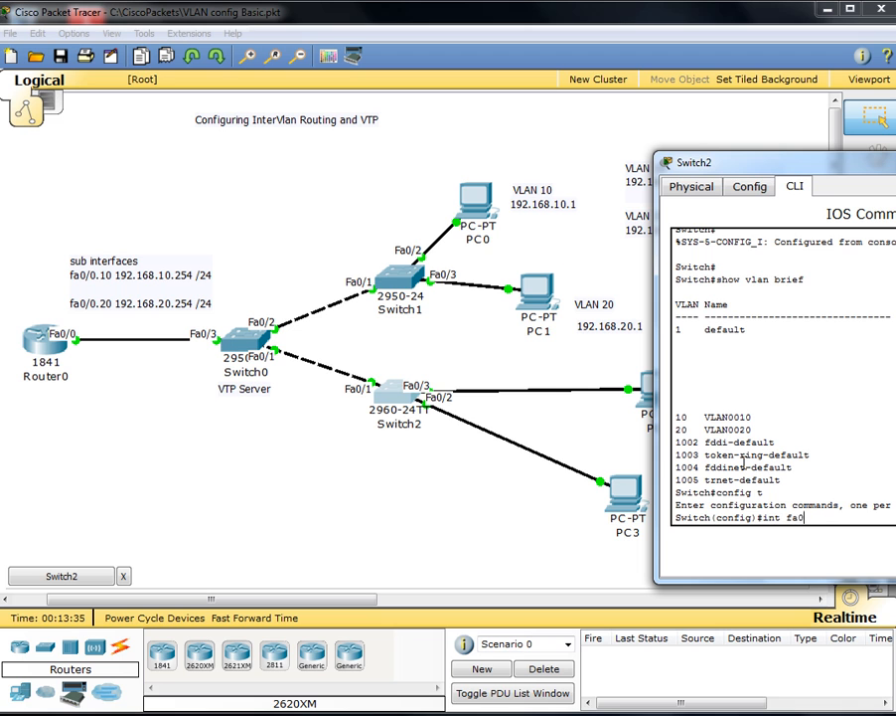
type("/3")
key("Return")
type("swi")
key("Return")
type("switchport ")
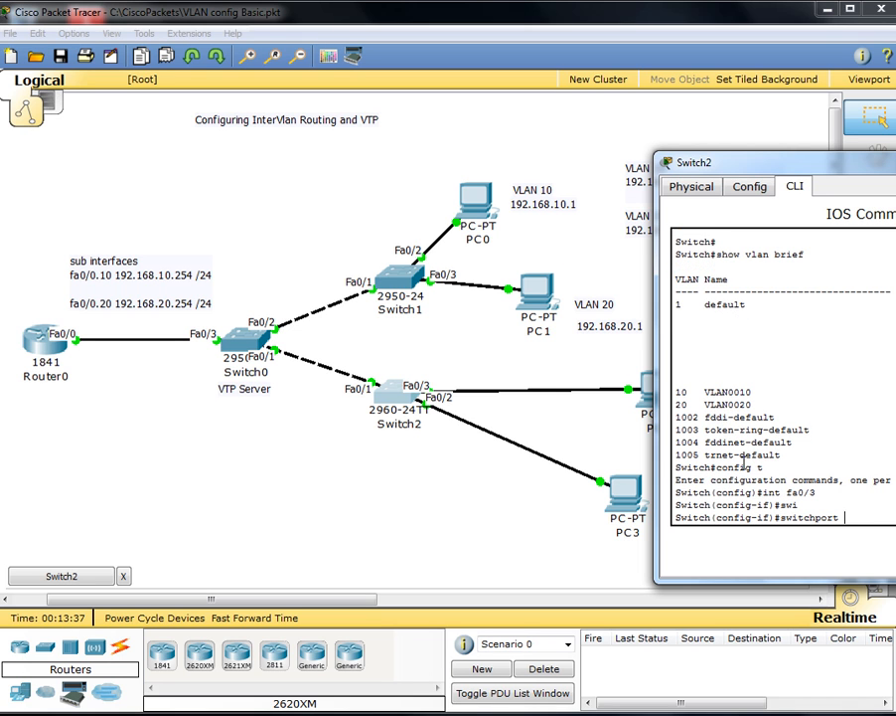
type("mode acc")
key("Tab")
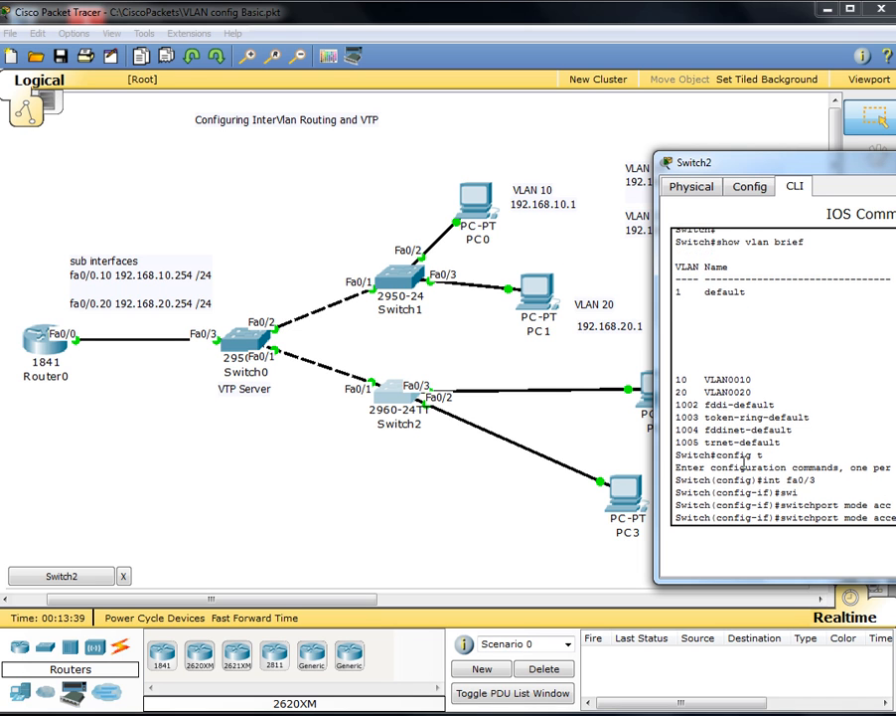
key("Return")
Step: Assign Fa0/3 to access VLAN 10
type("swi")
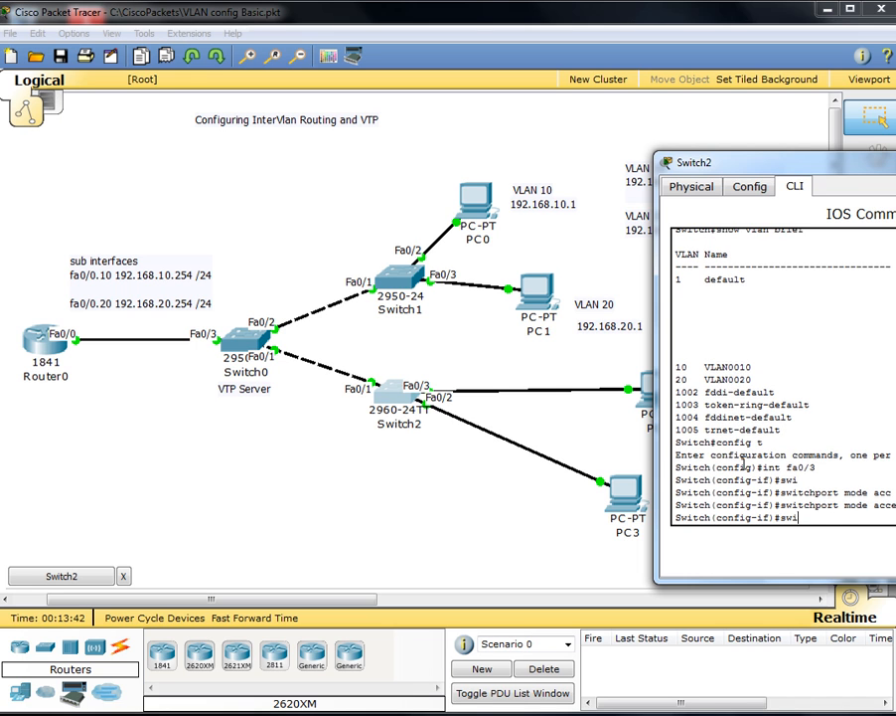
key("Return")
type("switchport access vl")
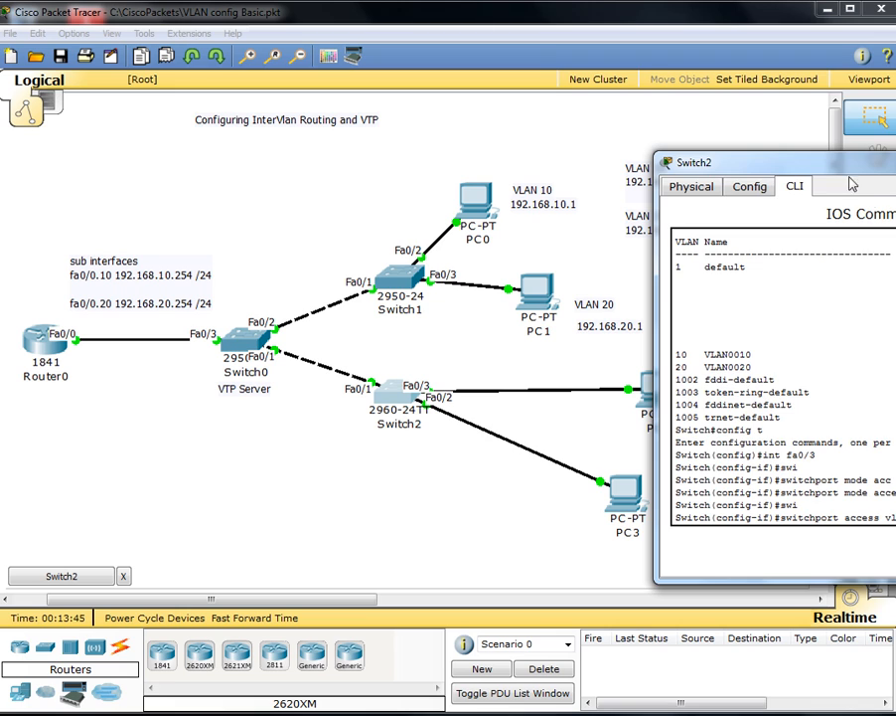
left_click_drag(780, 163, 789, 187)
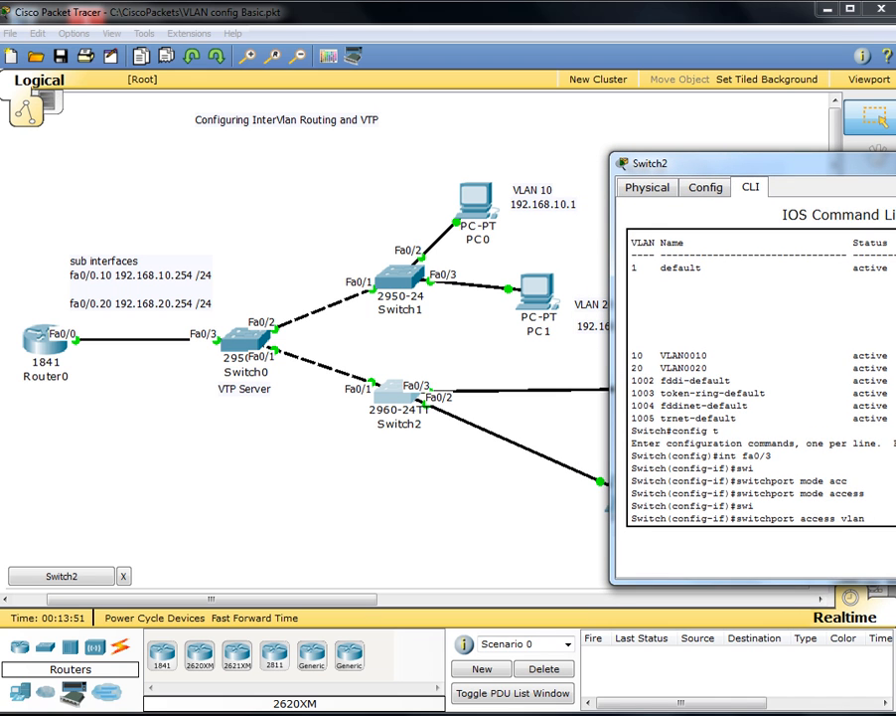
left_click_drag(895, 582, 895, 556)
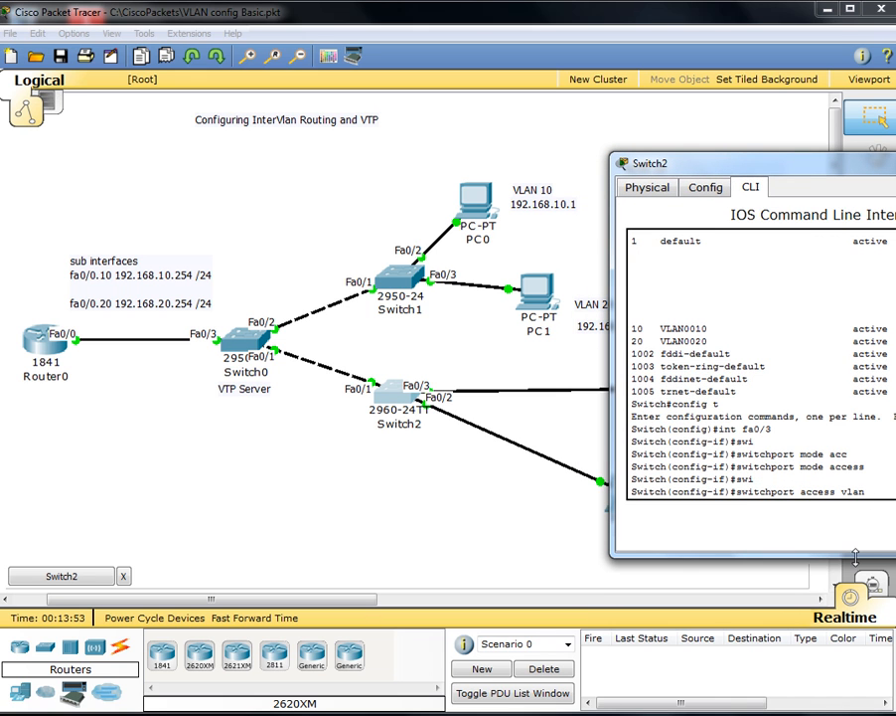
left_click_drag(788, 164, 171, 123)
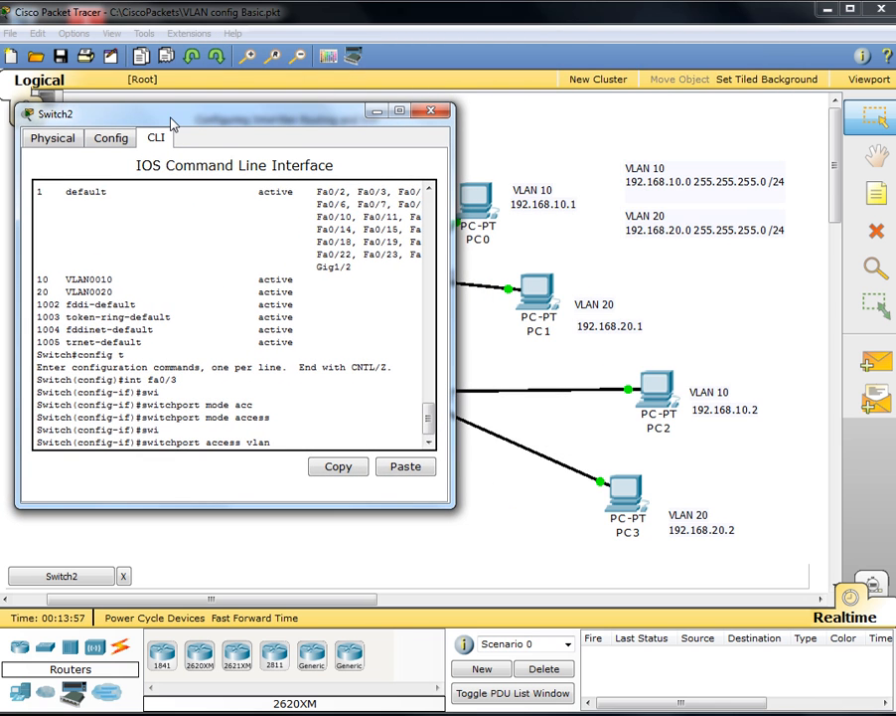
type("10")
key("Return")
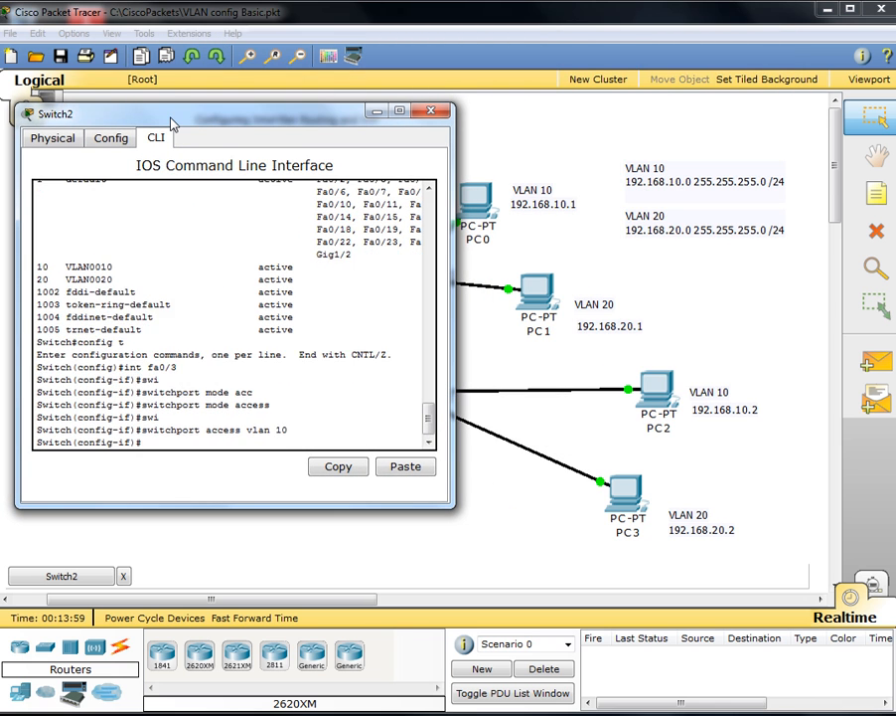
Step: Assign interface Fa0/2 to access VLAN 20
type("int fa0/")
left_click_drag(171, 123, 699, 279)
type("2")
key("Return")
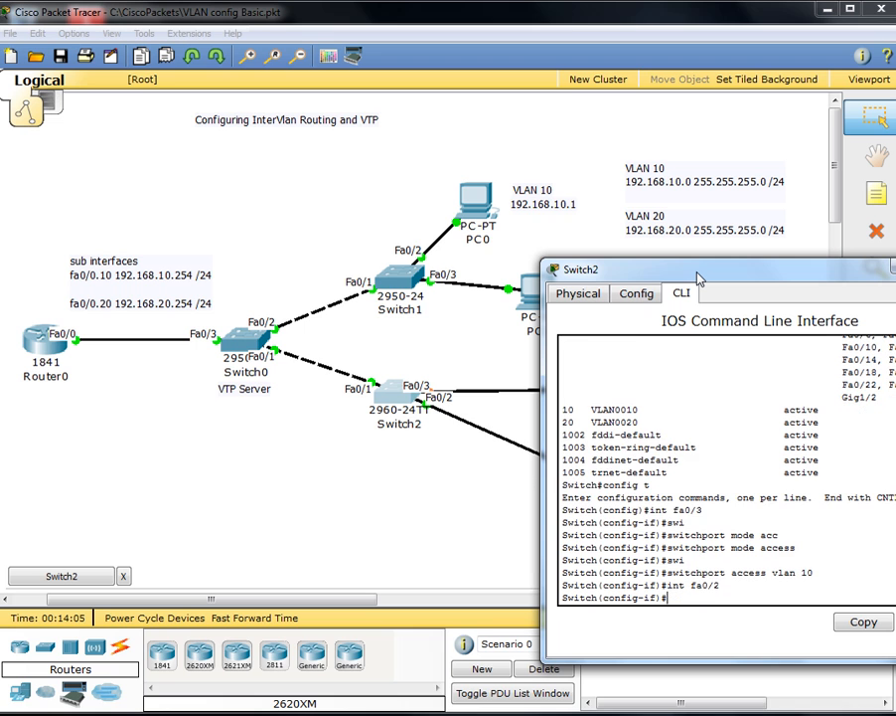
type("swi")
key("Tab")
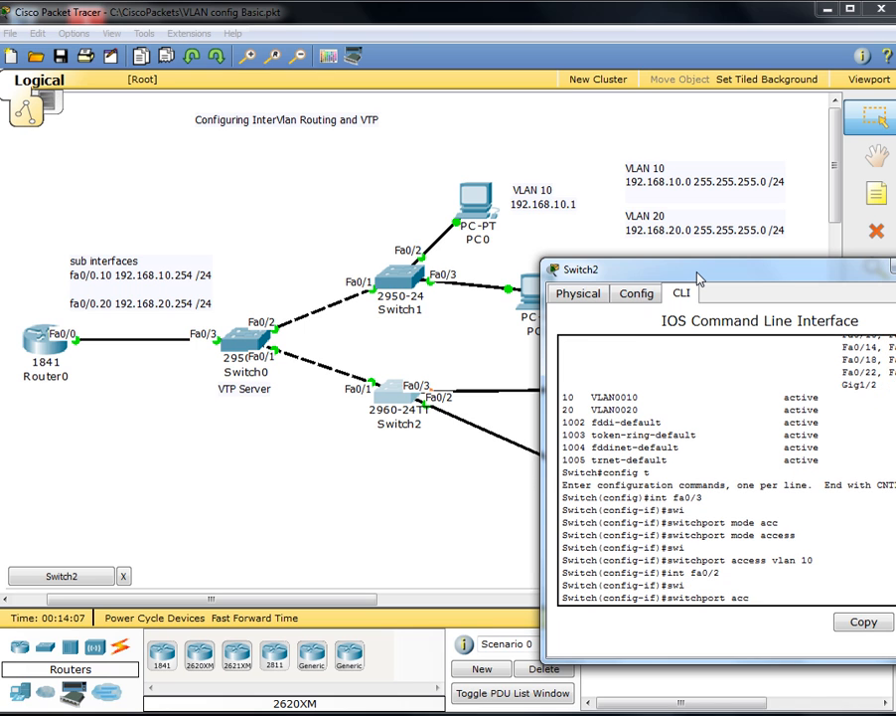
type("acc")
key("Tab")
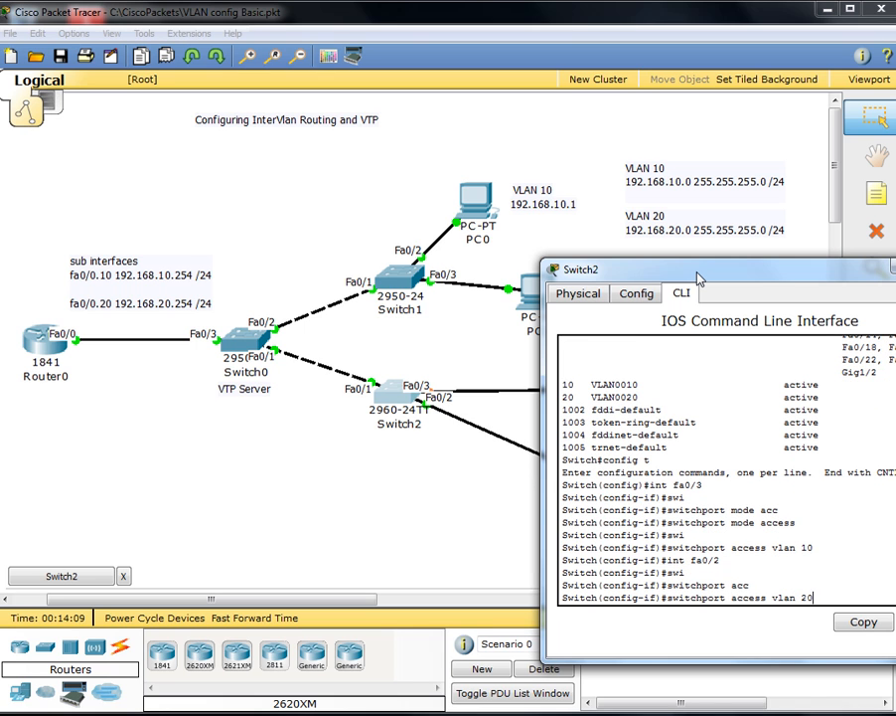
type("vlan 20")
key("Return")
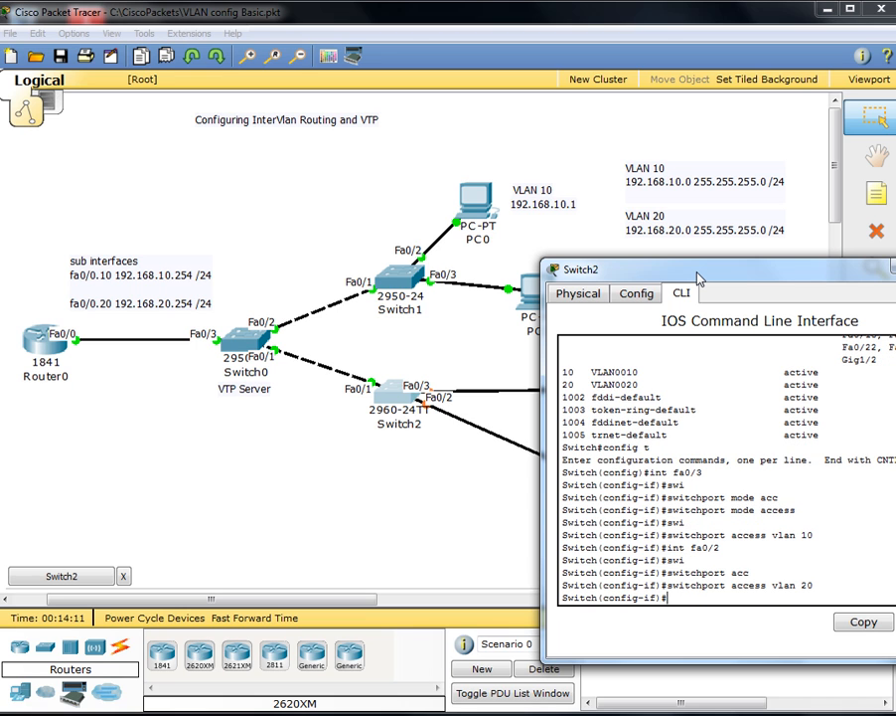
Step: Set Fa0/2 to access mode, exit configuration, and save with wr
type("swi")
key("Tab")
type("mode acc")
key("Tab")
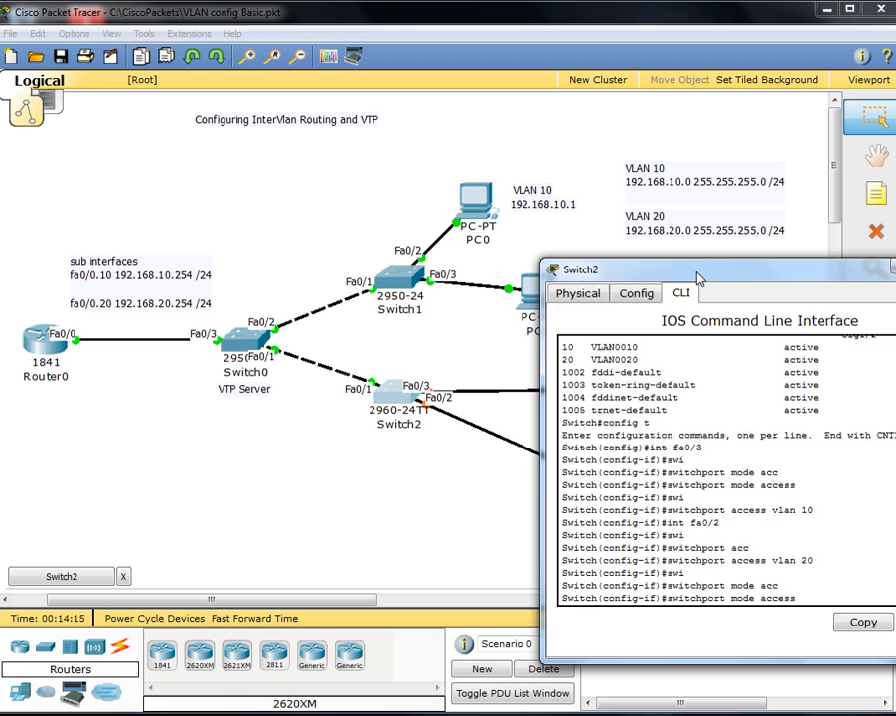
key("Return")
key("ctrl+z")
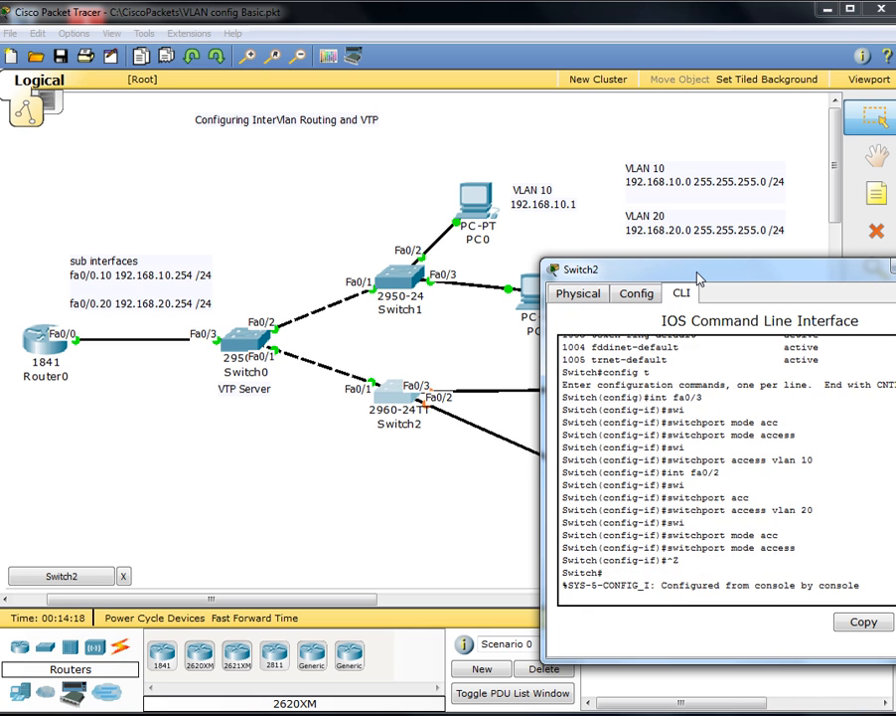
type("wr")
key("Return")
key("Return")
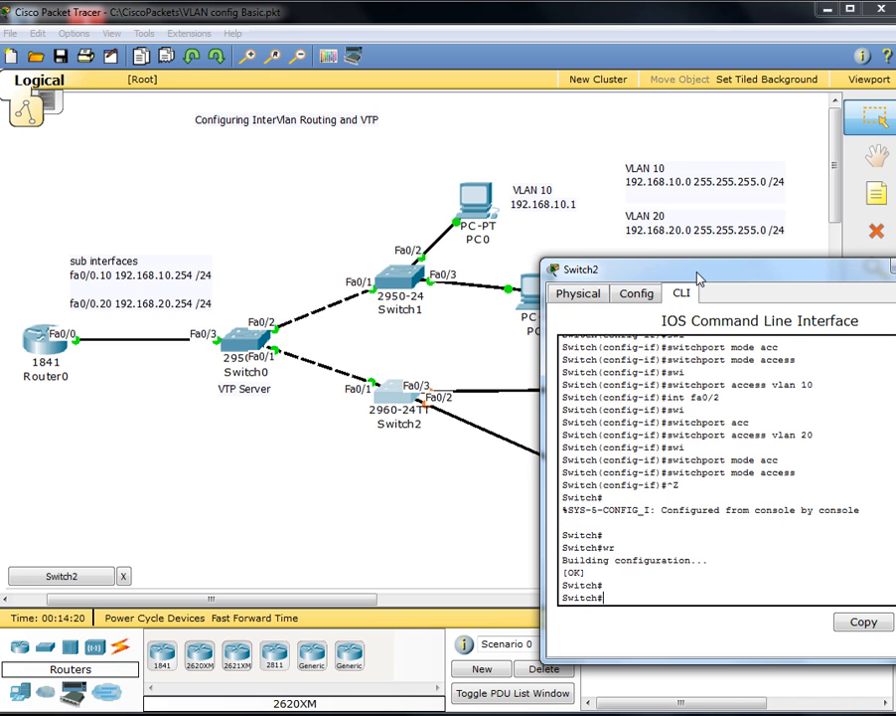
Step: Run show vlan brief and verify Fa0/3 under VLAN 10 and Fa0/2 under VLAN 20
type("show vlan brief")
key("Return")
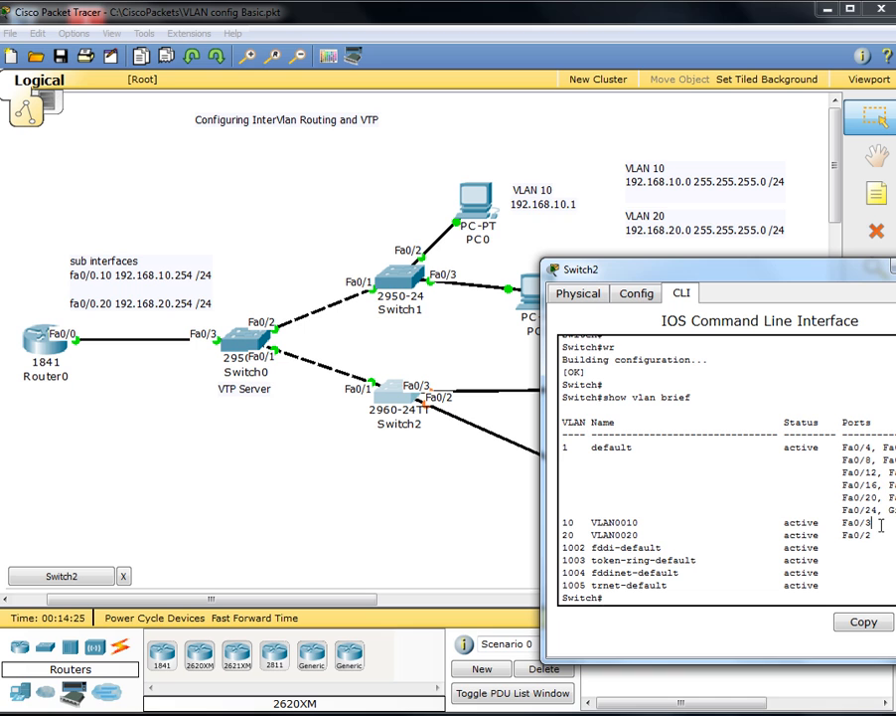
left_click_drag(879, 523, 535, 527)
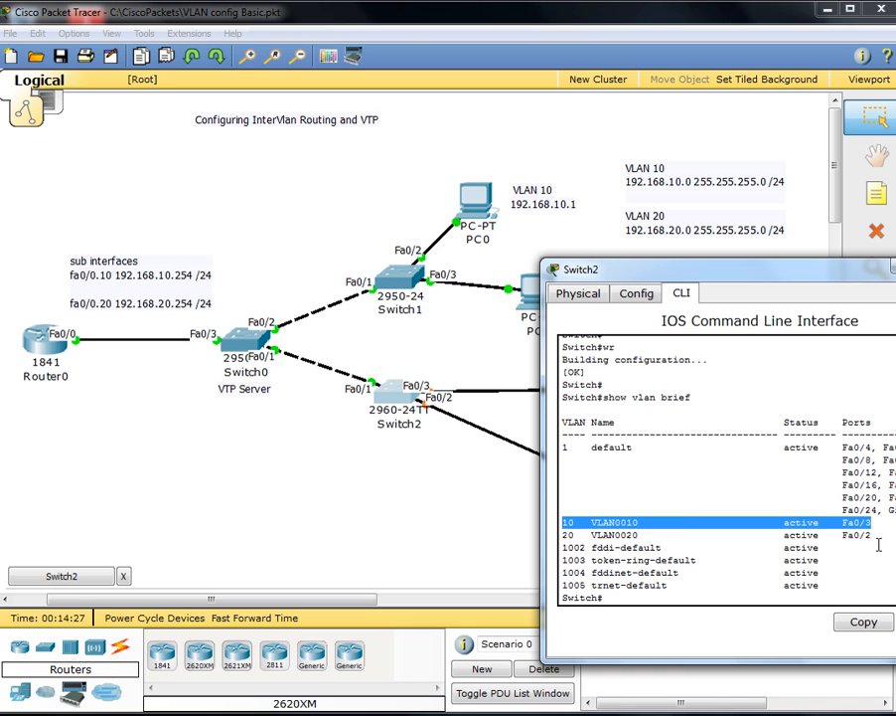
left_click_drag(877, 537, 565, 535)
left_click(638, 497)
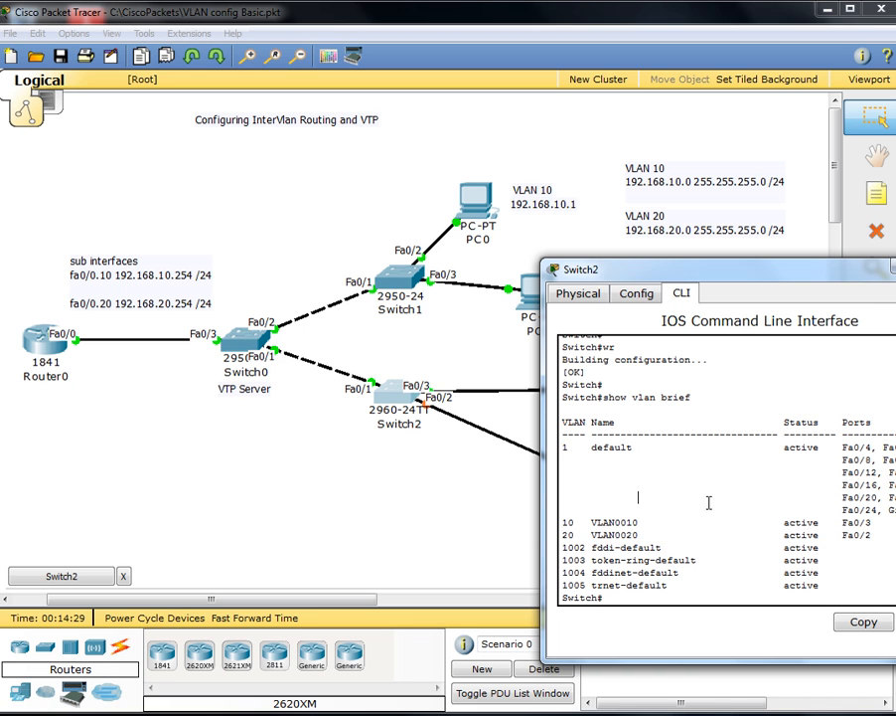
Step: Save with write memory and close Switch2's window
type("wr")
key("Tab")
type("mem")
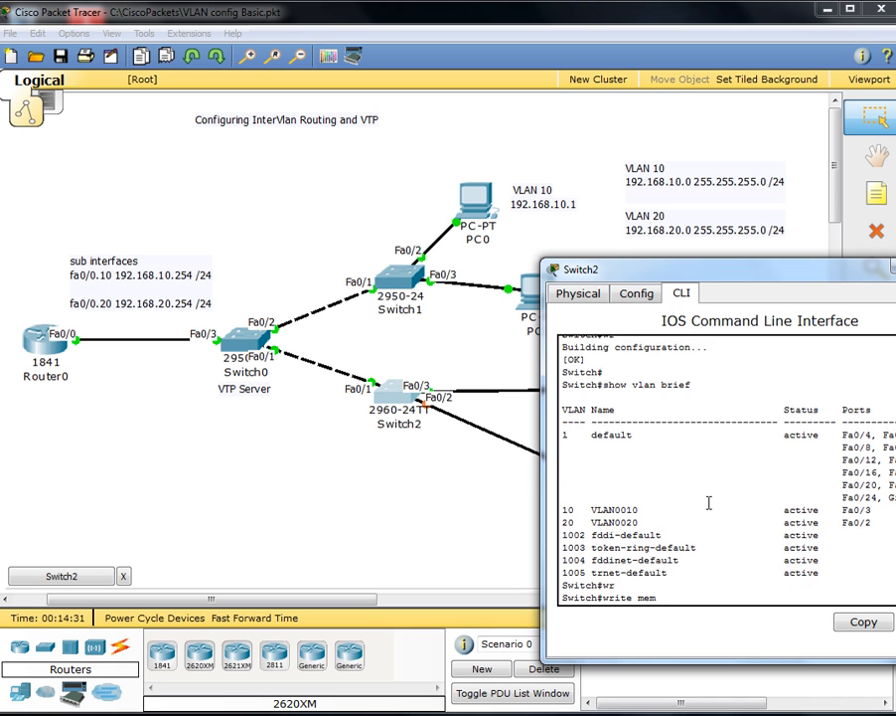
key("Tab")
key("Return")
scroll(703, 499, "up", 4)
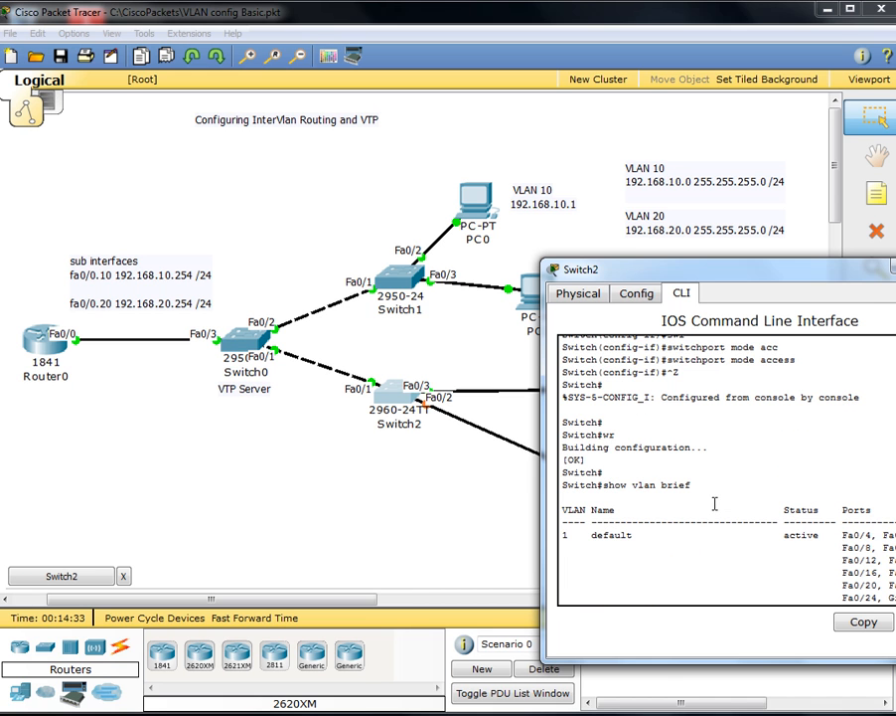
scroll(793, 524, "down", 4)
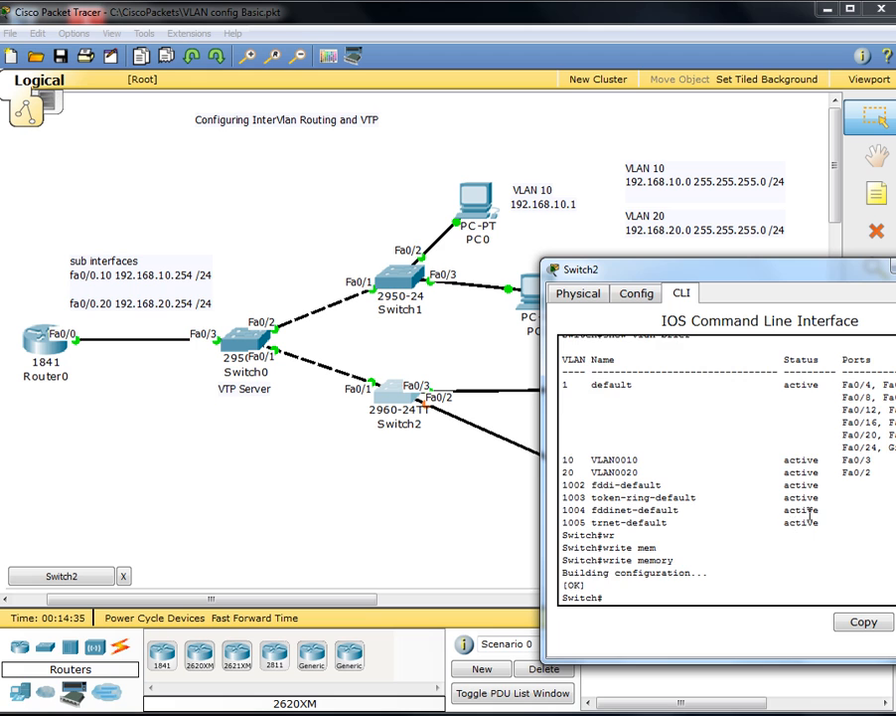
scroll(810, 514, "up", 3)
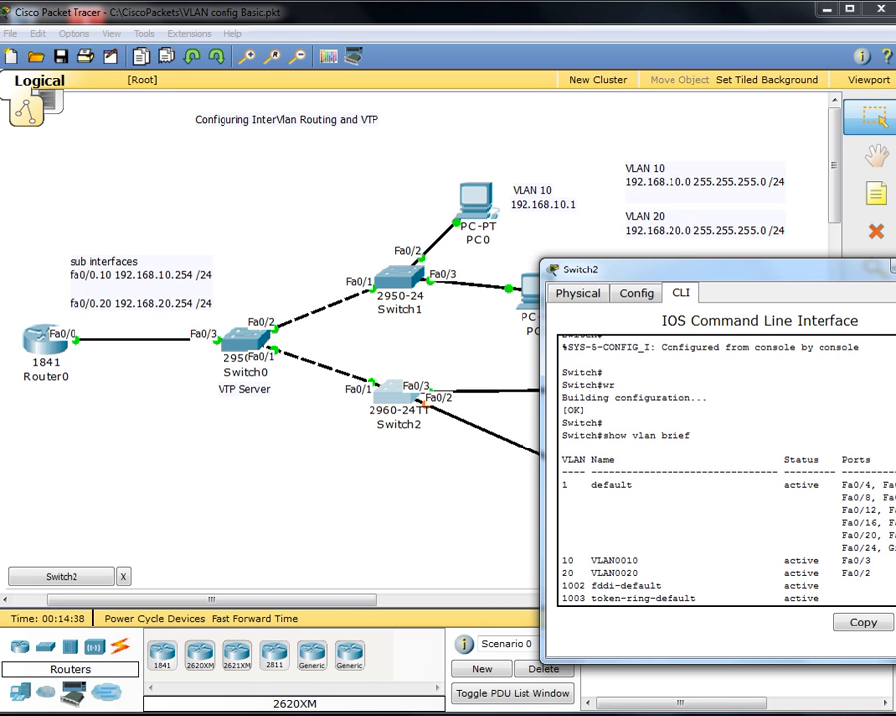
left_click(895, 267)
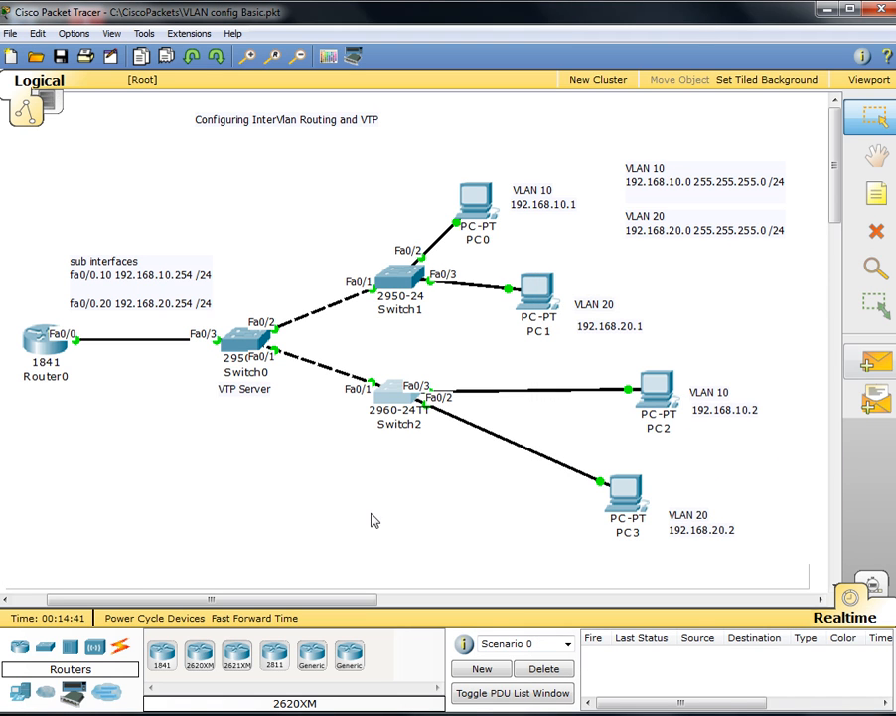
Step: Deselect Switch2, check PC0's IP address, and open PC3 from the logical workspace
left_click(464, 537)
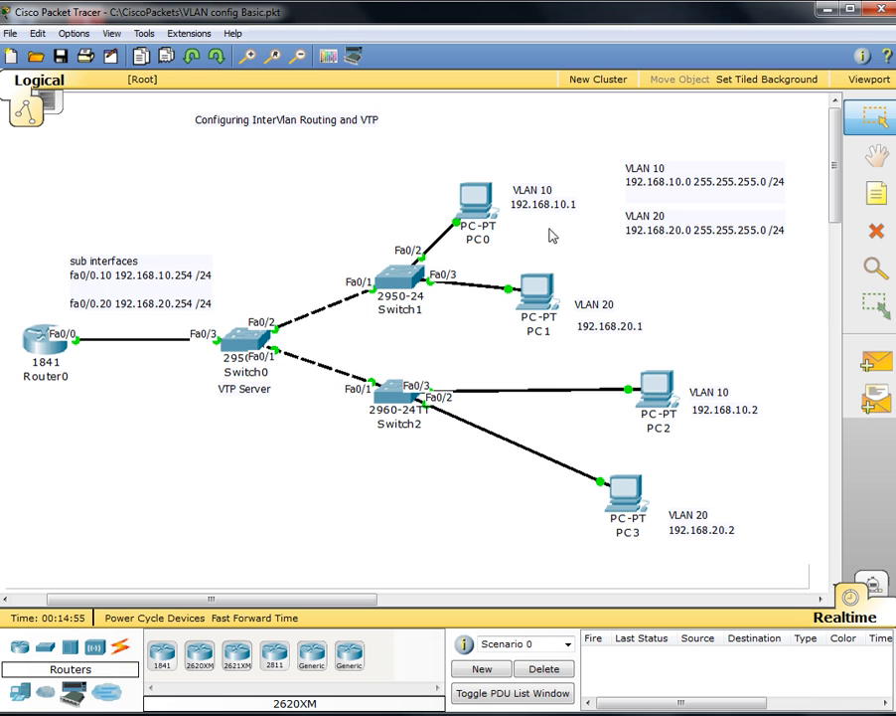
mouse_move(557, 218)
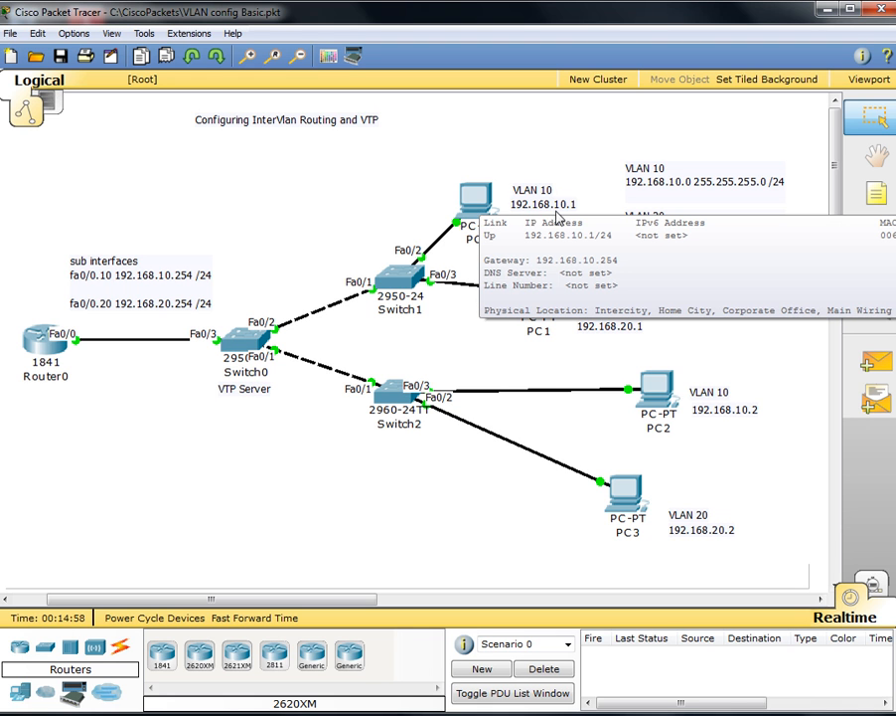
left_click(632, 499)
Step: Open PC3's Command Prompt and ping 192.168.10.1
left_click(284, 182)
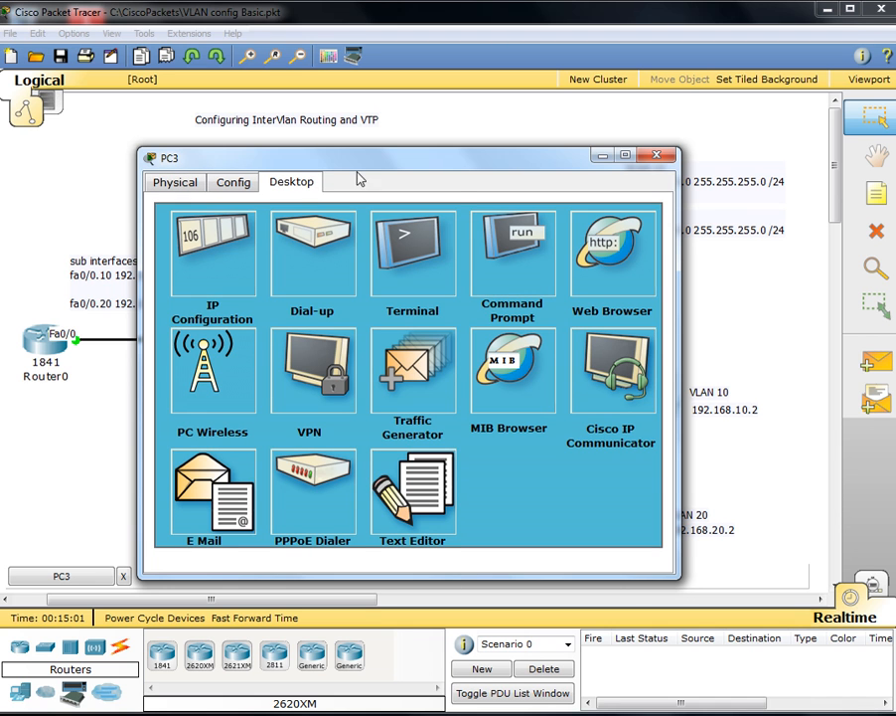
left_click(509, 248)
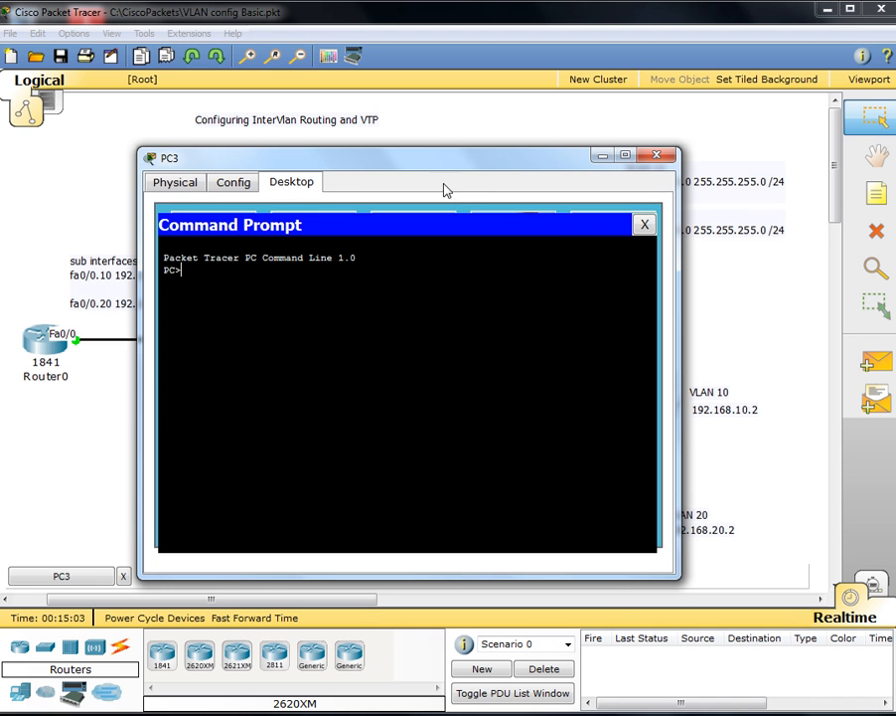
left_click_drag(390, 169, 277, 259)
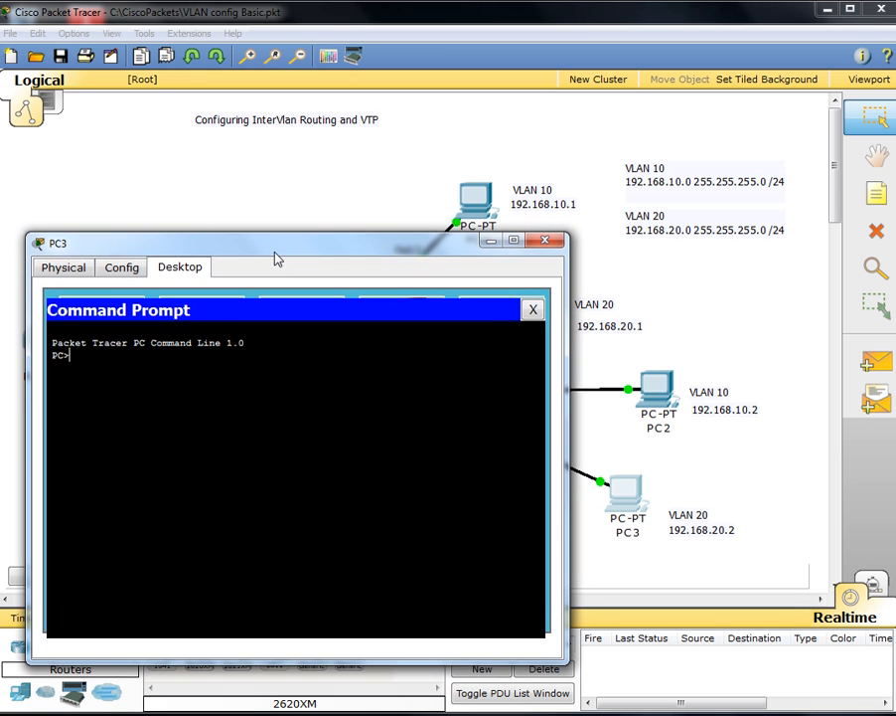
type("ping 192.168.10.1")
key("Return")
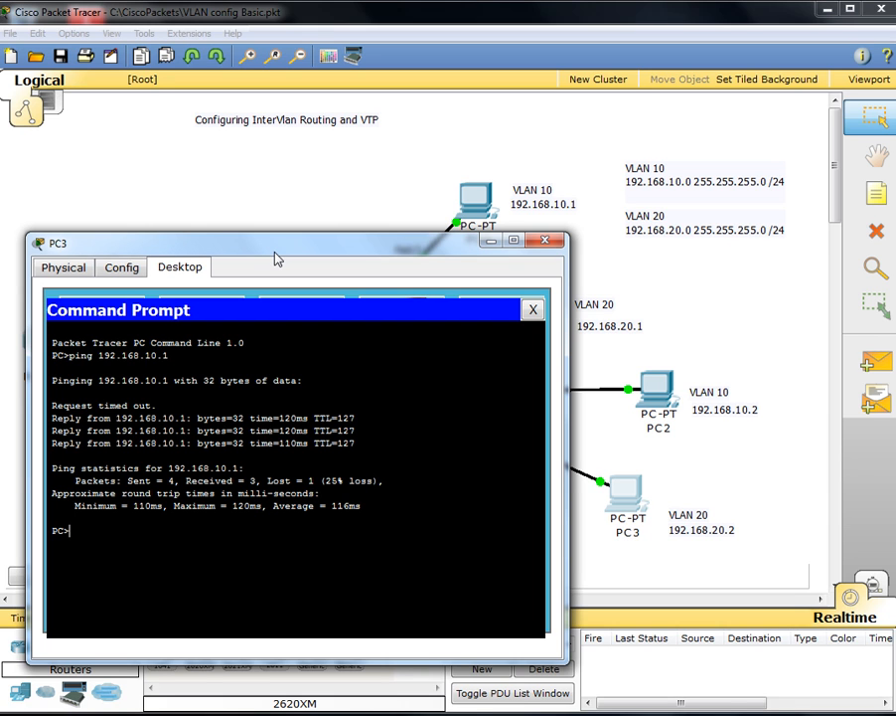
Step: Ping 192.168.10.2 and 192.168.20.1 from PC3, then close its windows
type("ping ")
type("10.")
key("BackSpace")
key("BackSpace")
type("192.168.10.2")
key("Return")
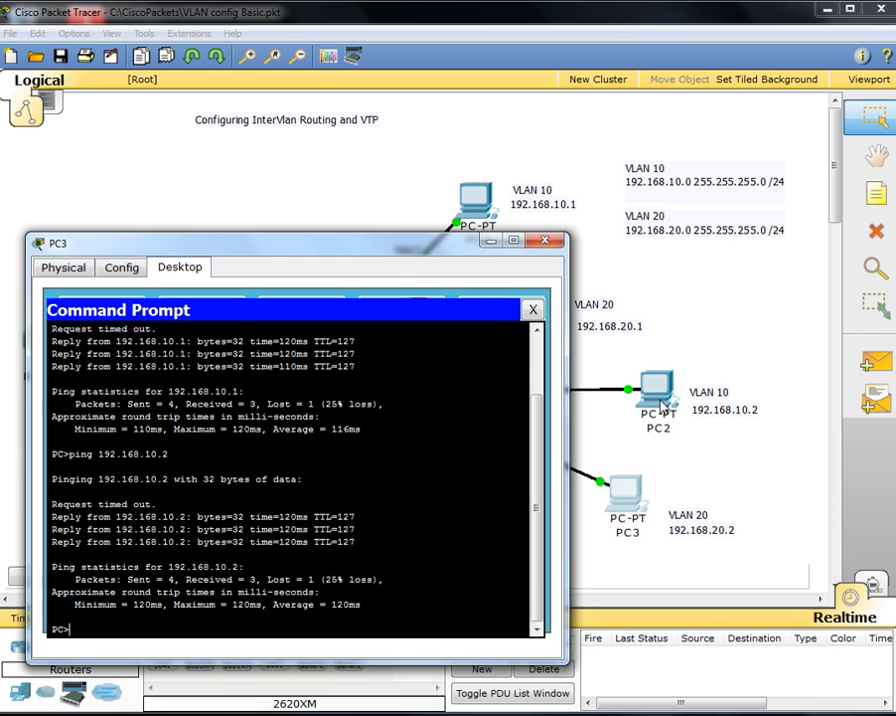
left_click_drag(328, 242, 318, 206)
key("Up")
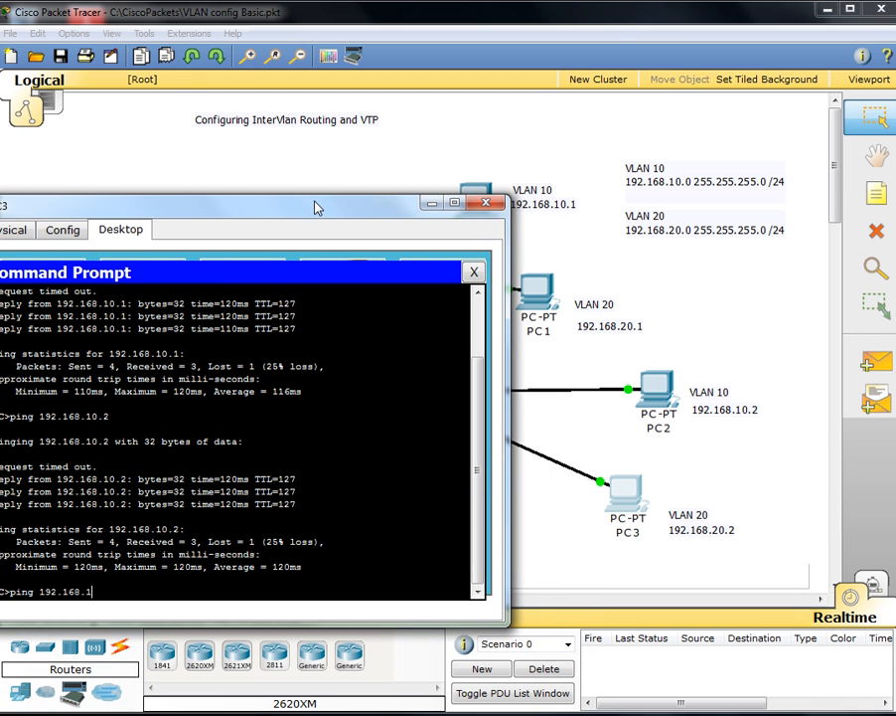
type("20.1")
key("Return")
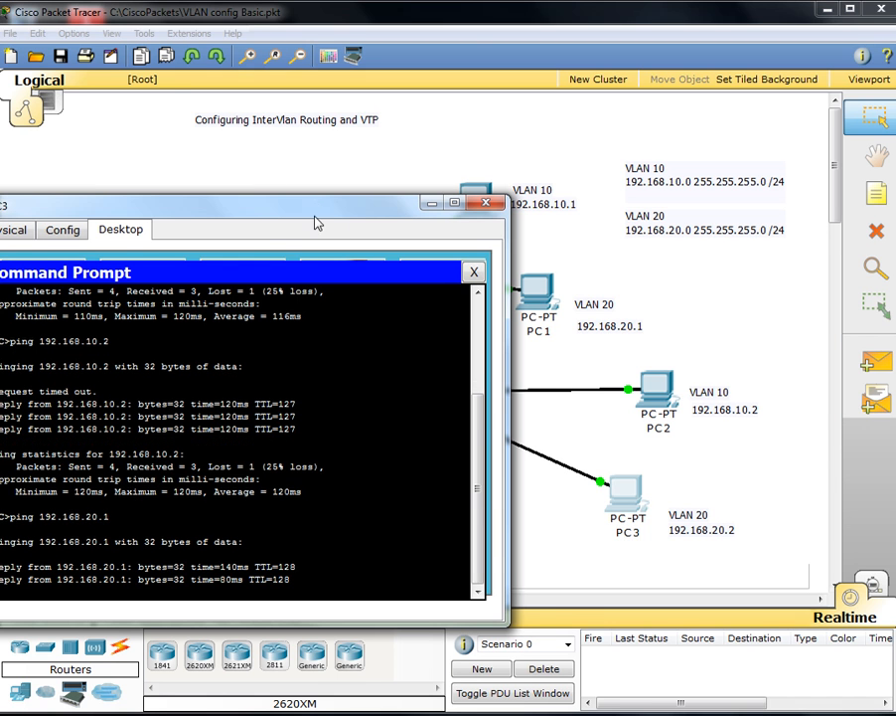
left_click_drag(312, 217, 361, 171)
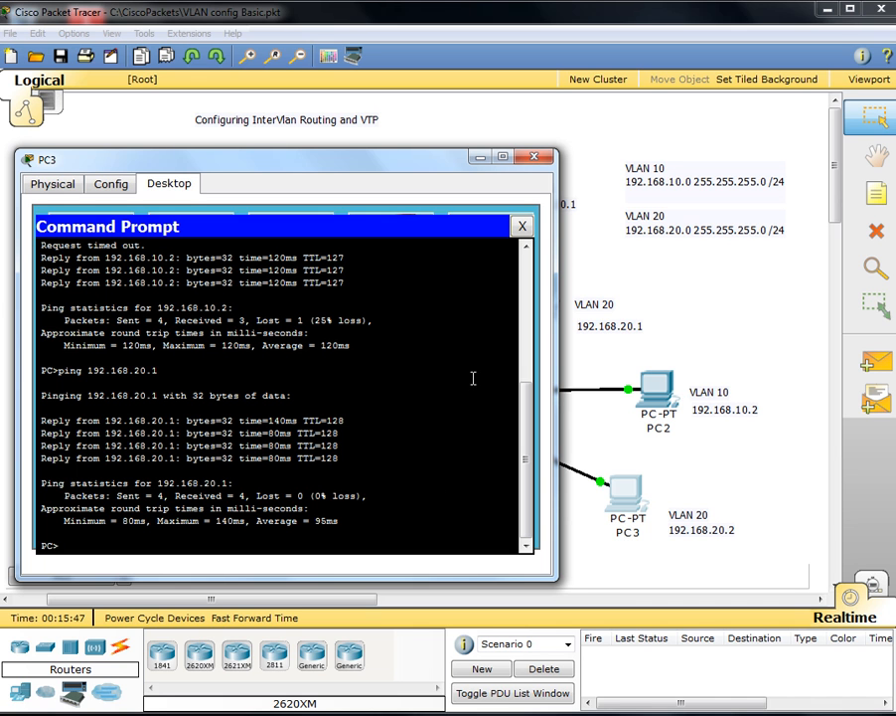
left_click(522, 228)
left_click(533, 156)
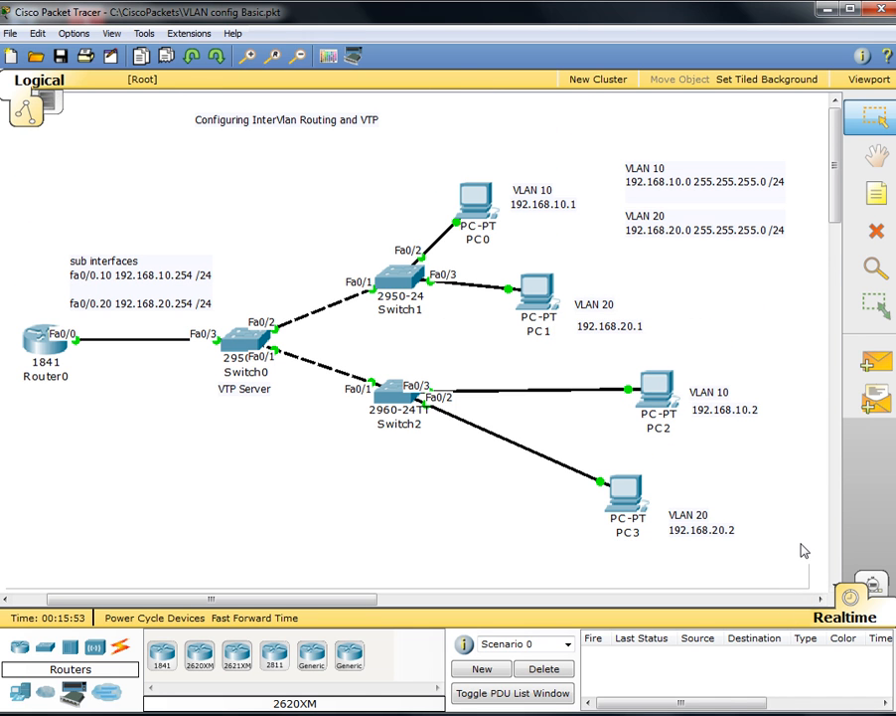
left_click_drag(798, 548, 89, 124)
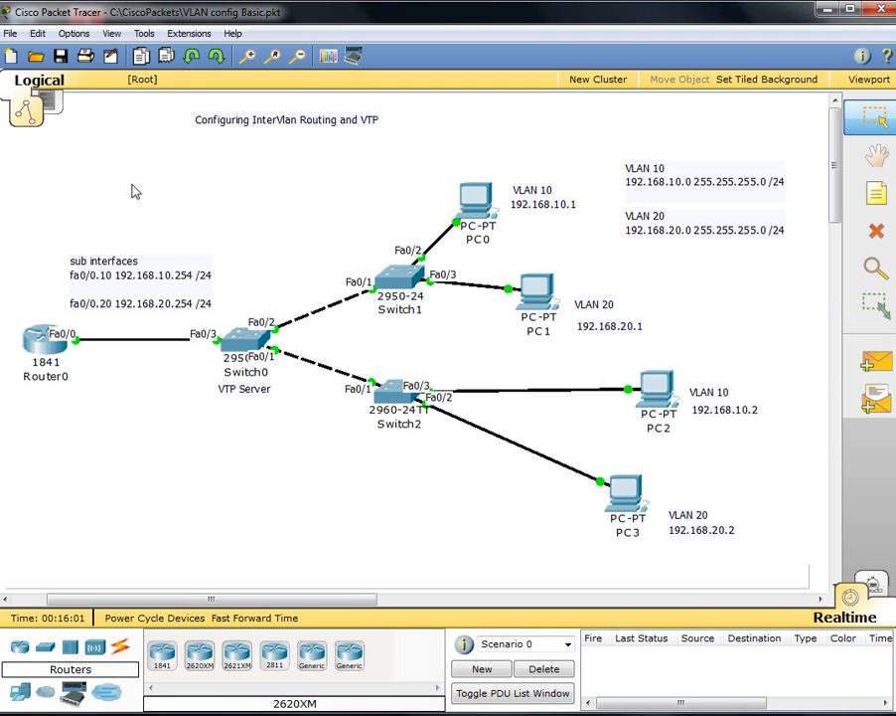